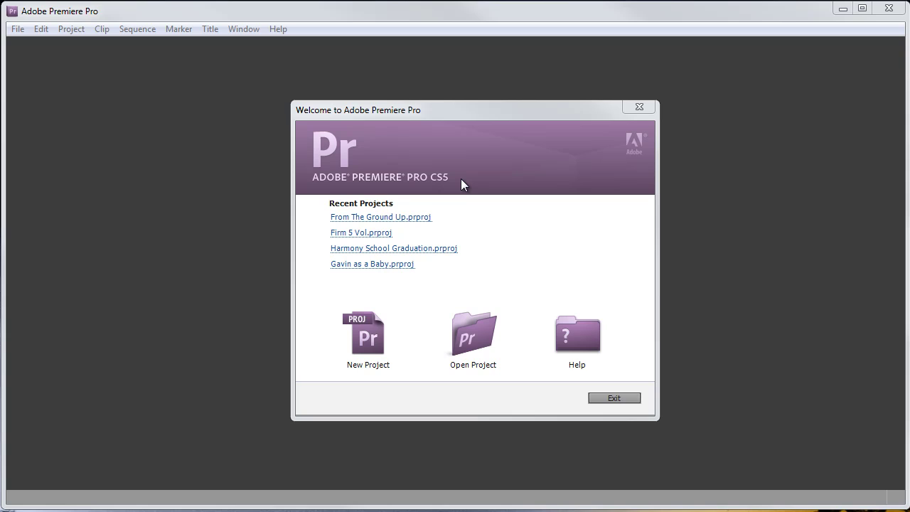
Step: Create a new project named Project with the Desktop as its location, without adding a sequence
mouse_move(483, 113)
left_mouse_down()
mouse_move(416, 94)
mouse_move(500, 93)
mouse_move(490, 117)
left_mouse_up()
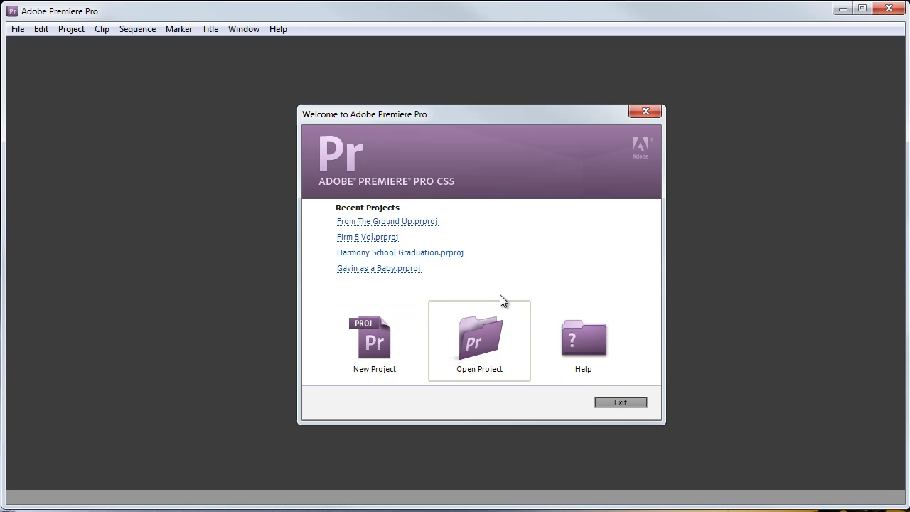
left_click(400, 346)
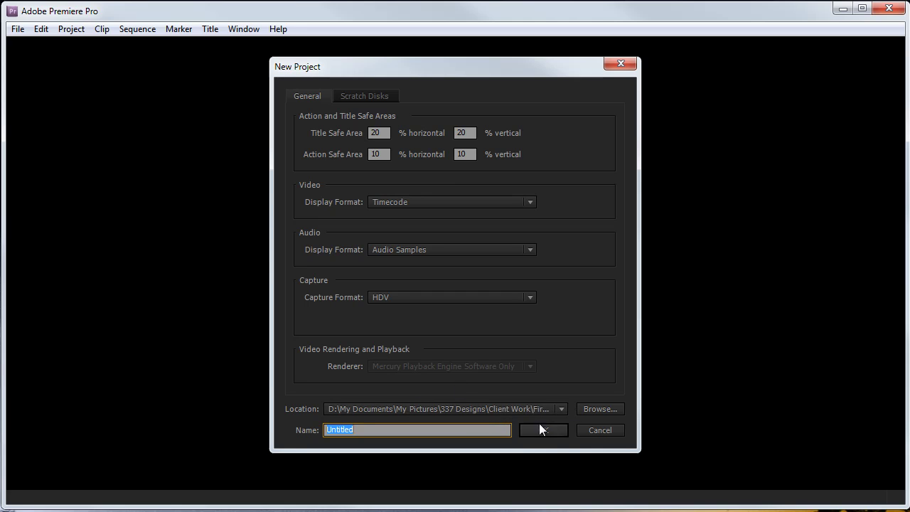
left_click(597, 410)
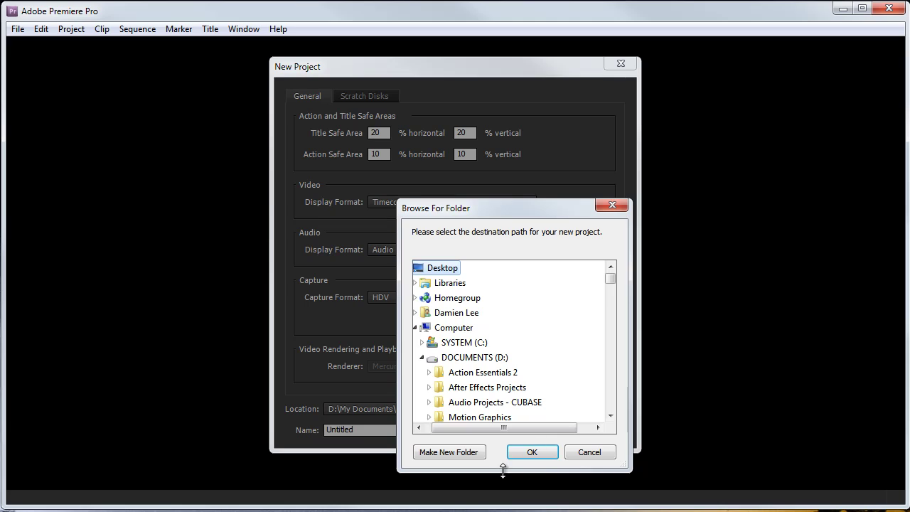
left_click(547, 452)
double_click(447, 429)
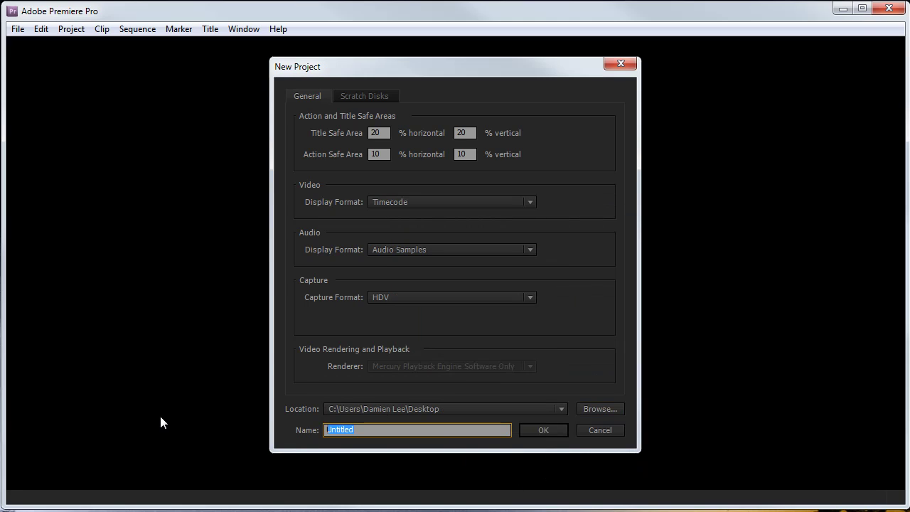
type("Project")
key("Return")
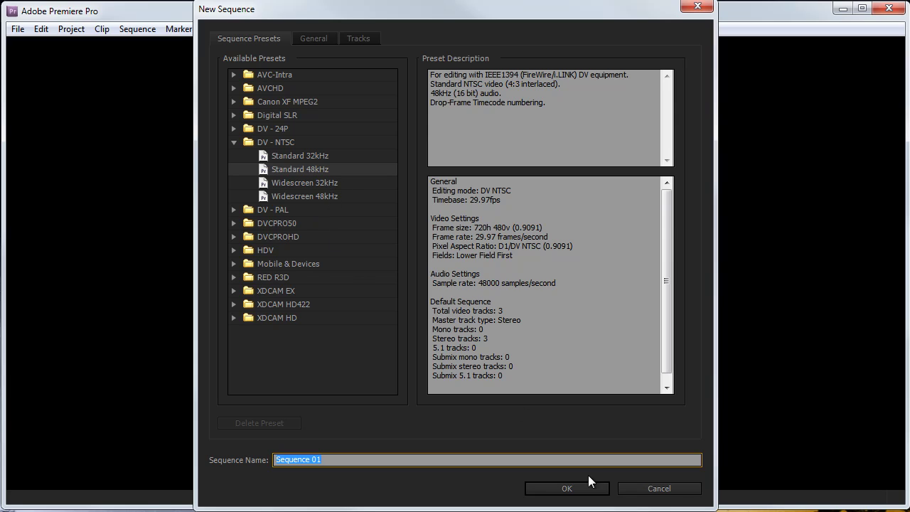
left_click(652, 488)
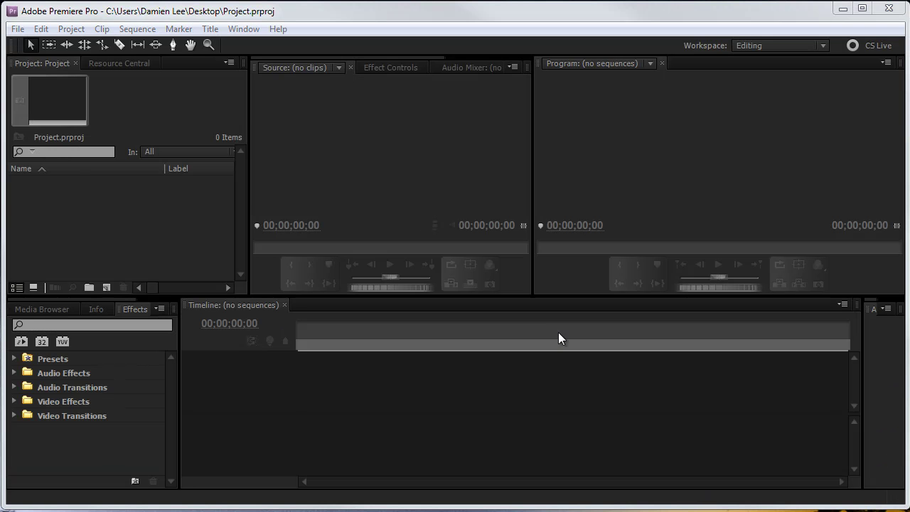
Step: Choose the Editing workspace for the panel layout
left_click(84, 238)
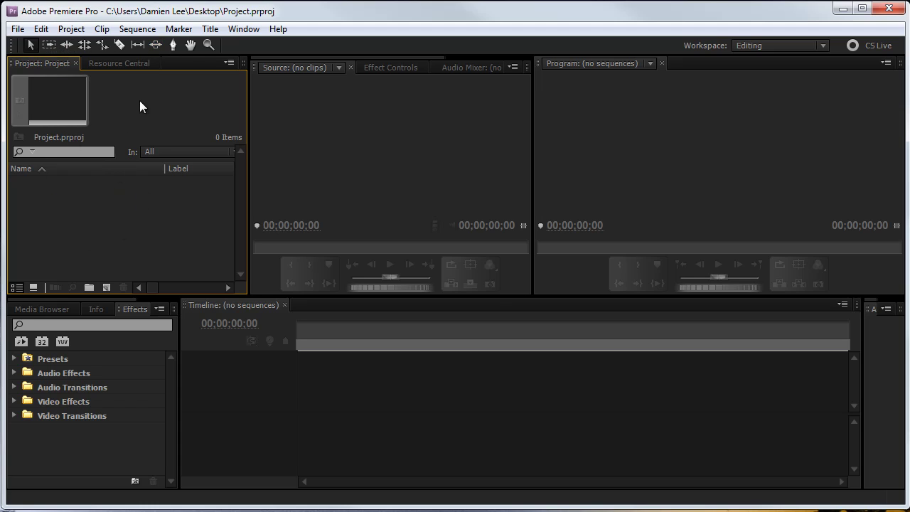
left_click(237, 31)
mouse_move(320, 46)
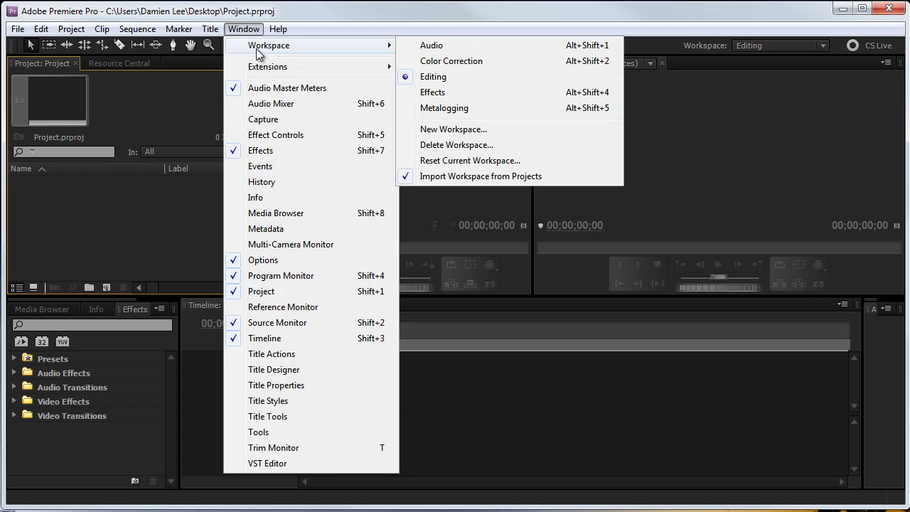
left_click(447, 78)
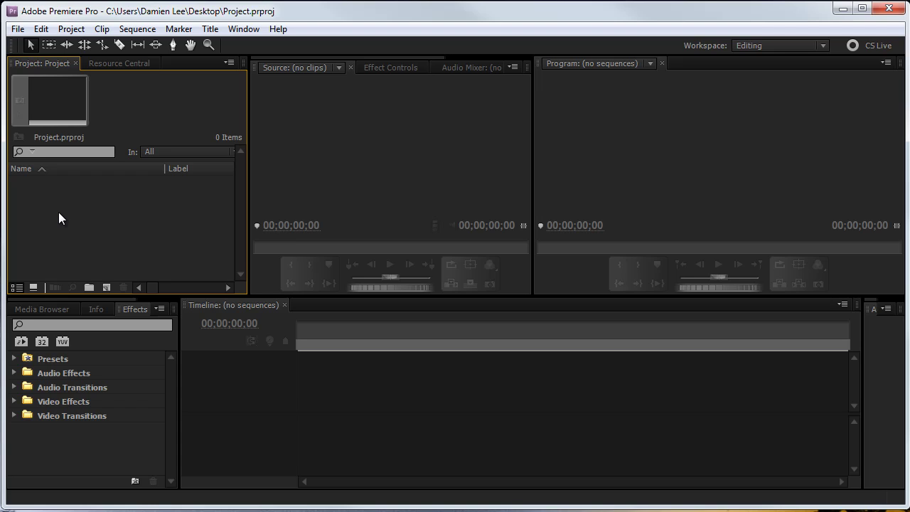
Step: Examine Resource Central, the Source monitor, the Program monitor and the Timeline to learn the layout of the workspace
left_click(120, 63)
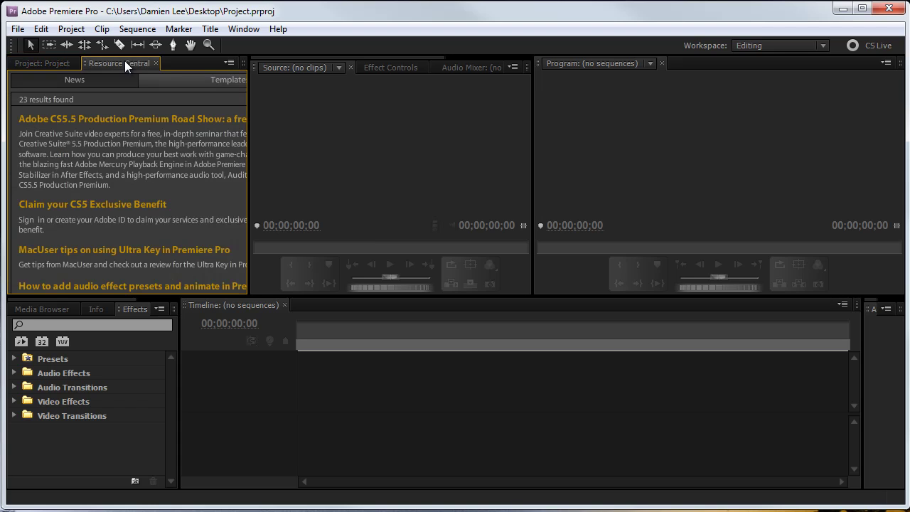
left_click(49, 63)
left_click(353, 137)
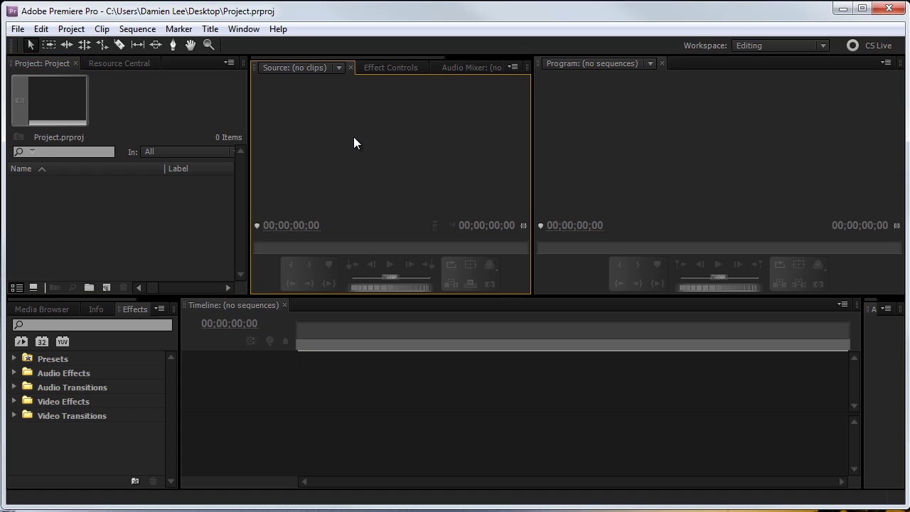
left_click(636, 125)
left_click(390, 173)
left_click(713, 175)
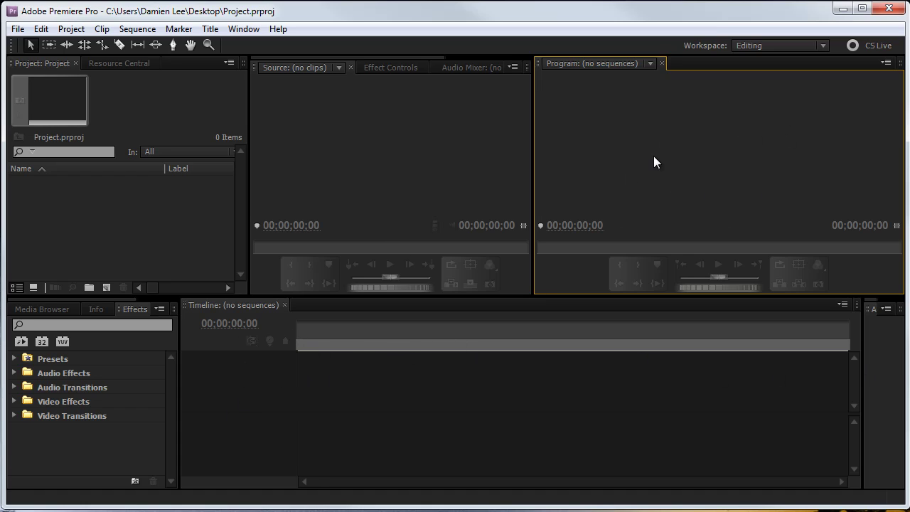
left_click(264, 370)
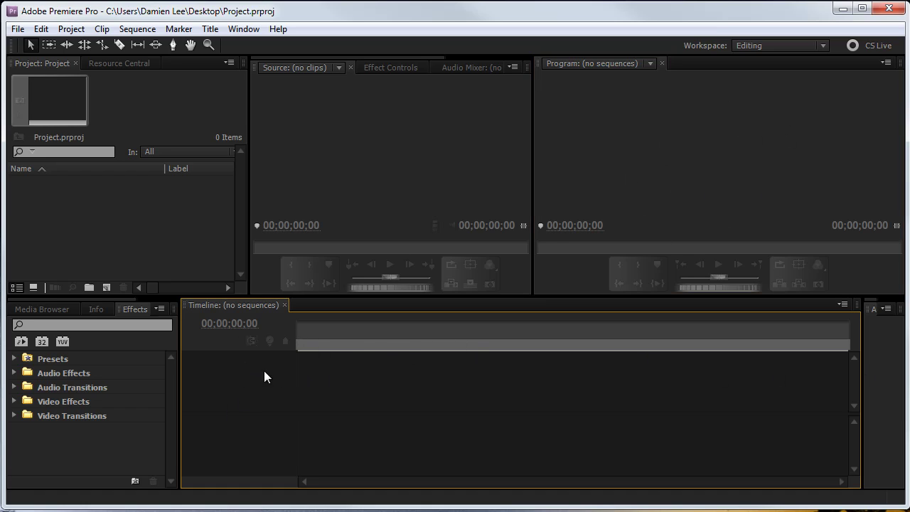
left_click(414, 191)
left_click(652, 186)
left_click(465, 348)
left_click(439, 225)
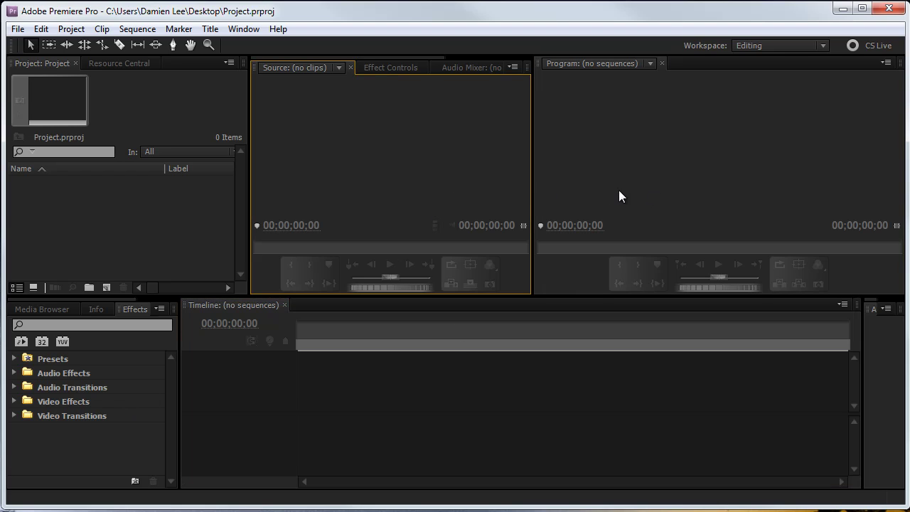
left_click(618, 191)
left_click(451, 182)
left_click(635, 186)
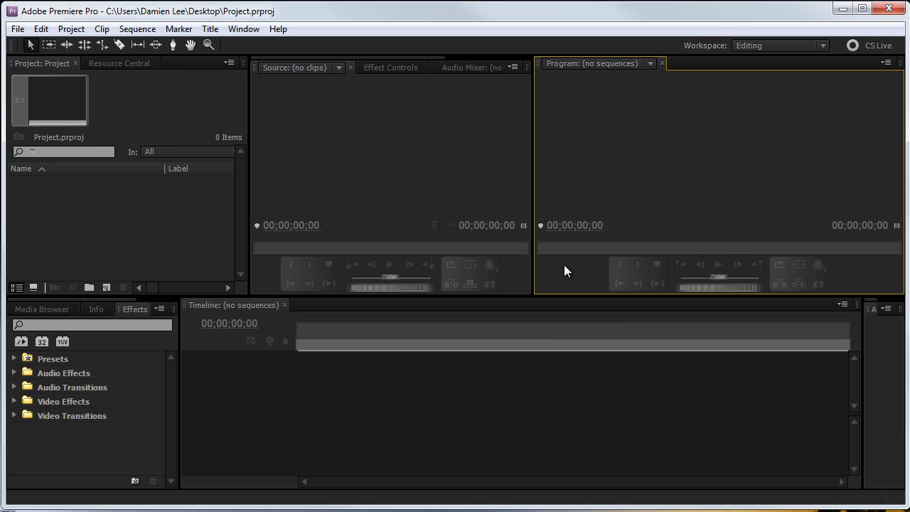
left_click(258, 185)
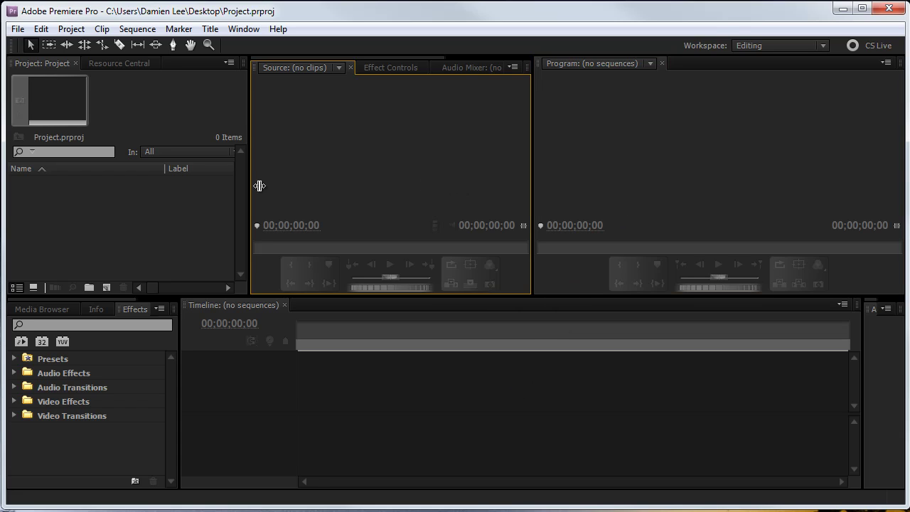
Step: Maximize the Project panel to view its columns, and restore it to its normal size
left_click(175, 213)
key("grave")
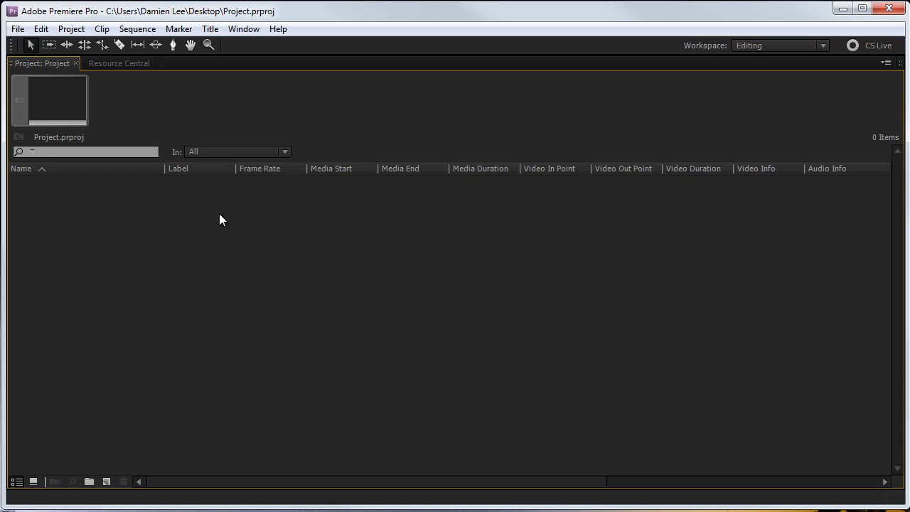
key("grave")
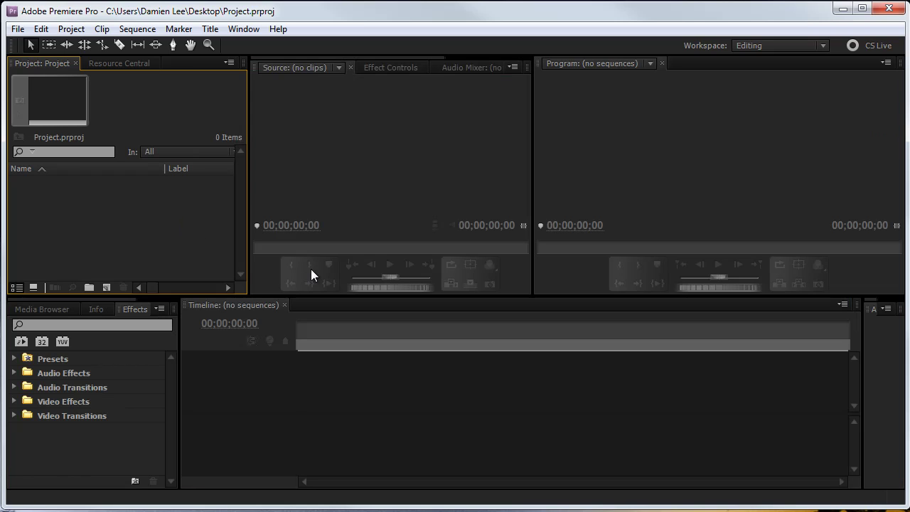
Step: Maximize the panel group containing Effects and view its History, Info and Media Browser panels
left_click(138, 390)
key("grave")
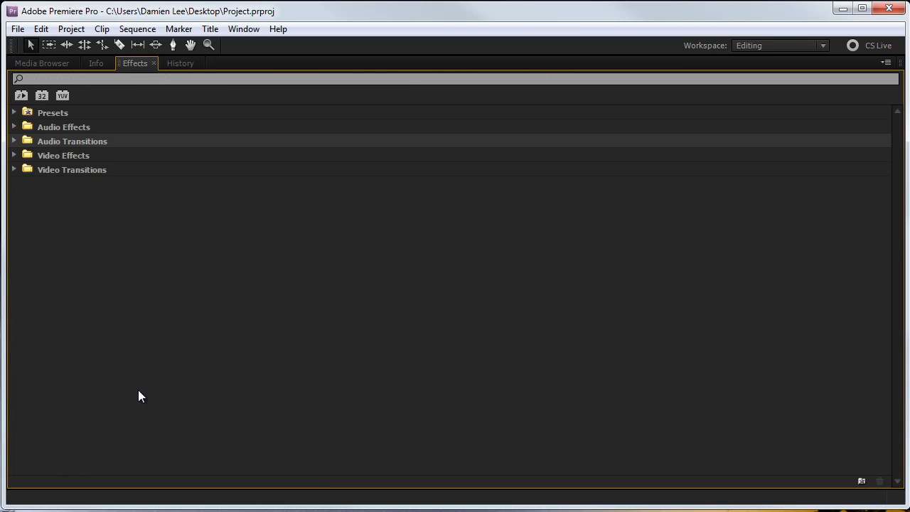
left_click(180, 63)
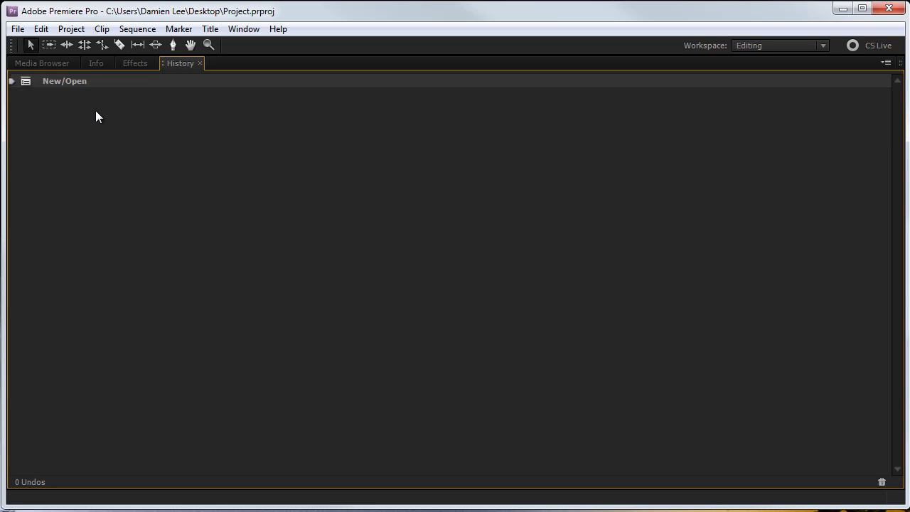
left_click(93, 64)
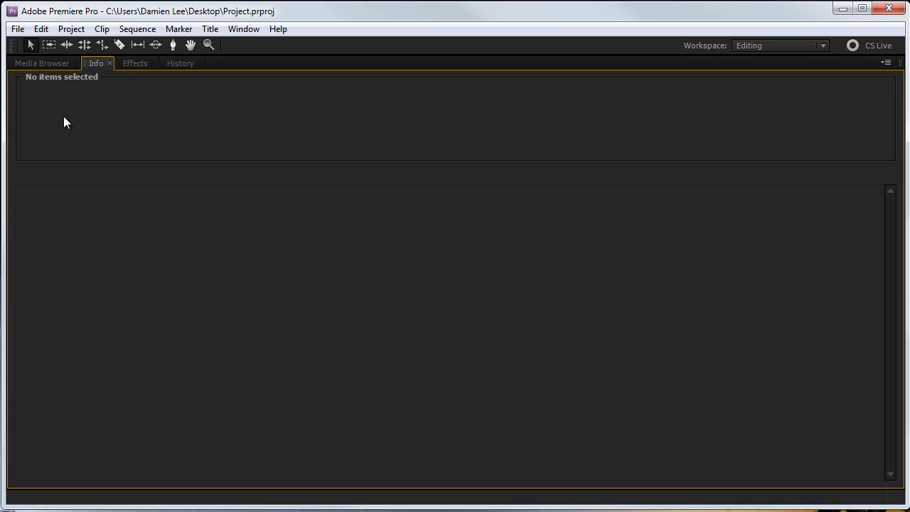
left_click(49, 64)
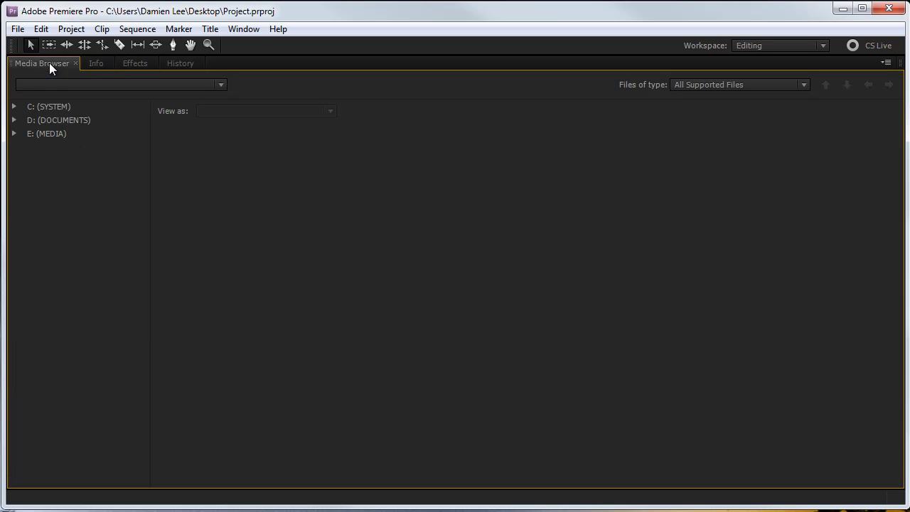
Step: Browse the drives down to E: (MEDIA) in the Media Browser, check its view options, and restore the panel layout
left_click(51, 111)
left_click(55, 119)
left_click(57, 133)
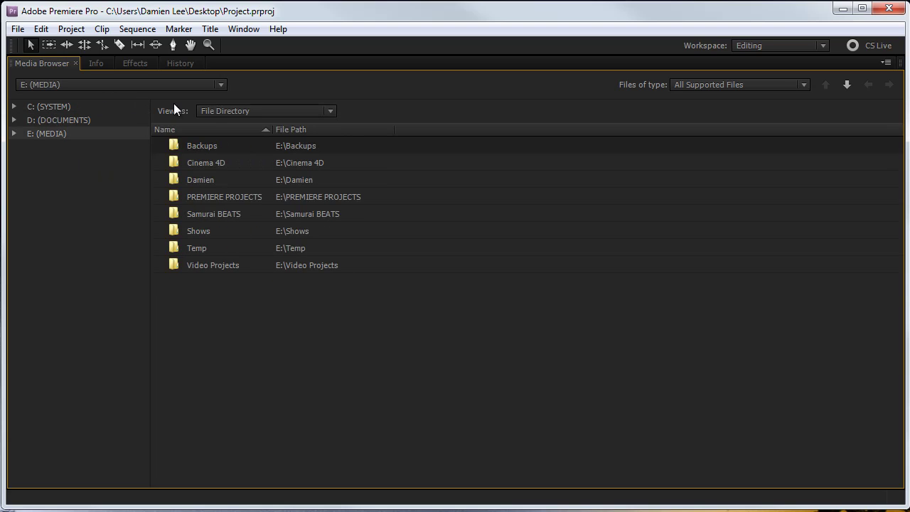
left_click(240, 112)
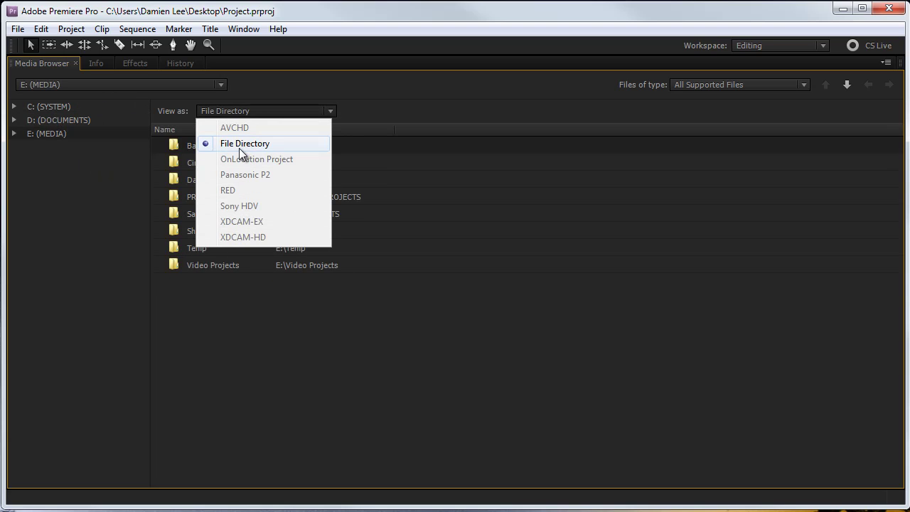
key("grave")
Step: Switch to Windows Explorer and open the contest entry's project folder containing the video clips
left_click(104, 184)
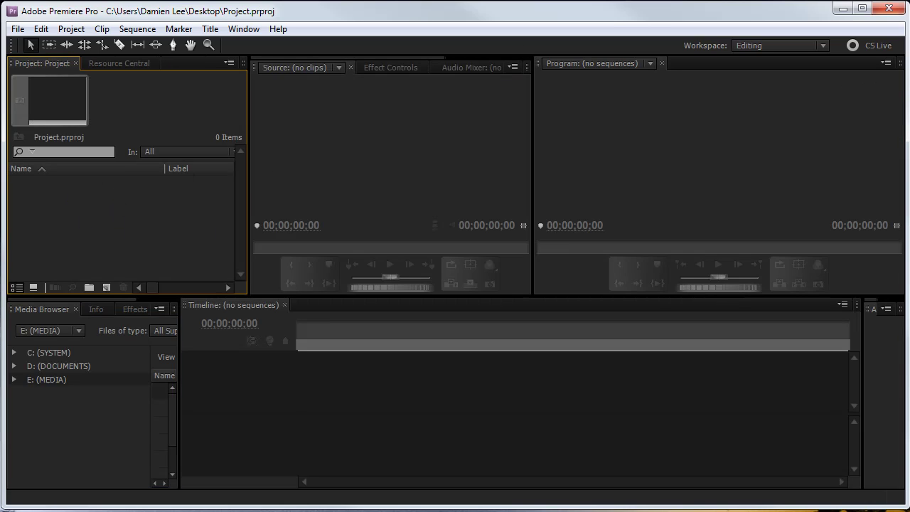
double_click(909, 99)
left_click_drag(746, 79, 456, 78)
left_click(375, 162)
double_click(375, 163)
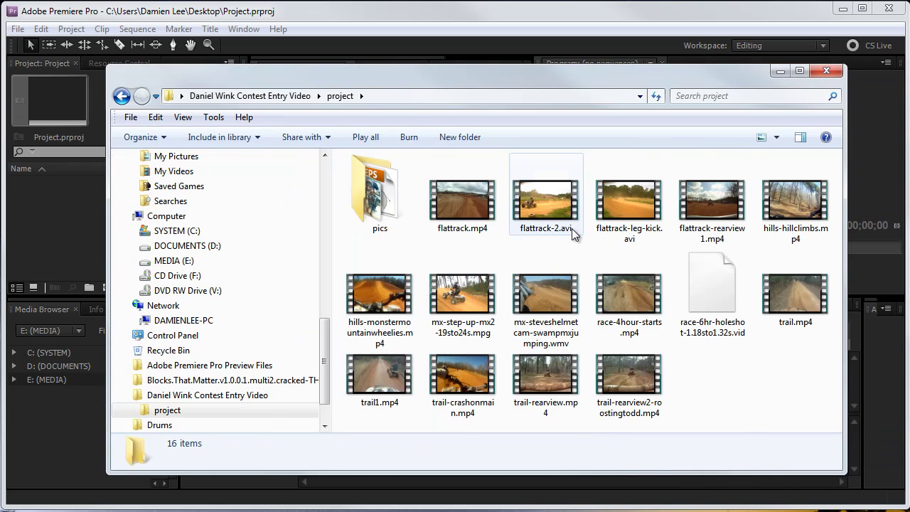
Step: Import flattrack-2.avi, flattrack-leg-kick.avi, flattrack-rearview1.mp4, hills-hillclimbs.mp4, race-4hour-starts.mp4, mx-step-up-mx2-19sto24s.mpg and mx-steveshelmetcam-swampmxjumping.wmv into the project, and close the folder window
left_click(553, 209)
left_click(657, 197, "ctrl")
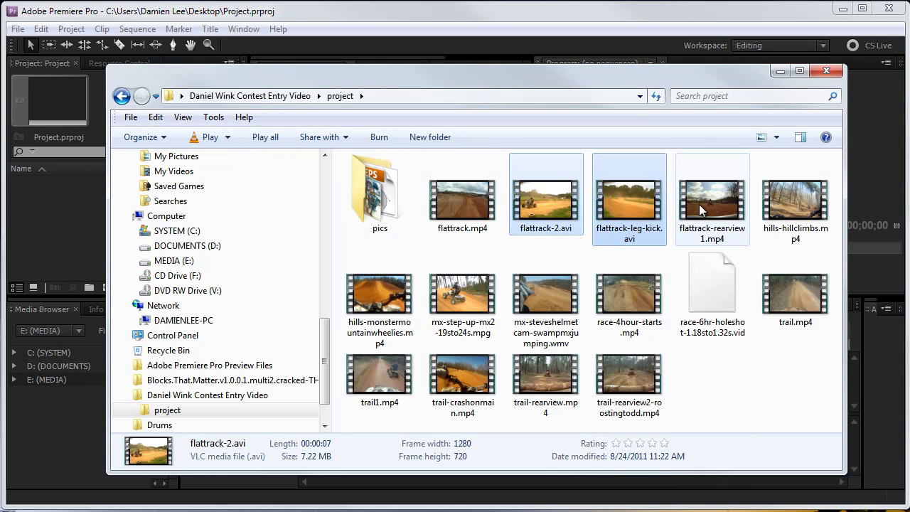
left_click(705, 203, "ctrl")
left_click(791, 202, "ctrl")
left_click(606, 287, "ctrl")
left_click(462, 293, "ctrl")
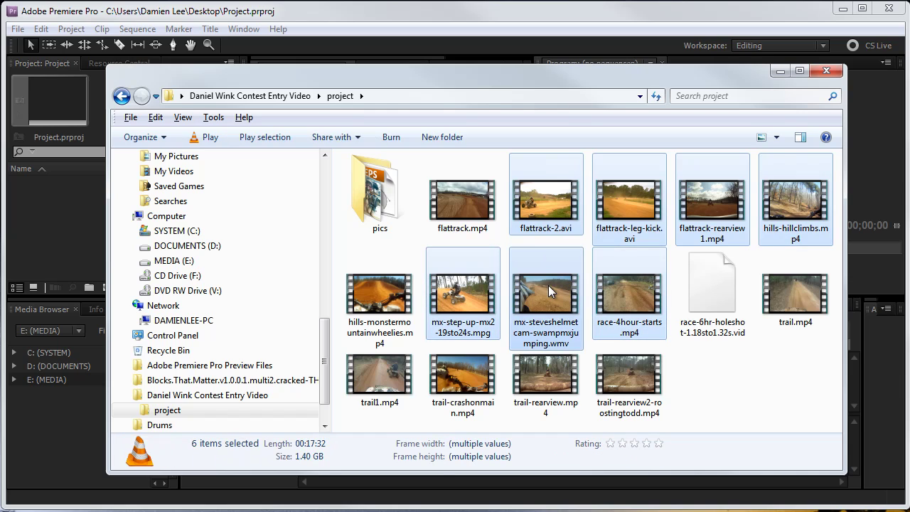
left_click(548, 285, "ctrl")
left_click_drag(535, 211, 55, 227)
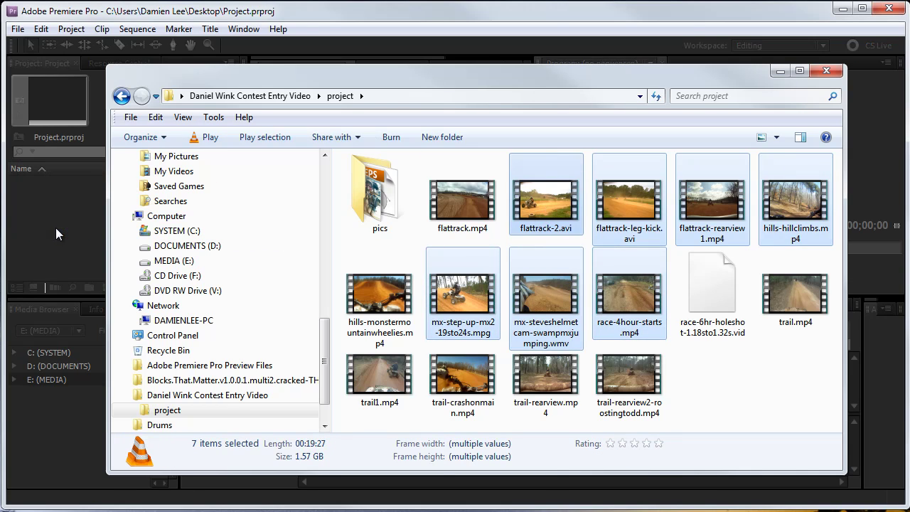
left_click(825, 72)
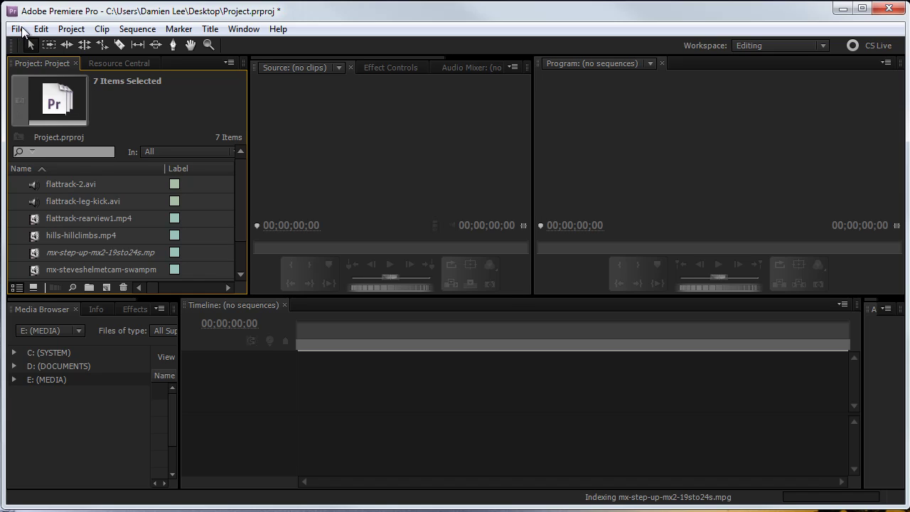
Step: Open the Capture window to view its logging and timecode settings, and close it
left_click(23, 32)
left_click(62, 211)
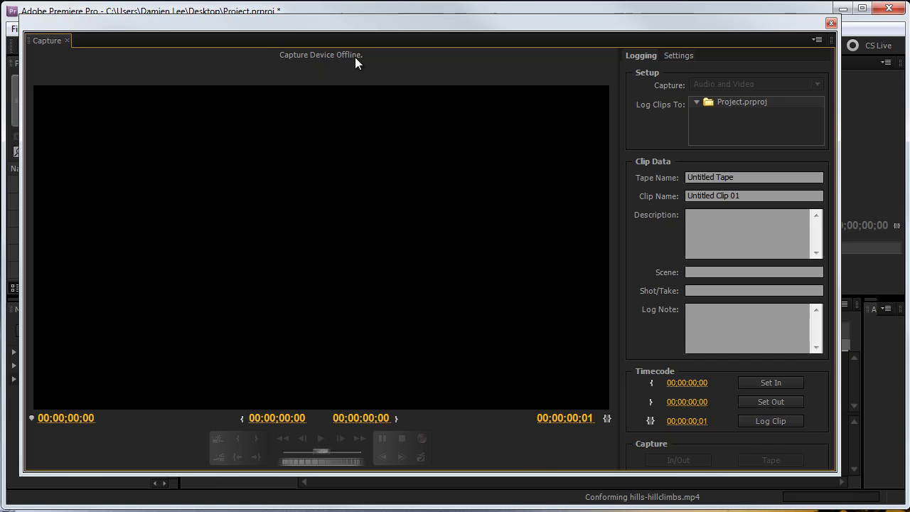
left_click(831, 23)
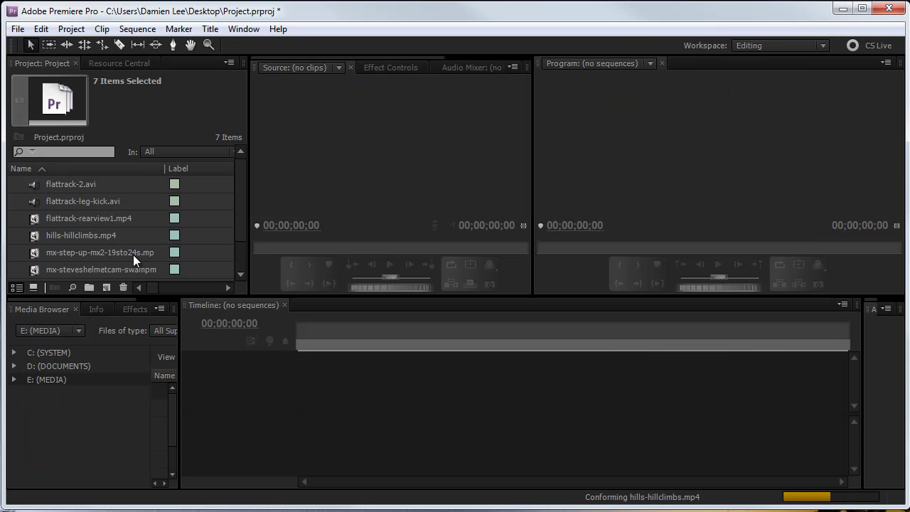
Step: Maximize the Project panel and create a new bin named Footage
left_click(135, 220)
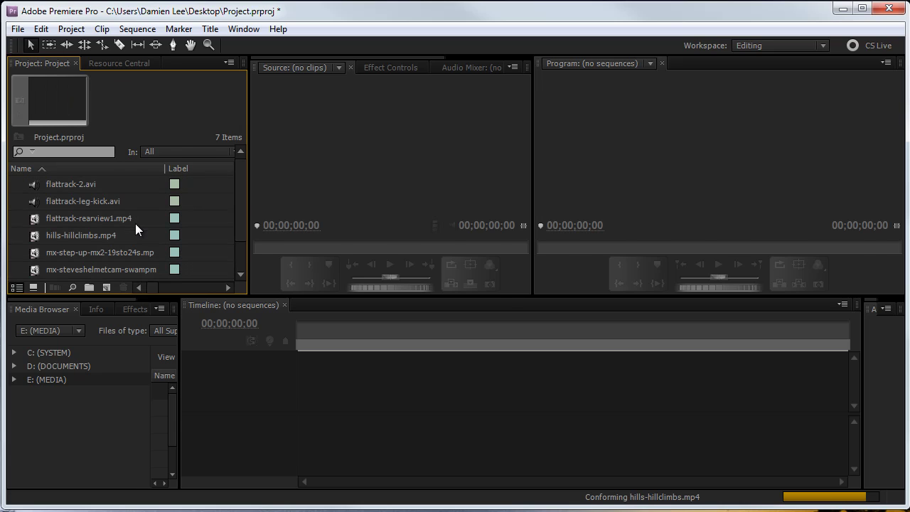
key("grave")
left_click(89, 482)
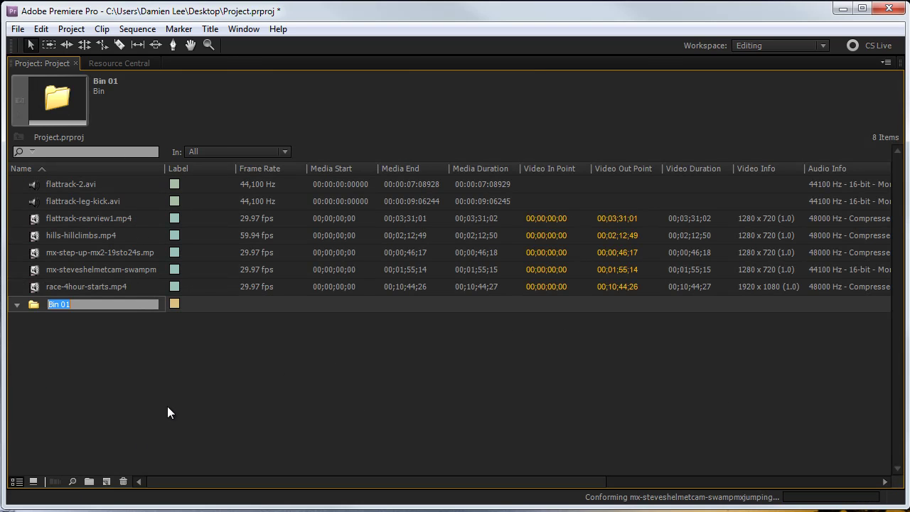
type("Footage")
key("Return")
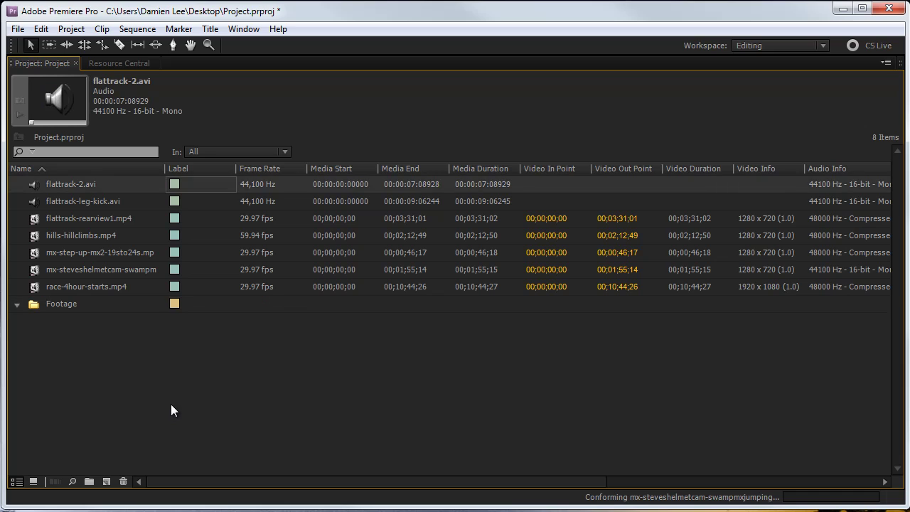
Step: Move all seven imported video clips into the Footage bin and collapse the bin
key("End")
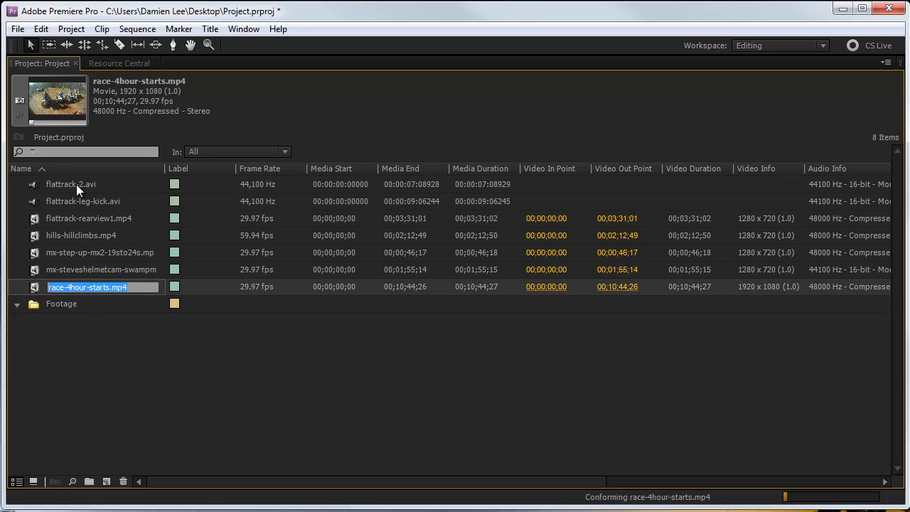
left_click(75, 187, "shift")
left_click_drag(59, 194, 61, 300)
left_click(62, 270)
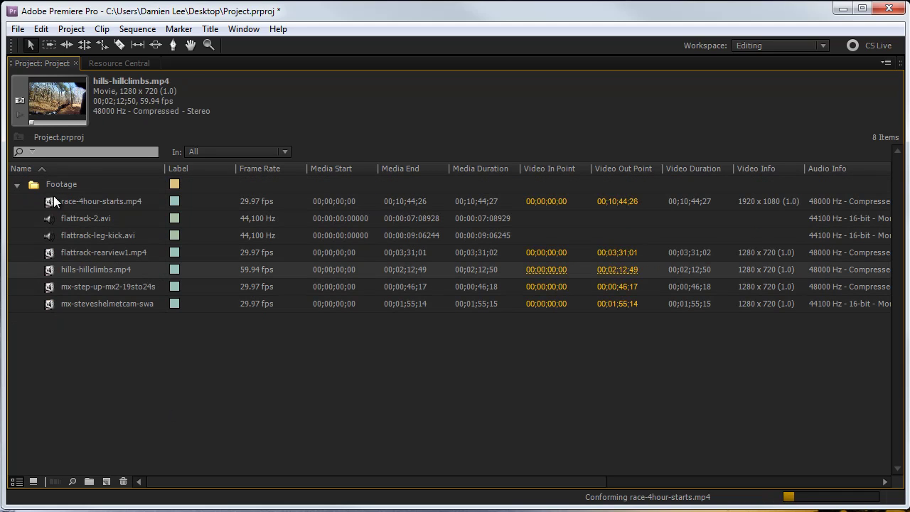
left_click(16, 185)
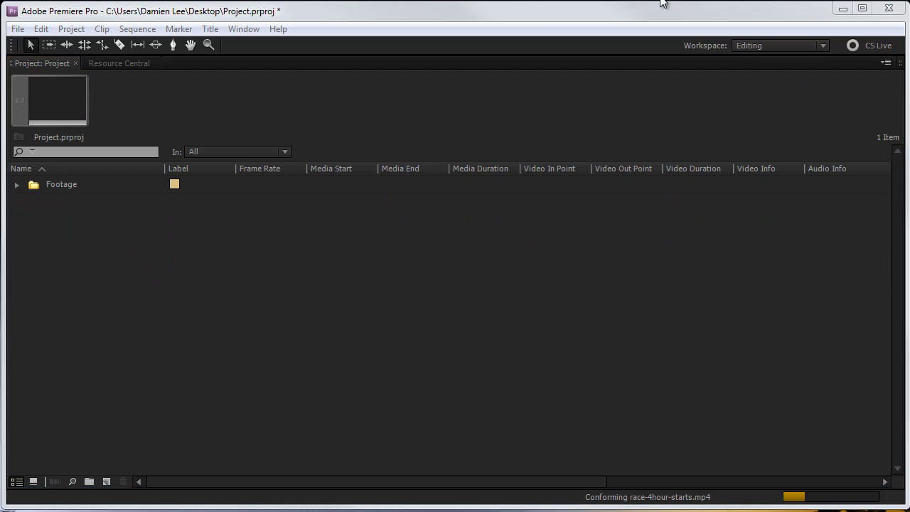
Step: Import 07 - Faint.mp3 into the project, move it into a new bin named Audio, and collapse the bin
left_click_drag(806, 63, 249, 290)
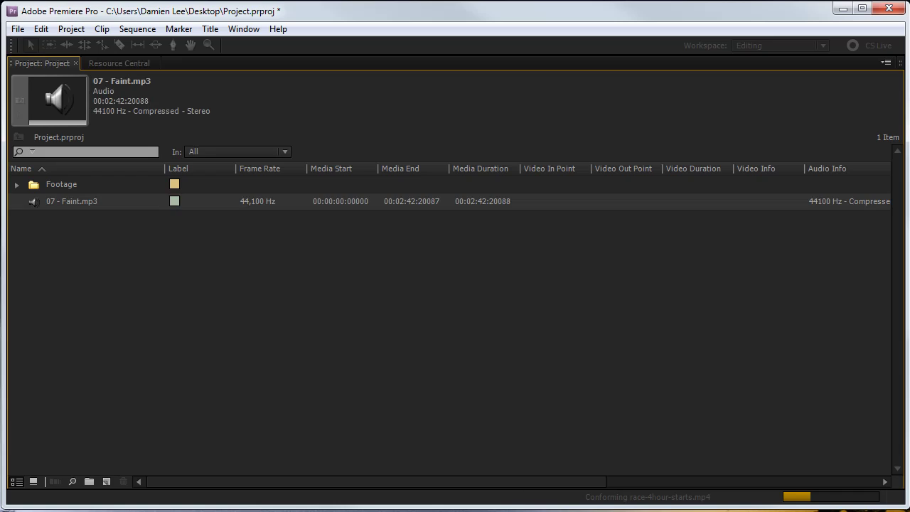
left_click(88, 421)
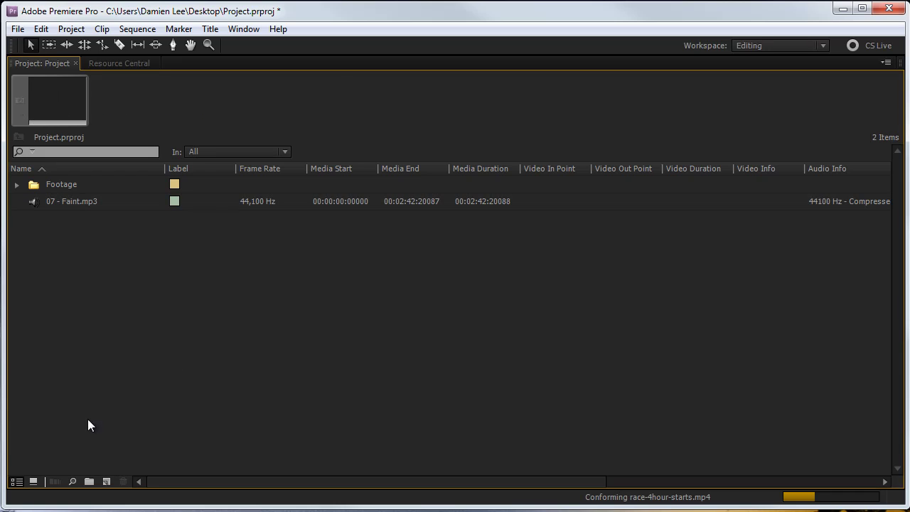
left_click(90, 484)
type("Audio")
key("Return")
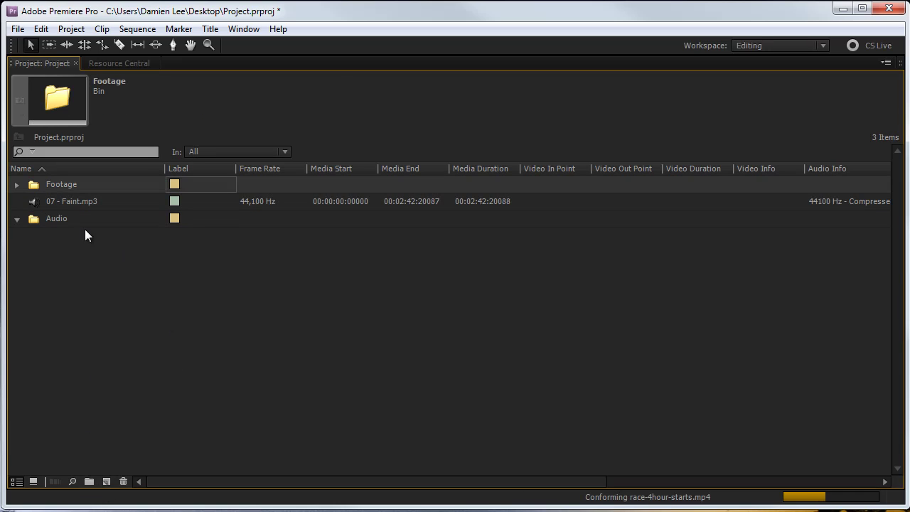
left_click_drag(71, 202, 41, 220)
left_click(67, 245)
left_click(14, 203)
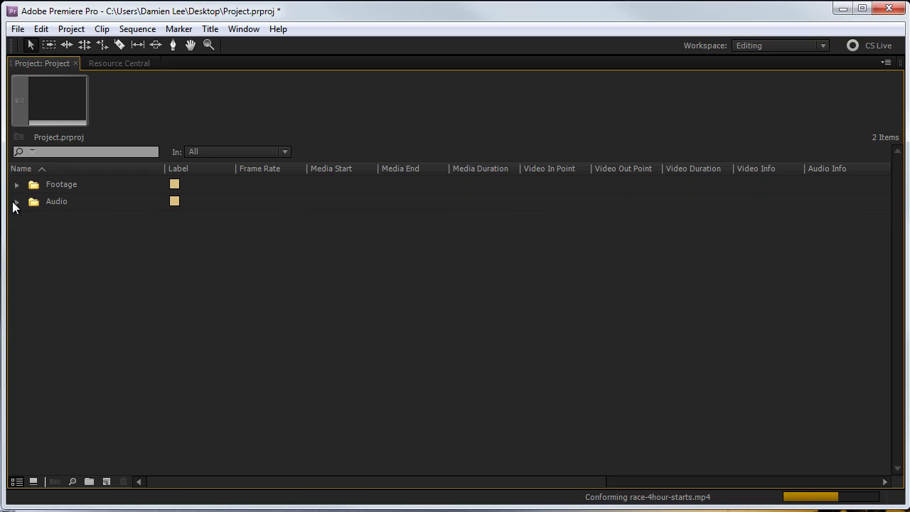
Step: Create a new bin named Sequence in the project
left_click(89, 482)
type("Se")
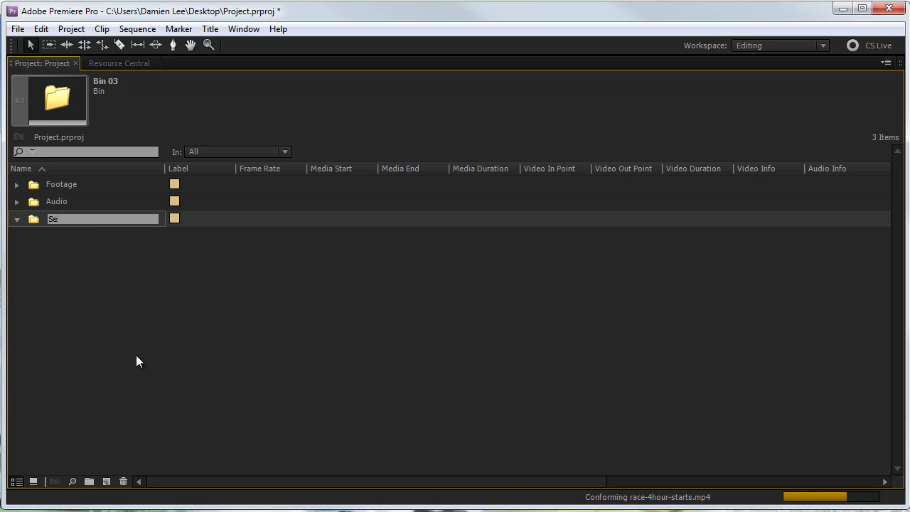
type("quence")
key("Return")
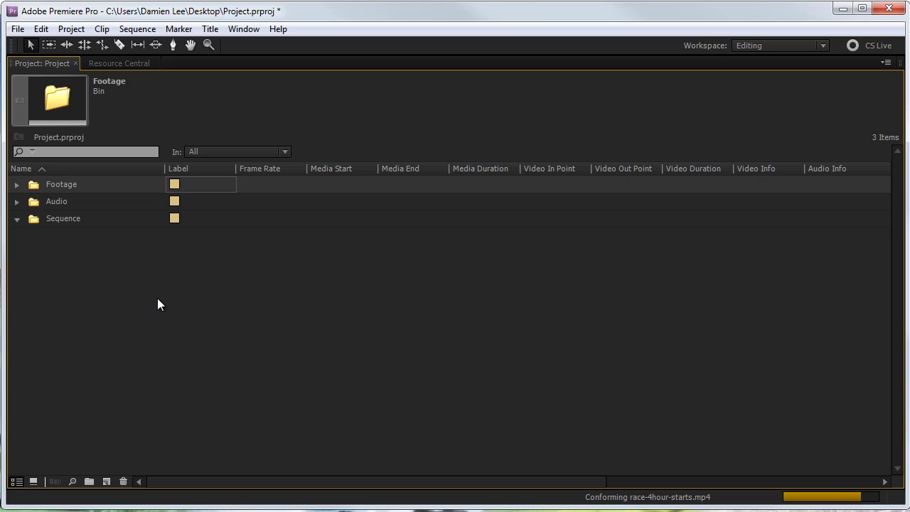
left_click(189, 321)
Step: Restore the Project panel to its normal size, make it slightly smaller, and collapse the Sequence bin
key("grave")
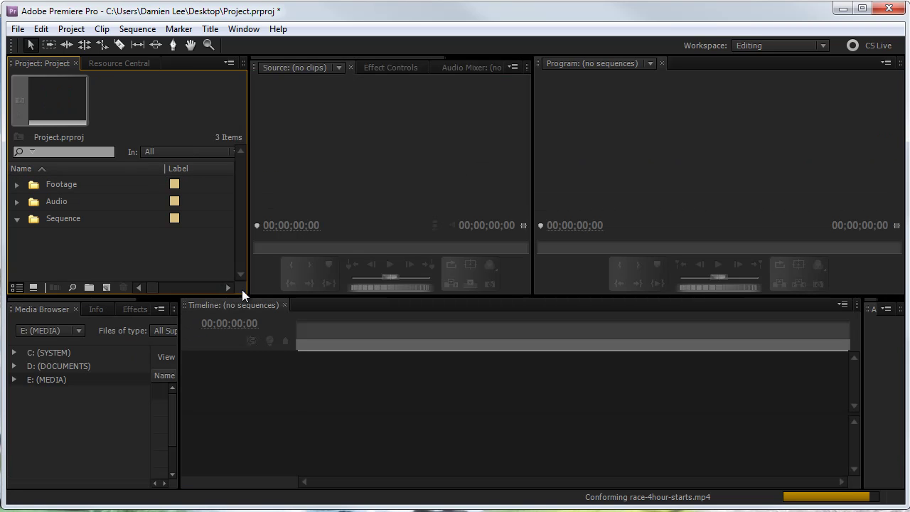
left_click_drag(245, 294, 213, 275)
left_click(24, 219)
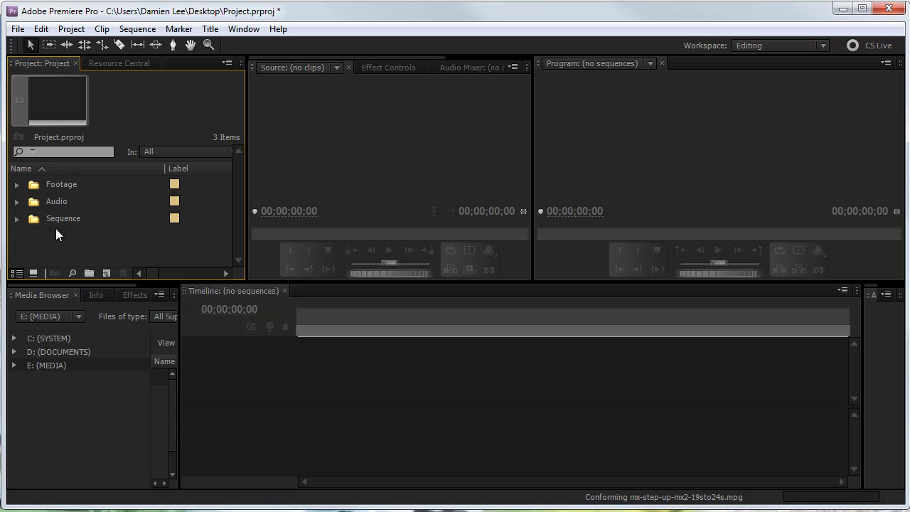
Step: Expand the Footage bin and examine the frame size, frame rate and audio properties of its clips one by one
left_click(17, 185)
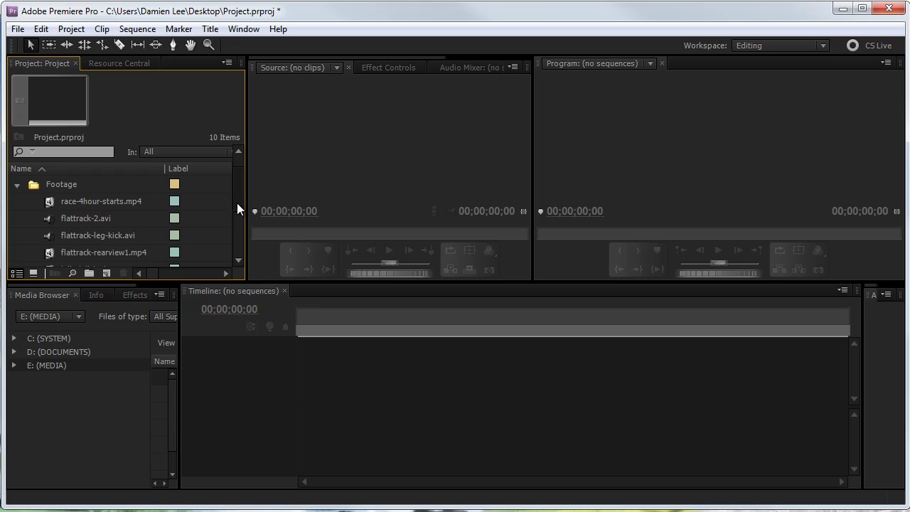
scroll(154, 218, "down", 1)
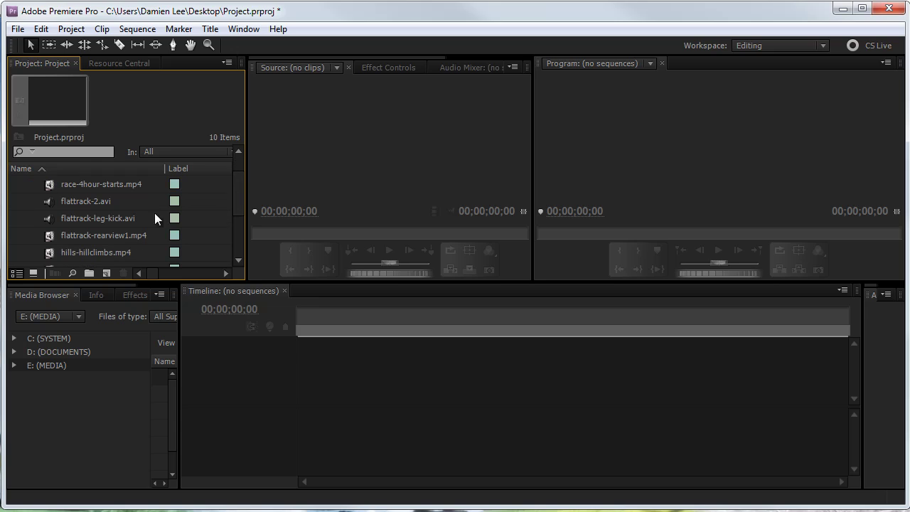
left_click(118, 185)
left_click(118, 185)
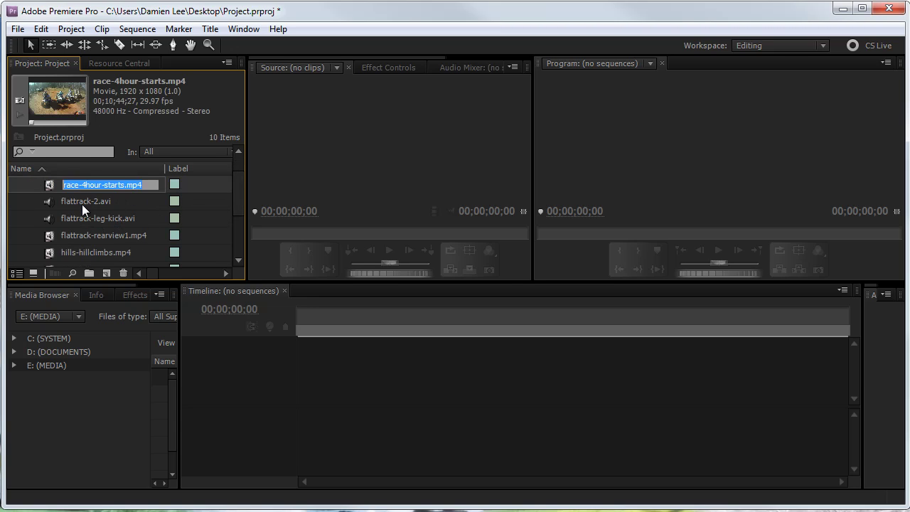
left_click(82, 204)
left_click(87, 235)
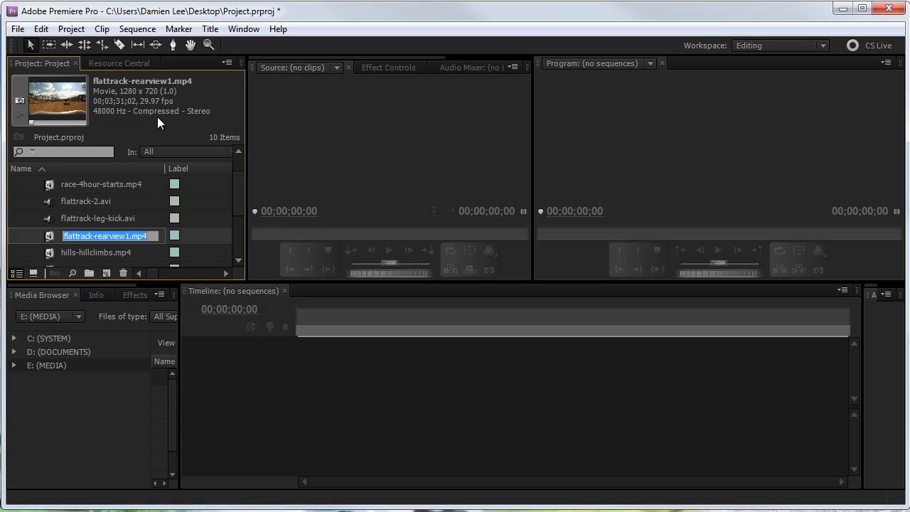
left_click(106, 218)
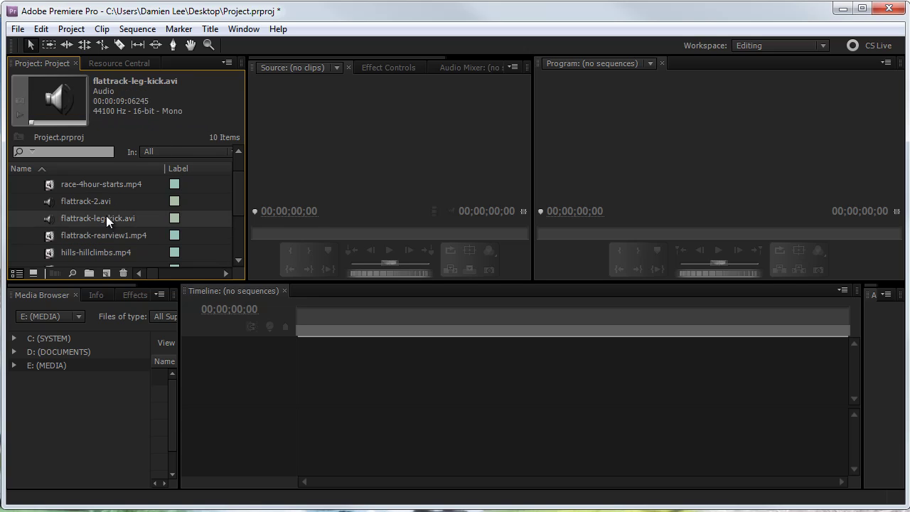
left_click(99, 202)
left_click(100, 184)
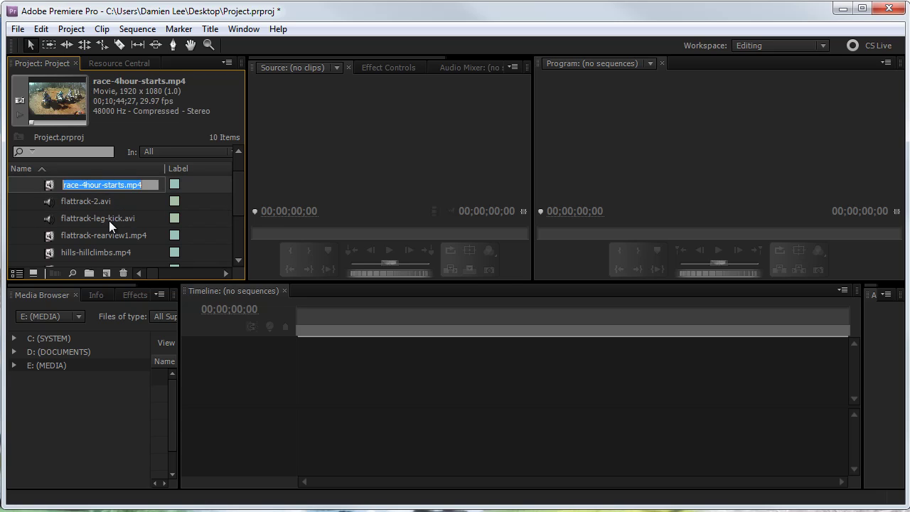
left_click(109, 219)
scroll(242, 187, "down", 1)
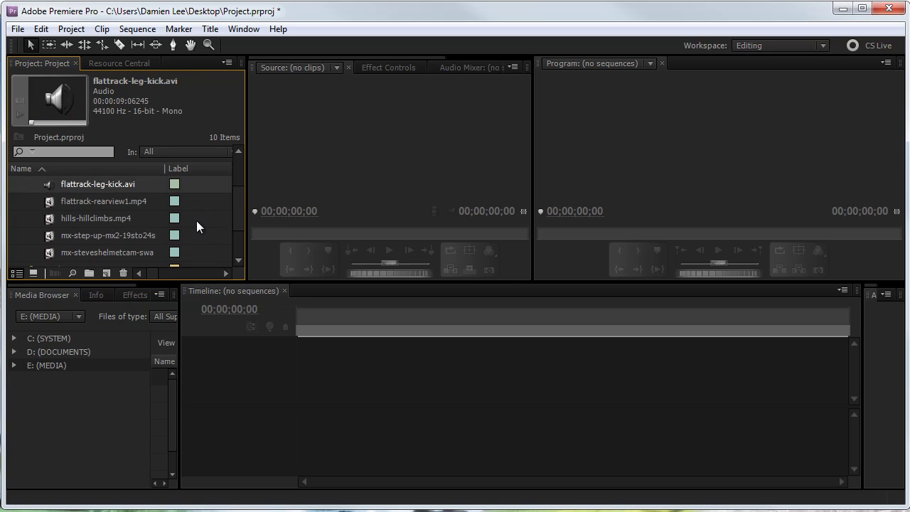
left_click(94, 229)
left_click(103, 252)
left_click(101, 219)
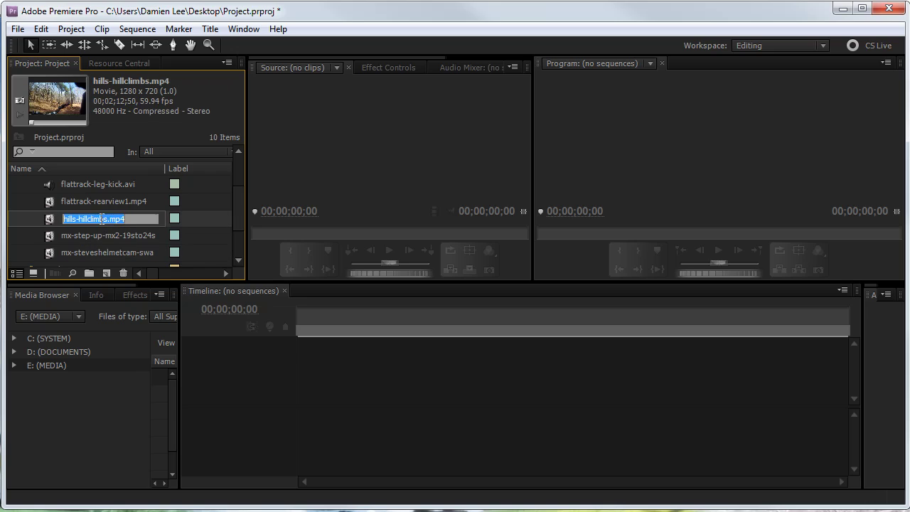
scroll(240, 223, "down", 1)
left_click(129, 234)
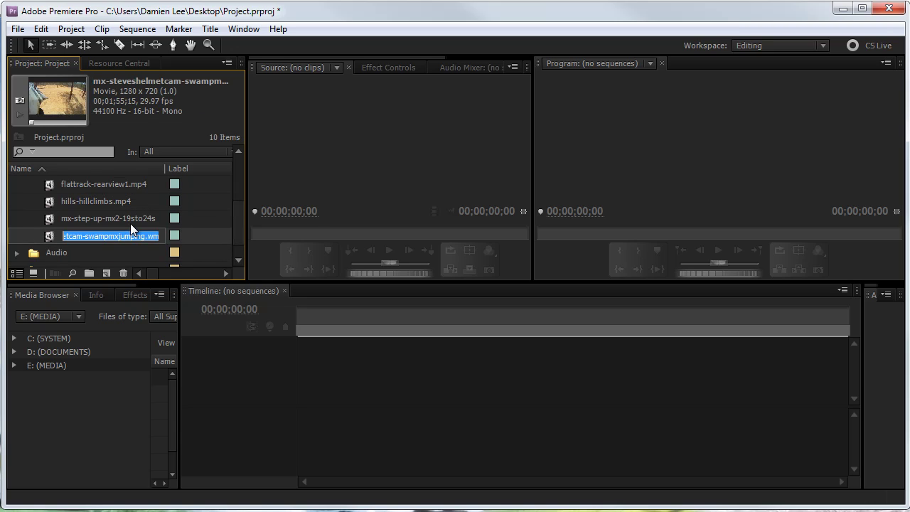
left_click(130, 220)
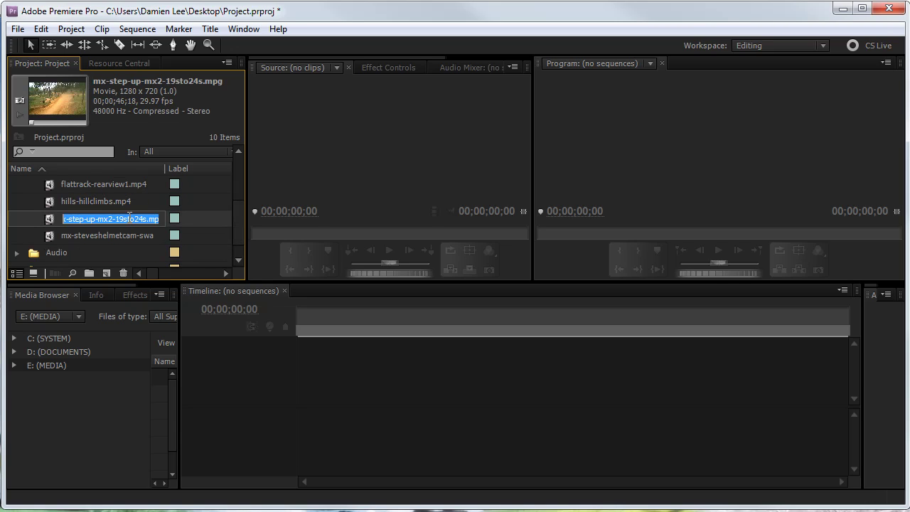
left_click(54, 201)
Step: Create a new sequence matching flattrack-rearview1.mp4 and scrub its playhead to about 00;00;28;29
left_click(52, 185)
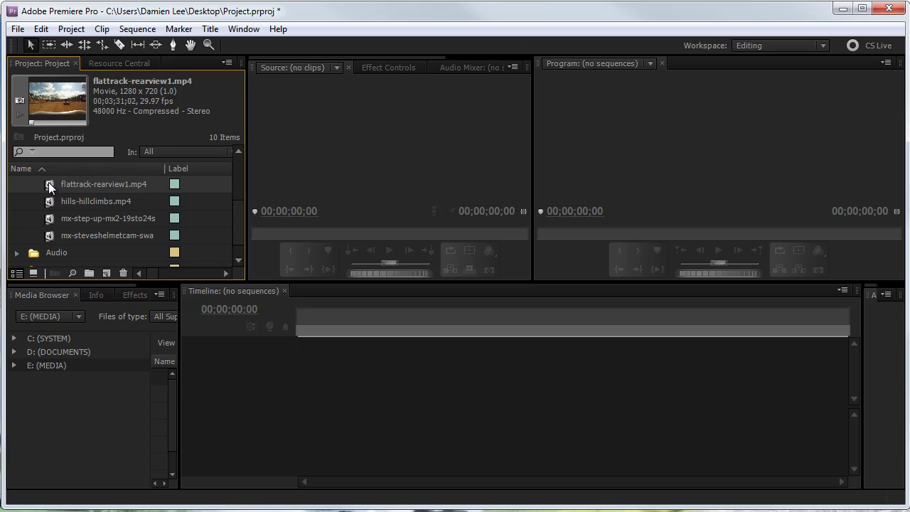
left_click_drag(48, 187, 108, 271)
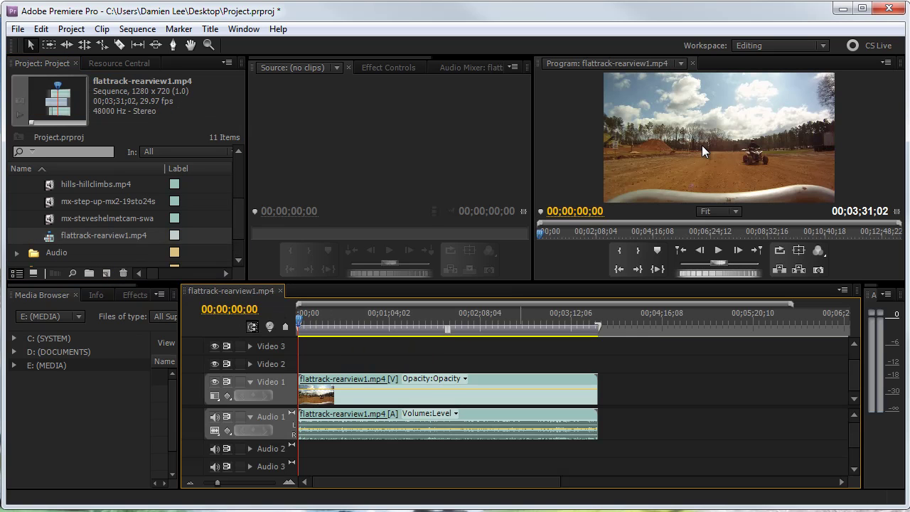
left_click_drag(315, 318, 339, 317)
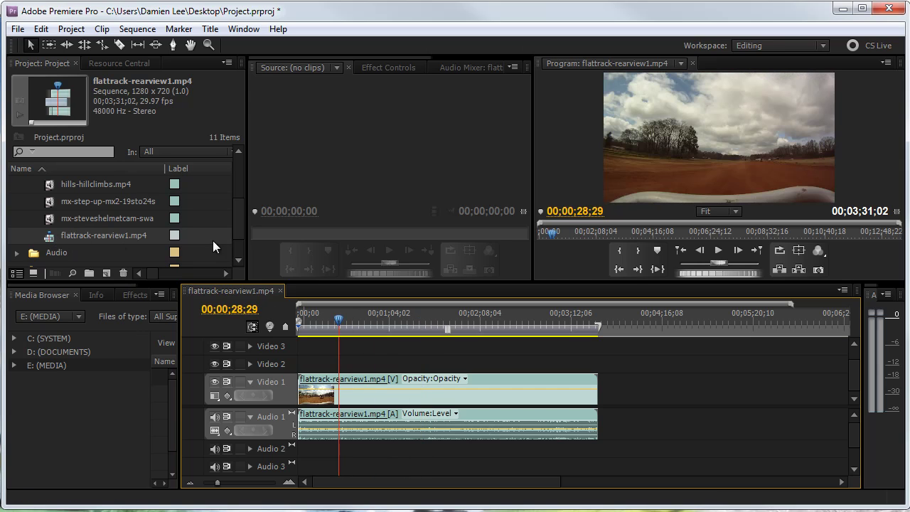
Step: Move the flattrack-rearview1.mp4 sequence into the Sequence bin and rename it 01 - Edit
left_click_drag(239, 218, 240, 226)
left_click_drag(74, 218, 22, 249)
left_click(17, 253)
scroll(240, 245, "down", 1)
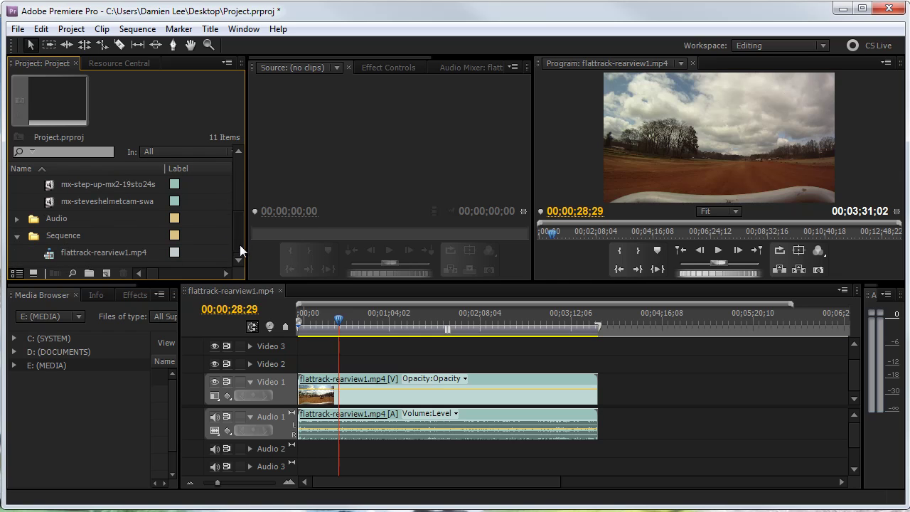
left_click(108, 253)
left_click(121, 252)
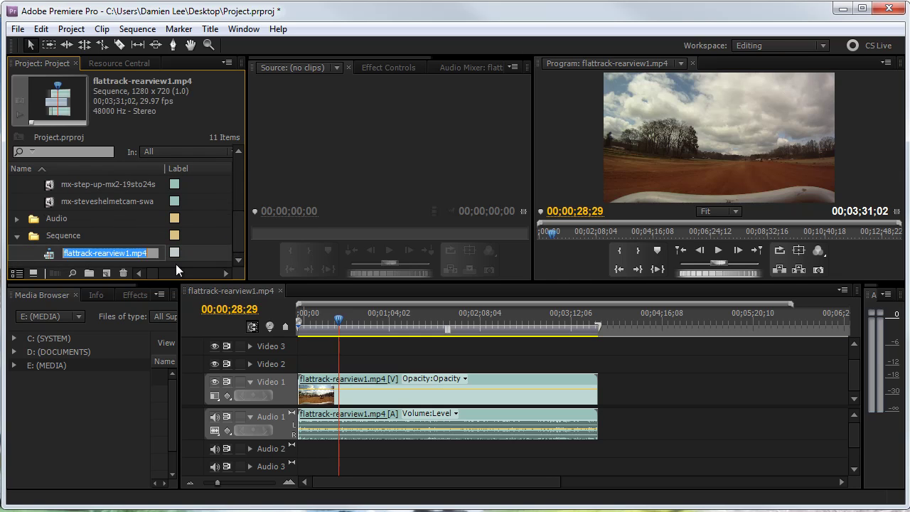
type("01 - Edit")
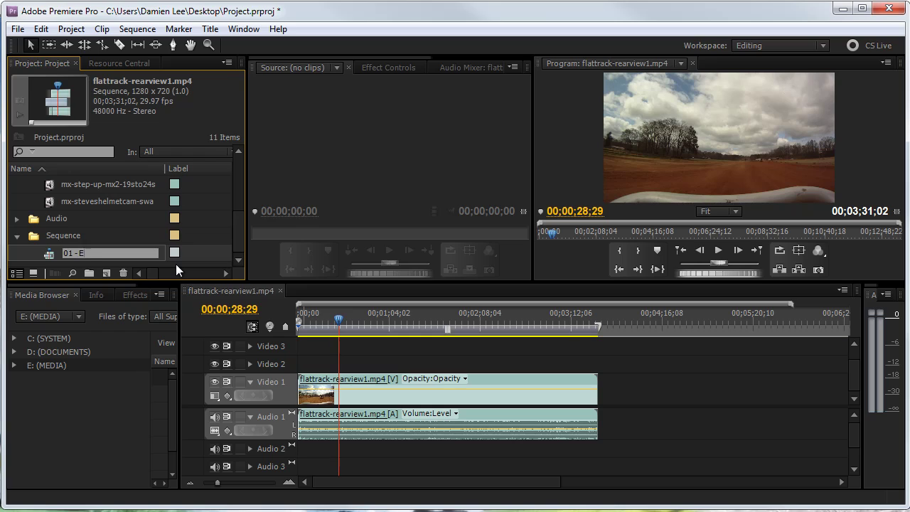
key("Return")
Step: Delete the flattrack-rearview1.mp4 video and audio clip from the 01 - Edit timeline
left_click_drag(242, 180, 233, 241)
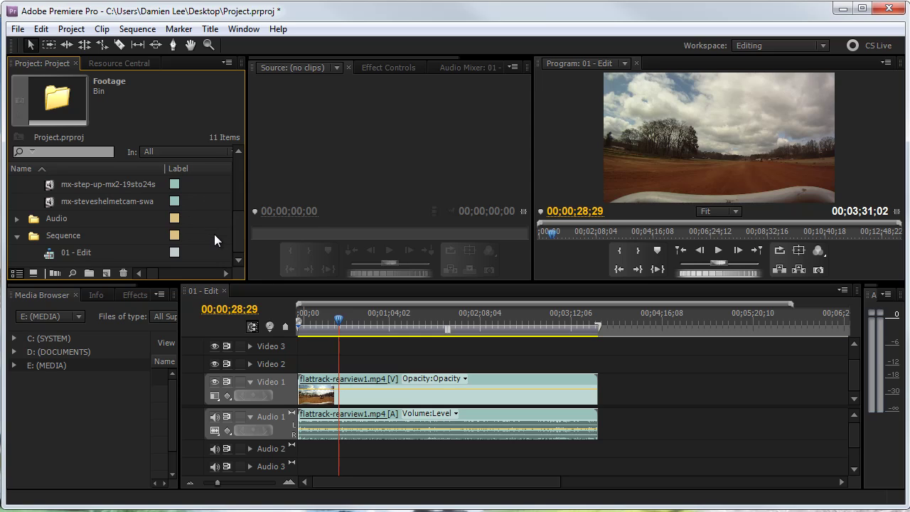
left_click_drag(239, 227, 236, 194)
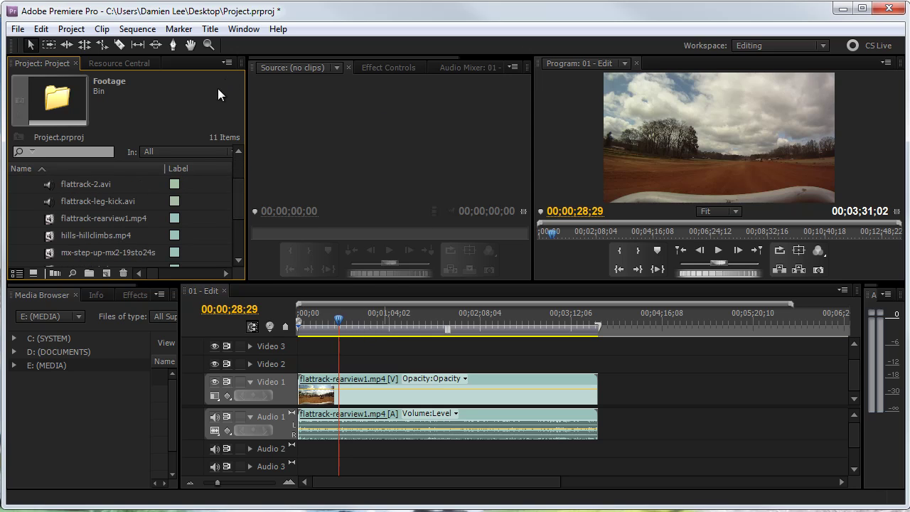
left_click_drag(345, 356, 359, 420)
key("Delete")
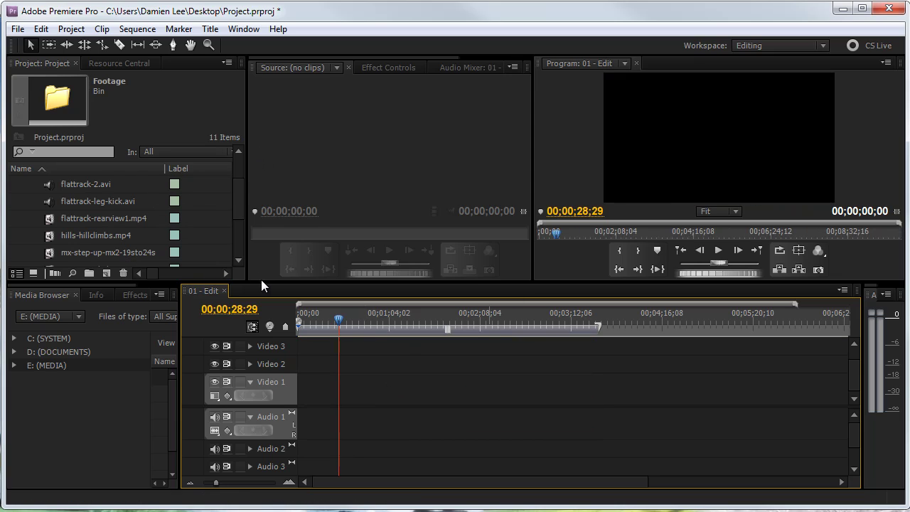
Step: Open flattrack-rearview1.mp4 in the Source monitor and preview it around 00;00;50;10, 00;01;18;22 and 00;02;09;02
double_click(66, 214)
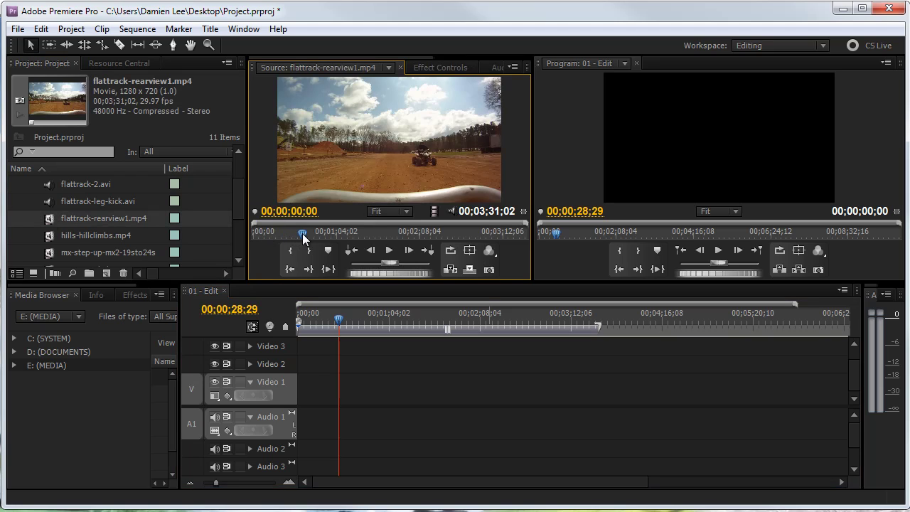
left_click_drag(302, 234, 318, 232)
key("j")
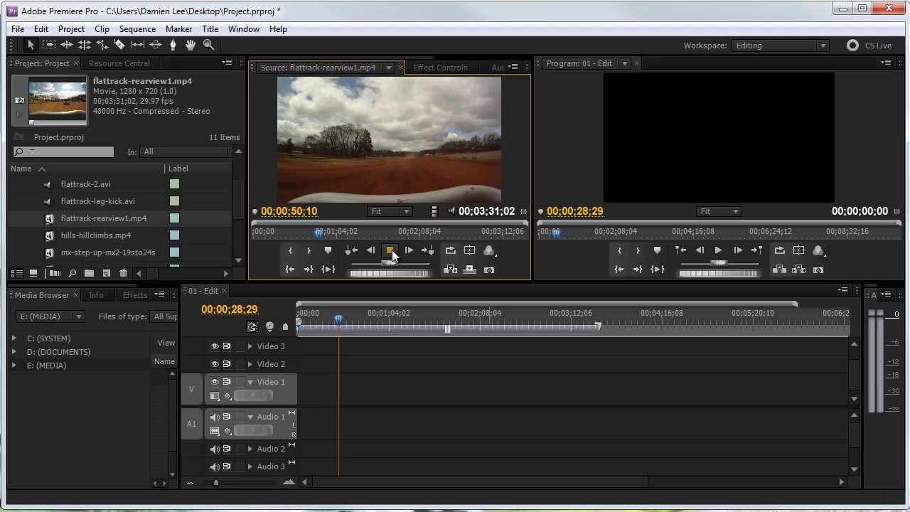
left_click(390, 252)
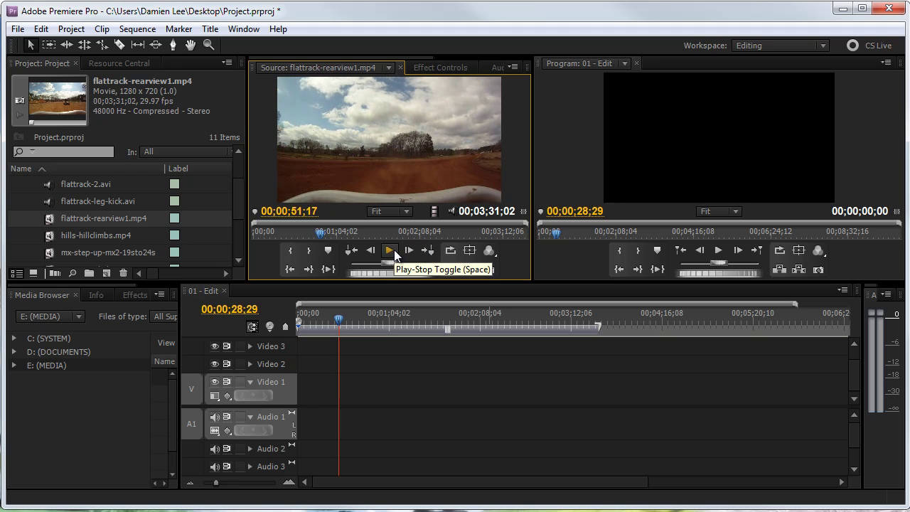
left_click(355, 232)
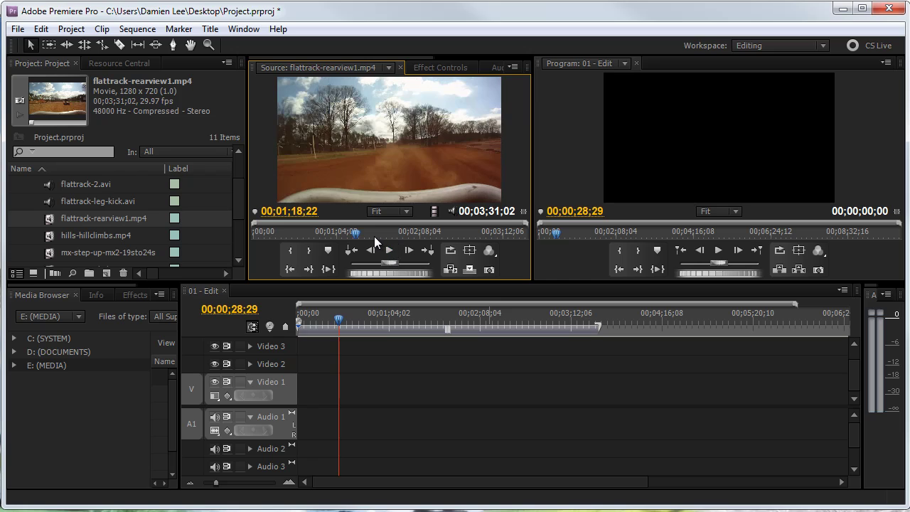
left_click(421, 233)
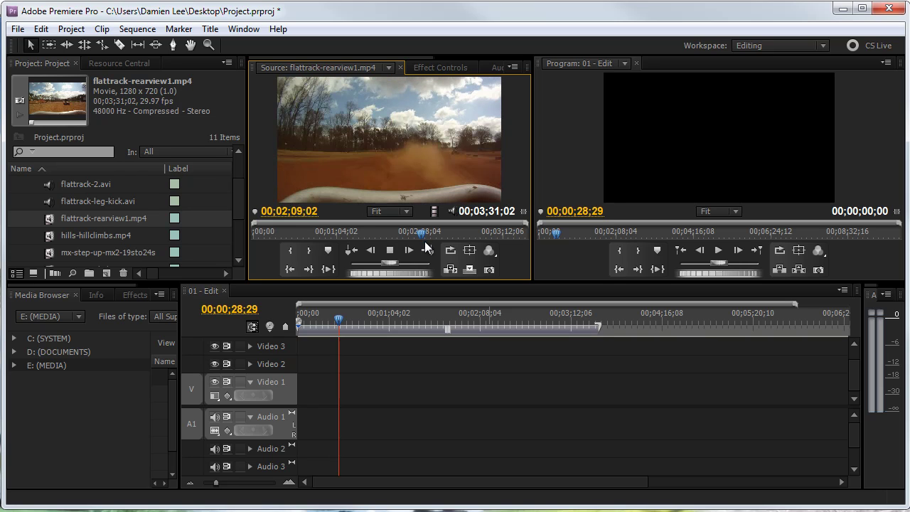
Step: Play flattrack-rearview1.mp4 in the Source monitor briefly, from 00;02;09;02 to about 00;02;09;27
key("space")
key("space")
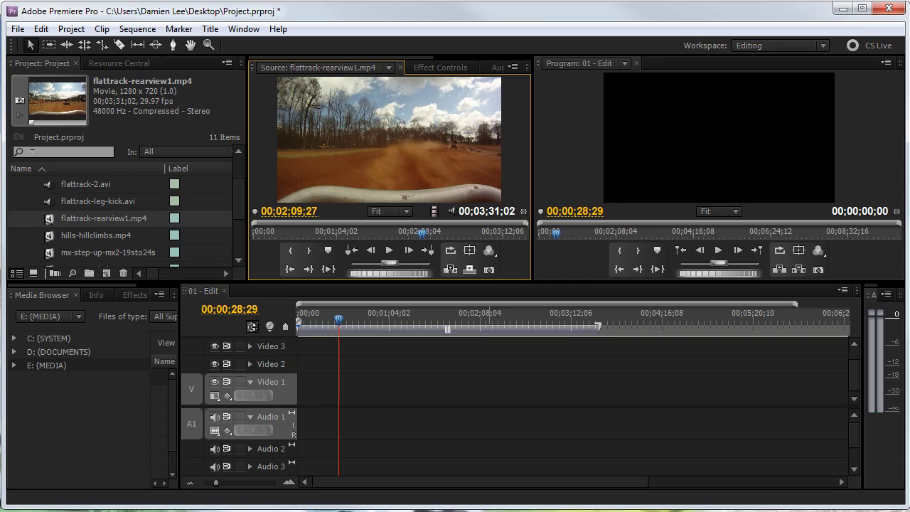
Step: Import mylogo.jpg into the project from the Dropbox Photos folder in Windows Explorer and close the folder window
key("super+e")
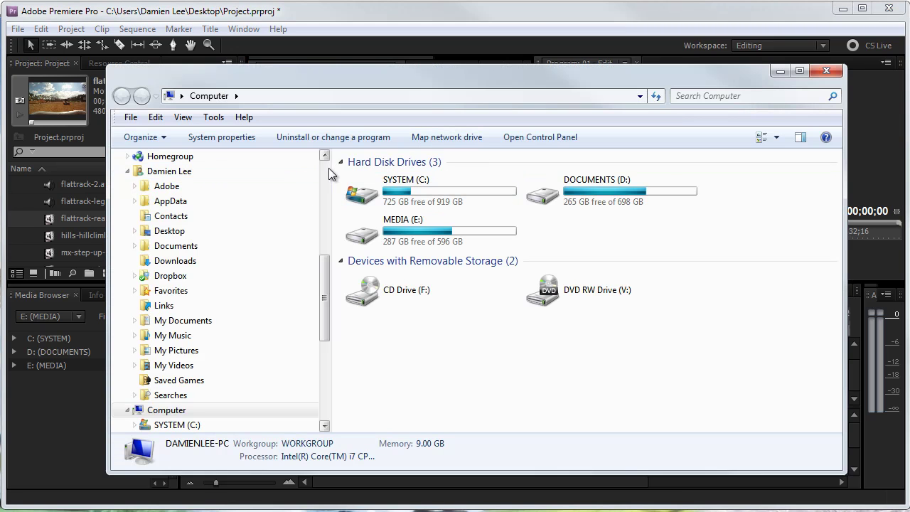
scroll(328, 168, "up", 7)
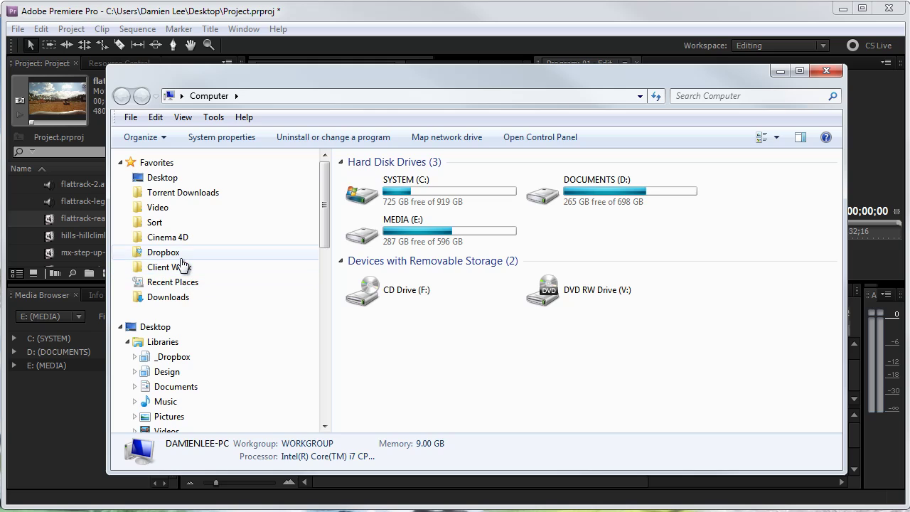
left_click(303, 250)
double_click(377, 250)
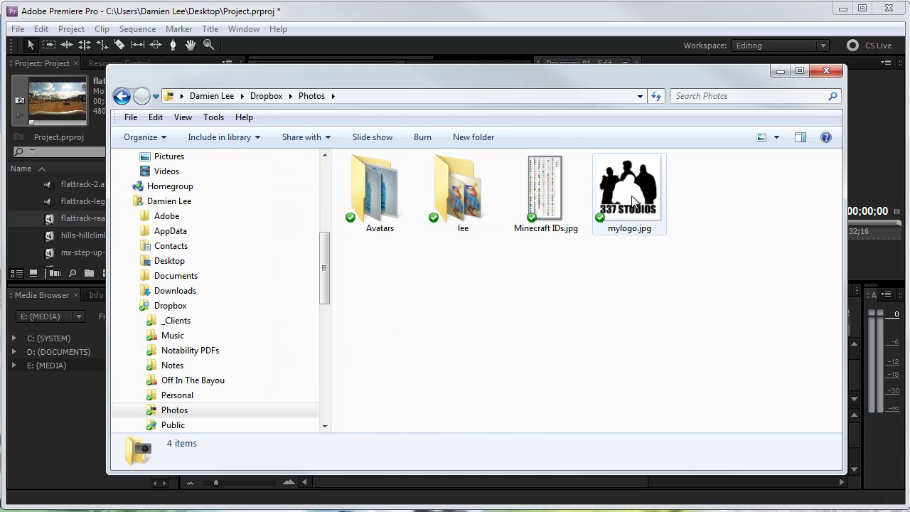
left_click_drag(613, 198, 64, 206)
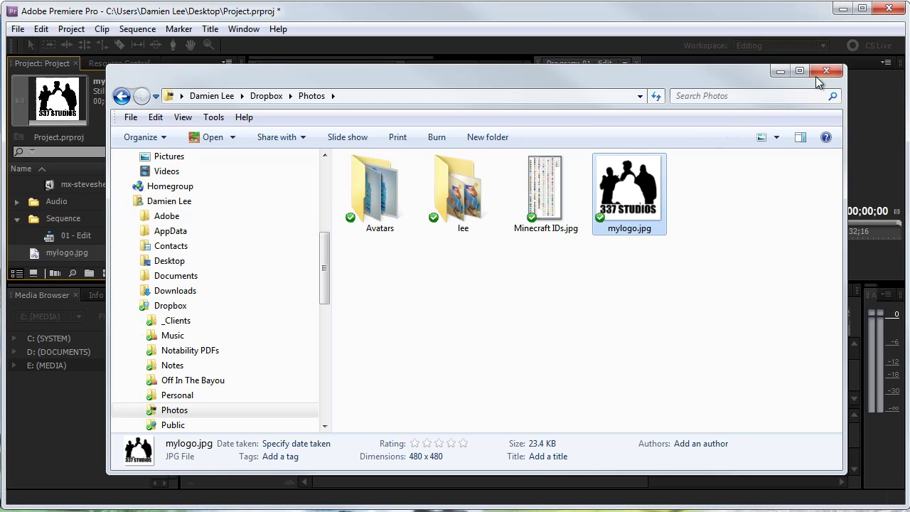
left_click(826, 70)
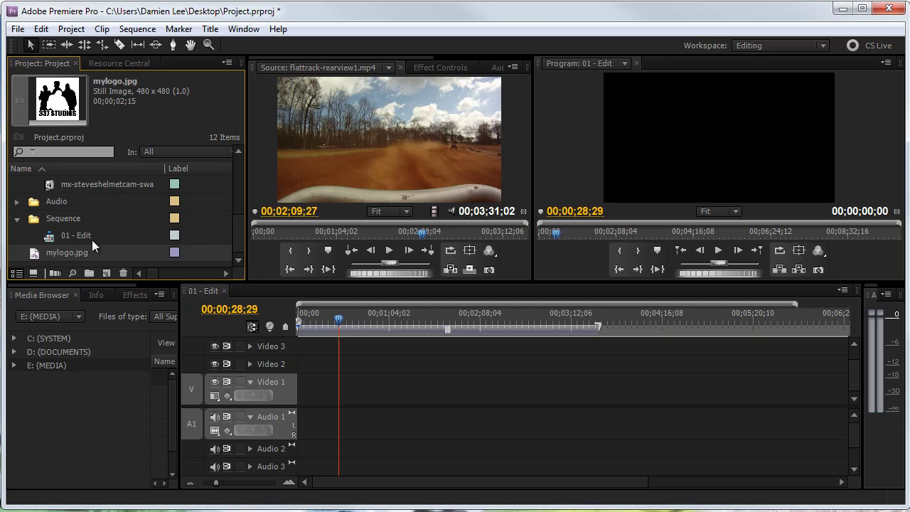
Step: Open 07 - Faint.mp3 from the Audio bin in the Source monitor, play it from 00;00;53;10 and set an In point at about 00;00;58
left_click(17, 202)
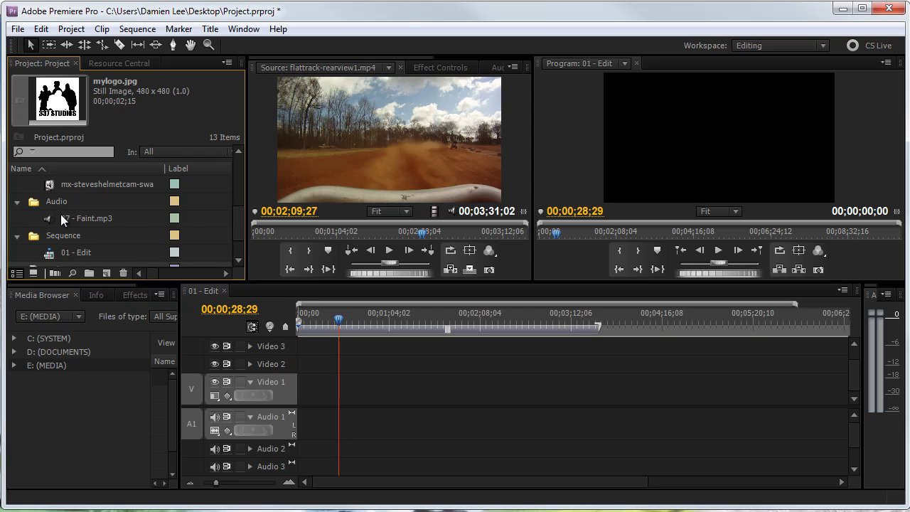
left_click(58, 216)
left_click_drag(311, 164, 318, 191)
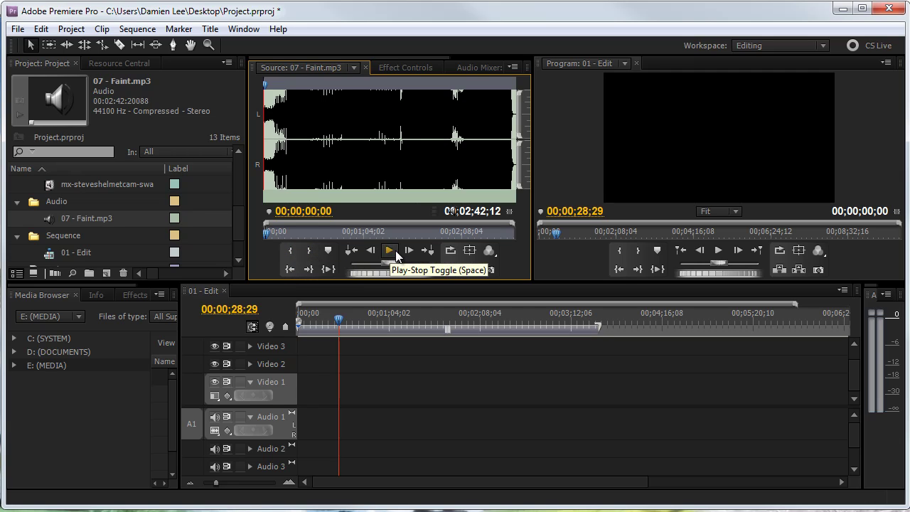
left_click(348, 234)
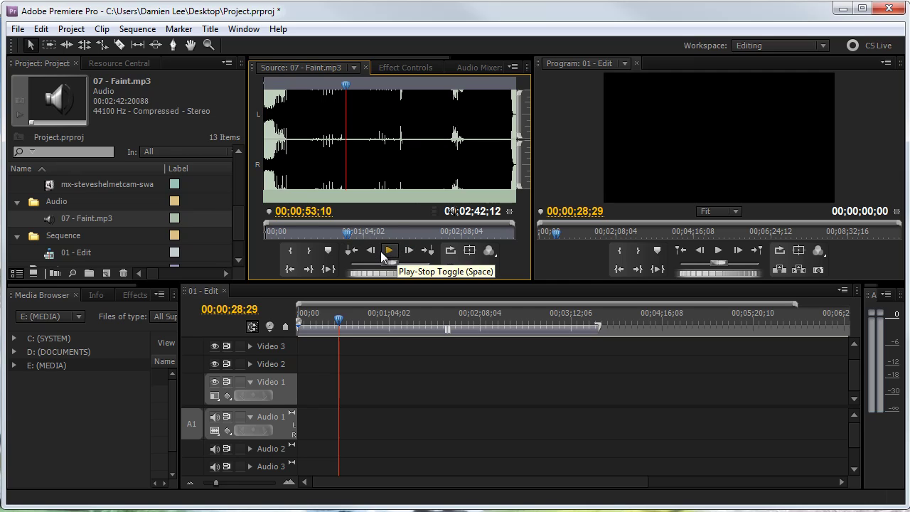
key("space")
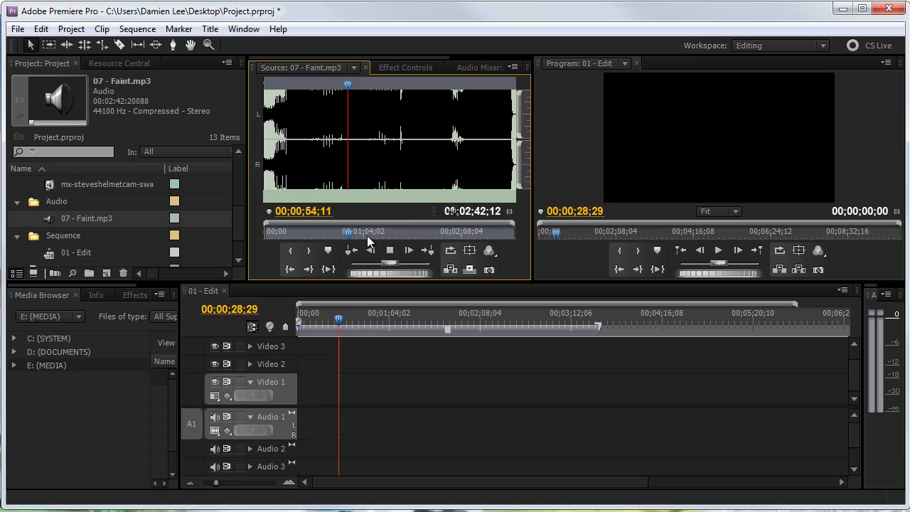
key("space")
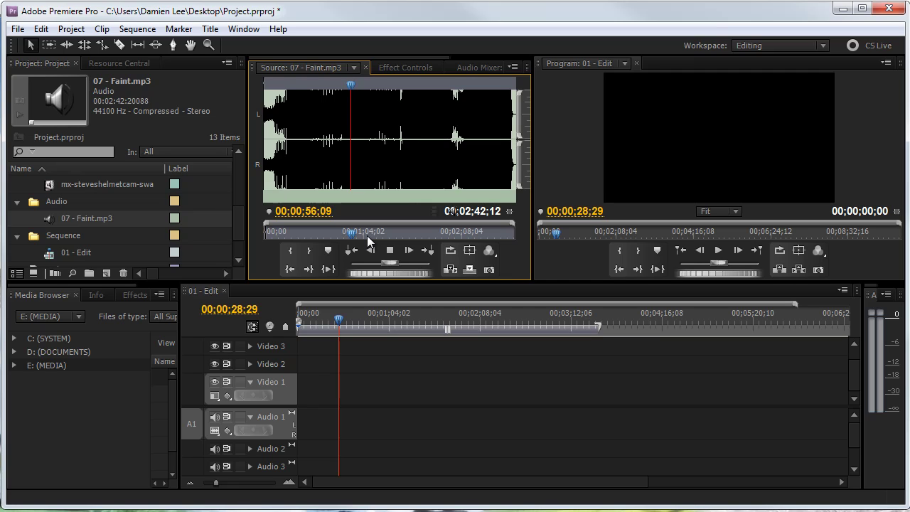
key("i")
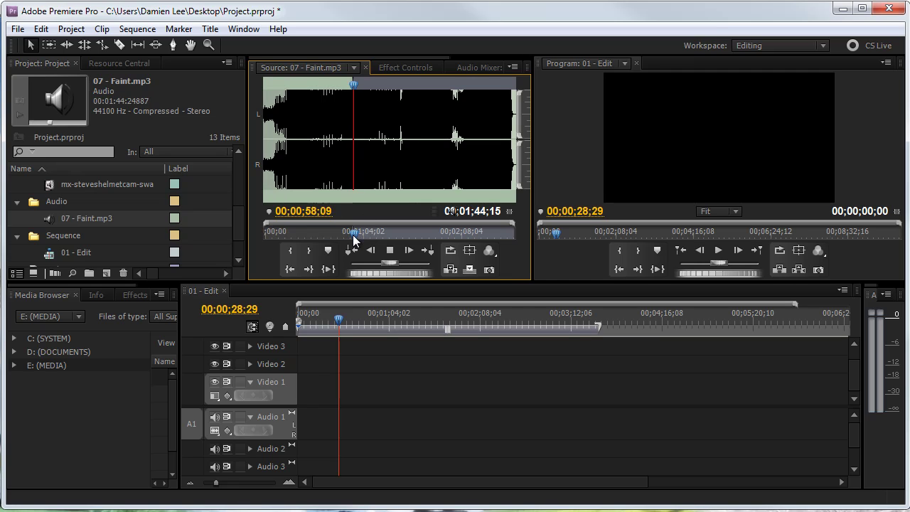
Step: Mark a range of 07 - Faint.mp3 with the In point at about 00;00;15 and the Out point near 00;00;30
left_click_drag(351, 239, 281, 236)
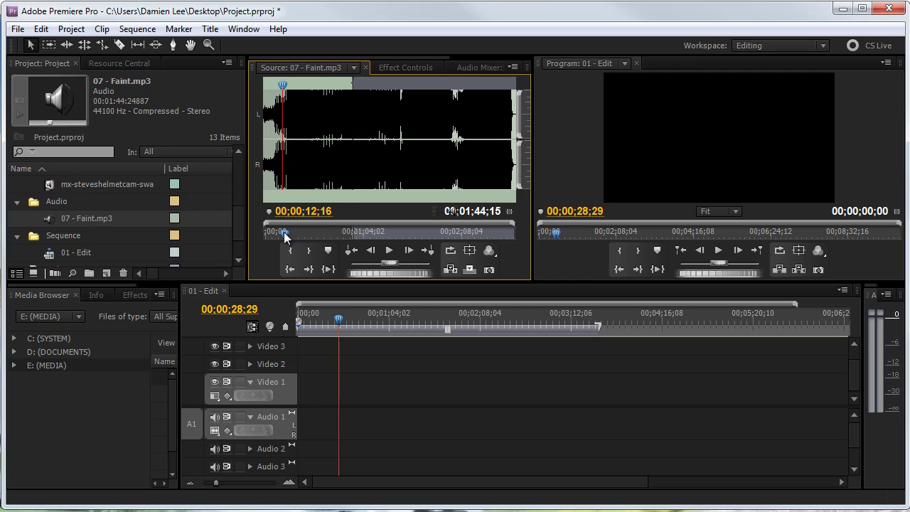
key("space")
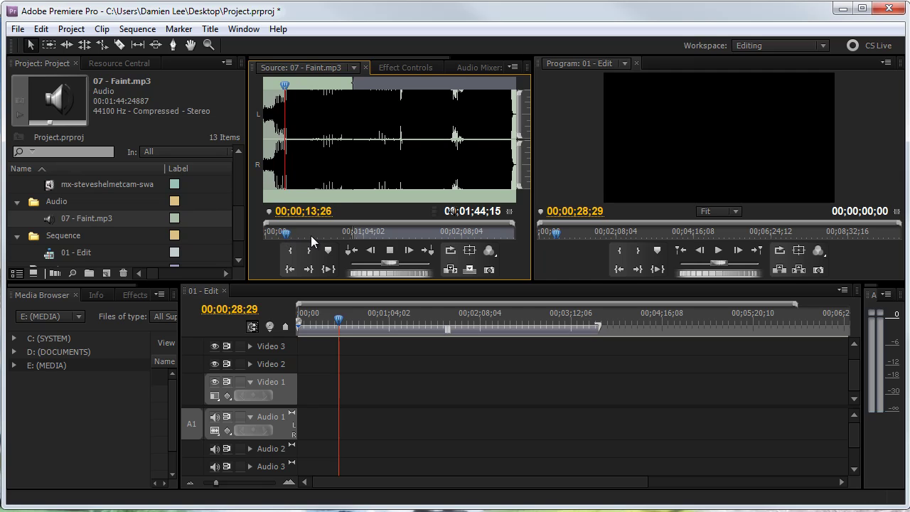
key("i")
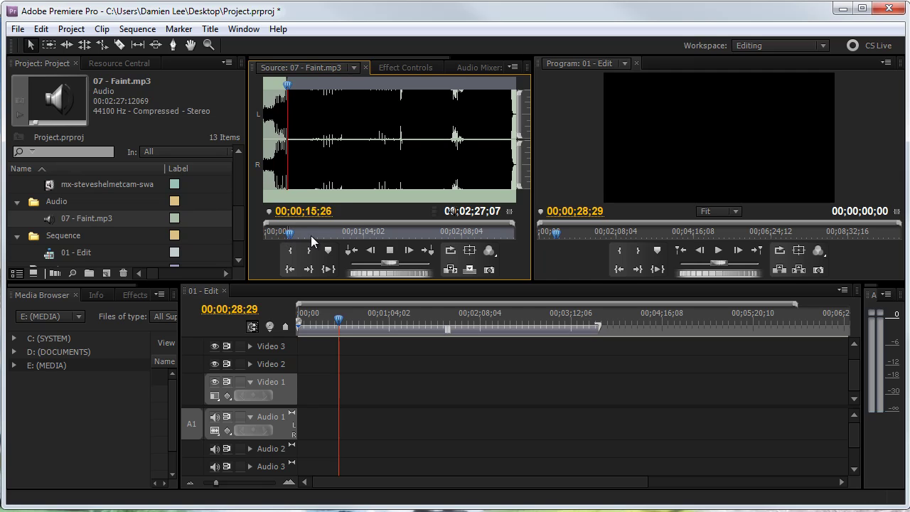
key("space")
key("space")
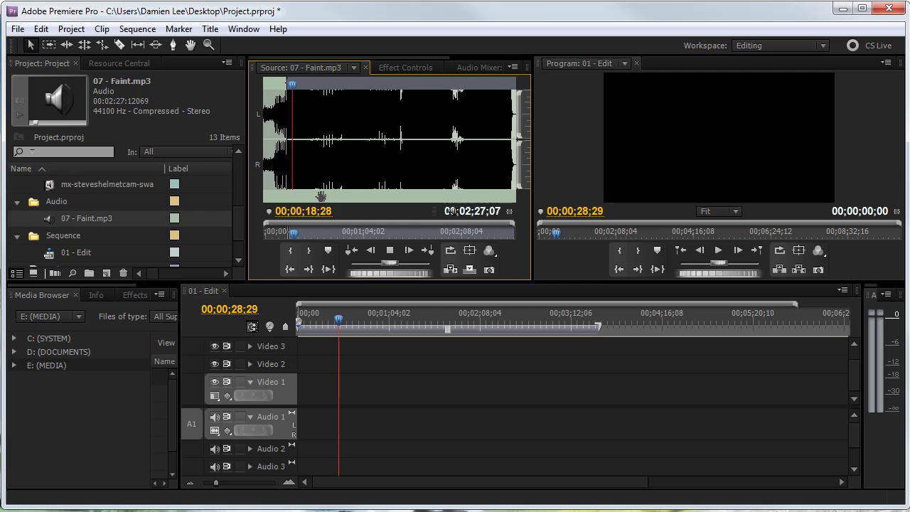
key("space")
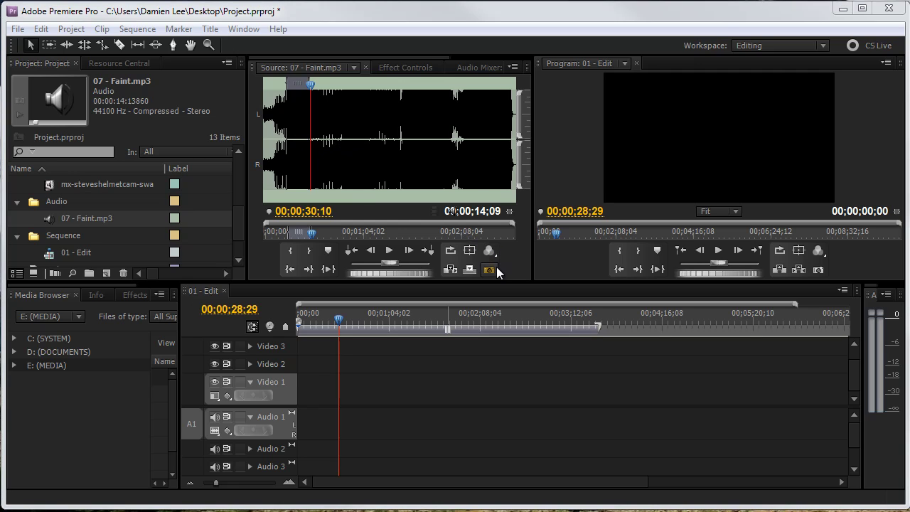
Step: Widen the Source monitor, place 07 - Faint.mp3 at the start of Audio 1 and return the sequence playhead to 00;00;00;00
left_click_drag(534, 229, 577, 207)
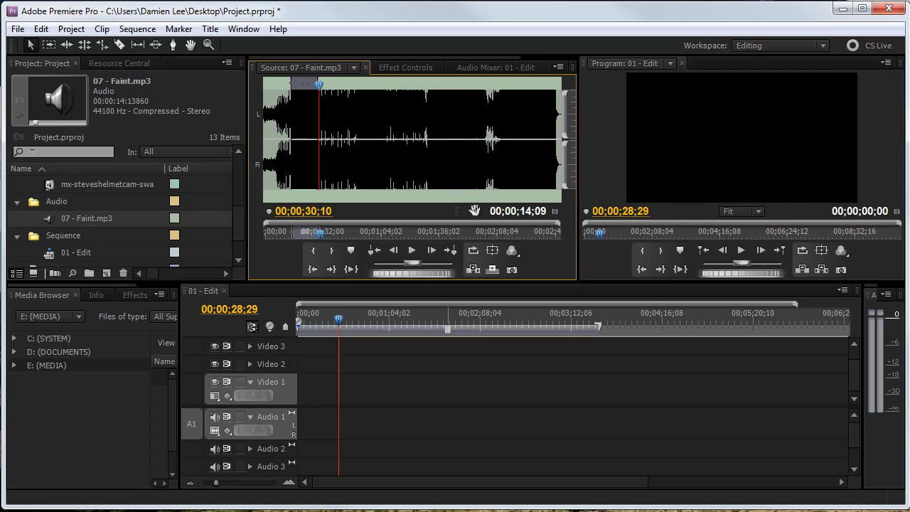
left_click_drag(474, 211, 500, 415)
left_click_drag(337, 322, 298, 322)
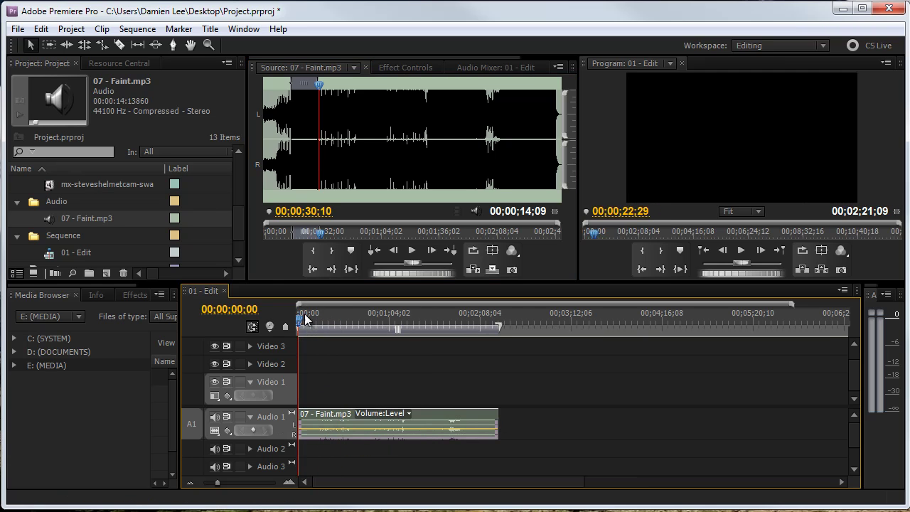
Step: Open mx-steveshelmetcam-swampmxjumping.wmv in the Source monitor and play the 01 - Edit sequence up to about 00;00;16;07
double_click(51, 183)
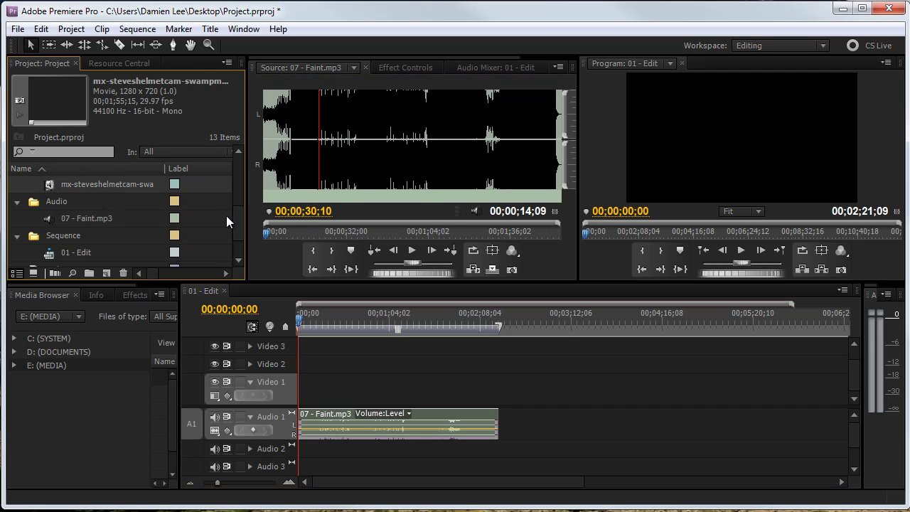
left_click(251, 326)
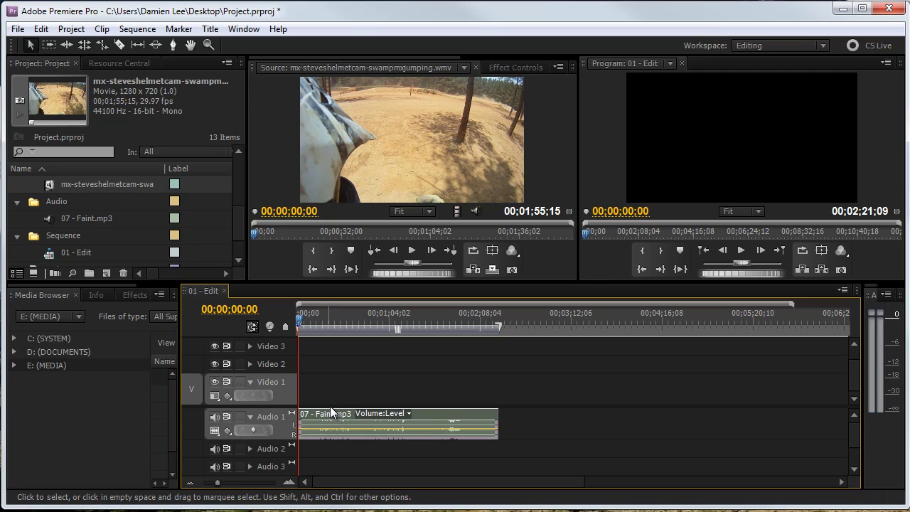
key("space")
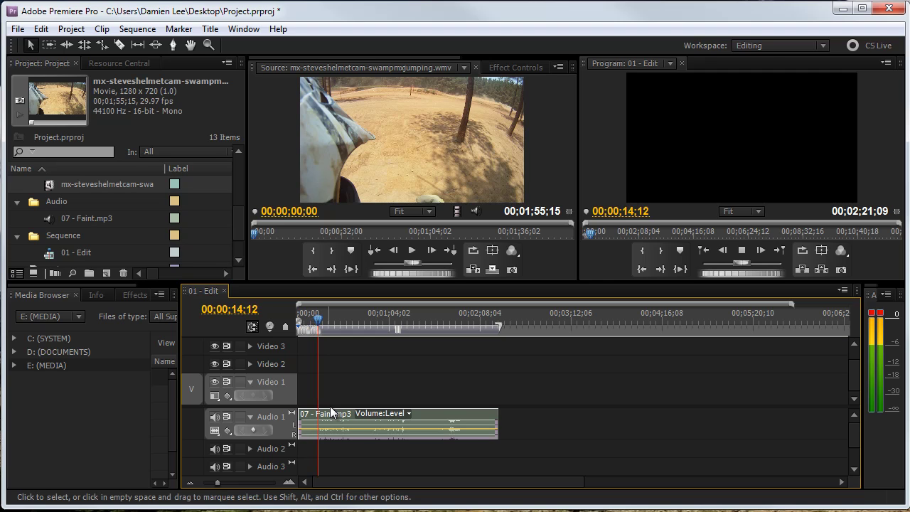
key("space")
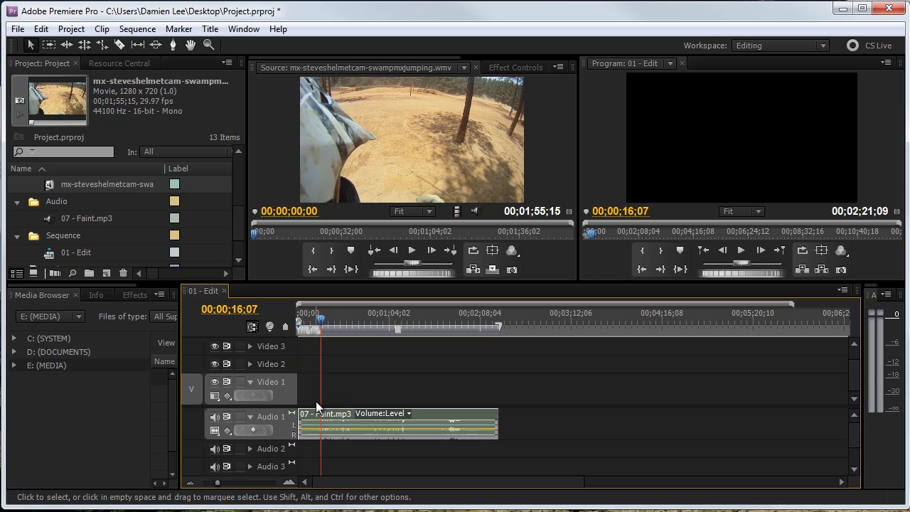
Step: Trim the end of 07 - Faint.mp3 on Audio 1 to about 00;00;18;24 and return the playhead to the sequence start
key("=")
key("=")
key("=")
key("-")
key("-")
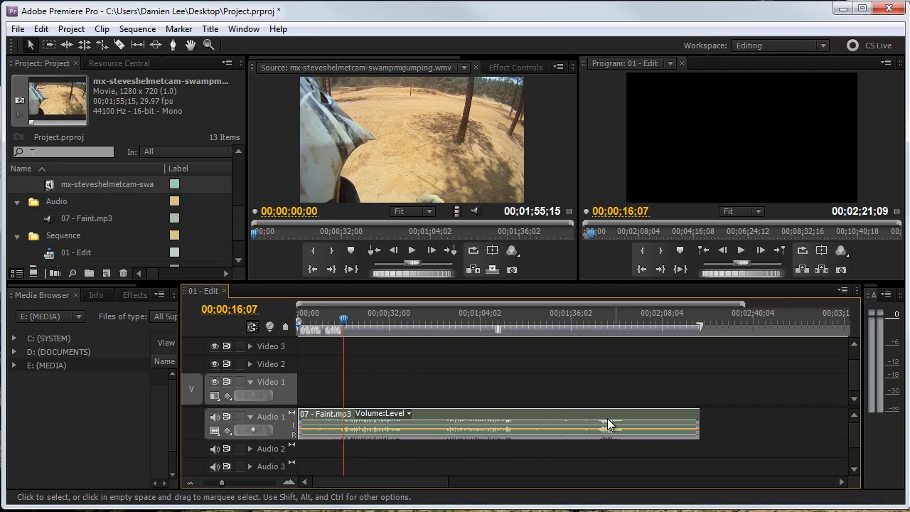
left_click_drag(686, 421, 354, 423)
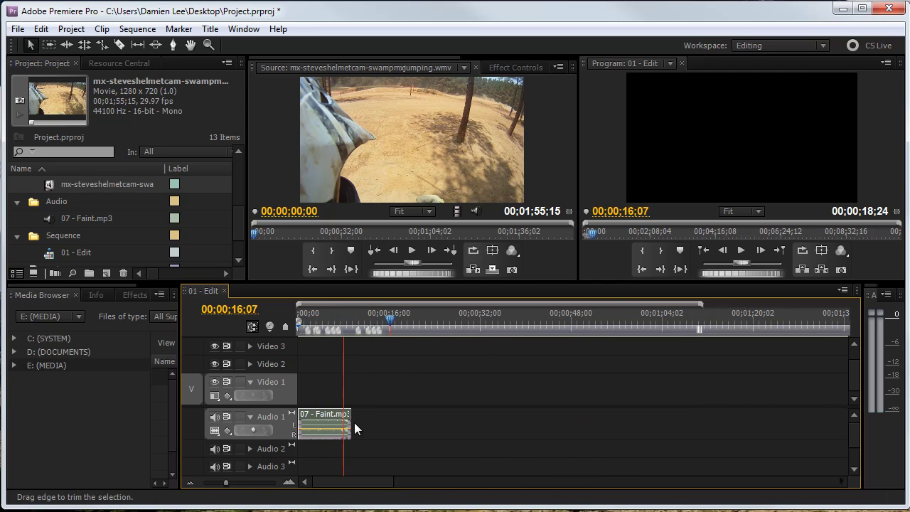
key("=")
key("=")
mouse_move(307, 313)
left_mouse_down()
mouse_move(254, 313)
mouse_move(450, 315)
mouse_move(295, 320)
left_mouse_up()
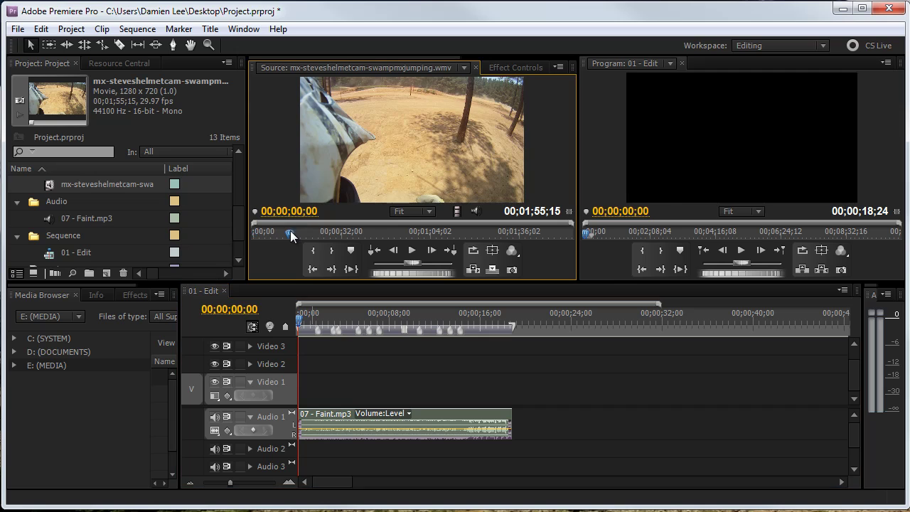
Step: Set the In point of mx-steveshelmetcam-swampmxjumping.wmv at 00;00;34;11 and its Out point at 00;00;41;01
left_click_drag(290, 231, 352, 233)
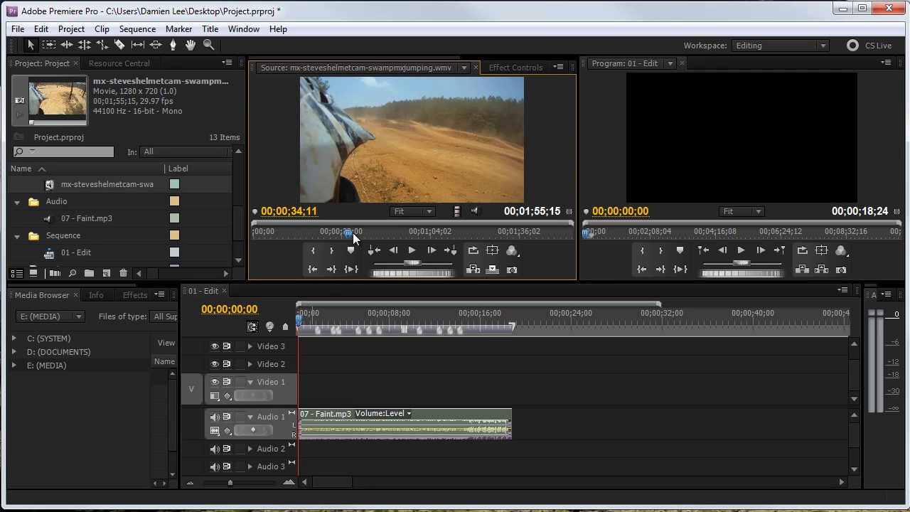
key("i")
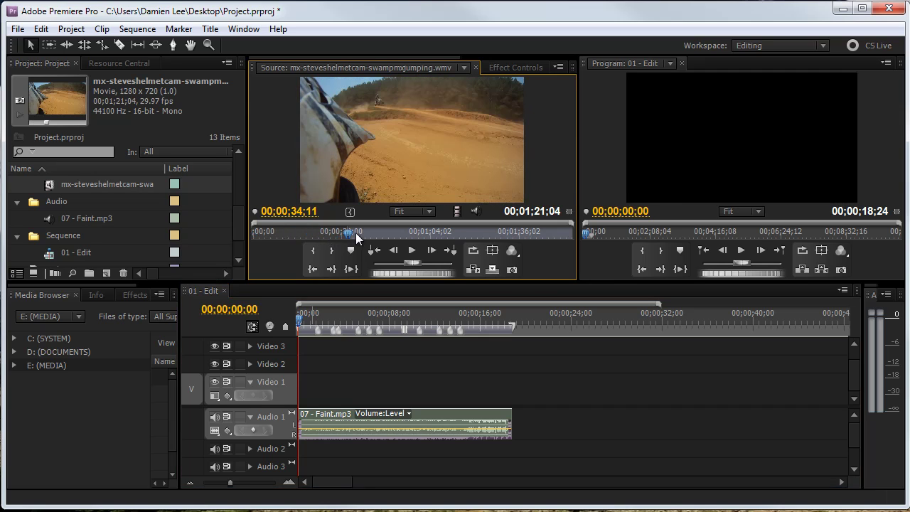
mouse_move(356, 233)
left_mouse_down()
mouse_move(377, 234)
mouse_move(366, 234)
left_mouse_up()
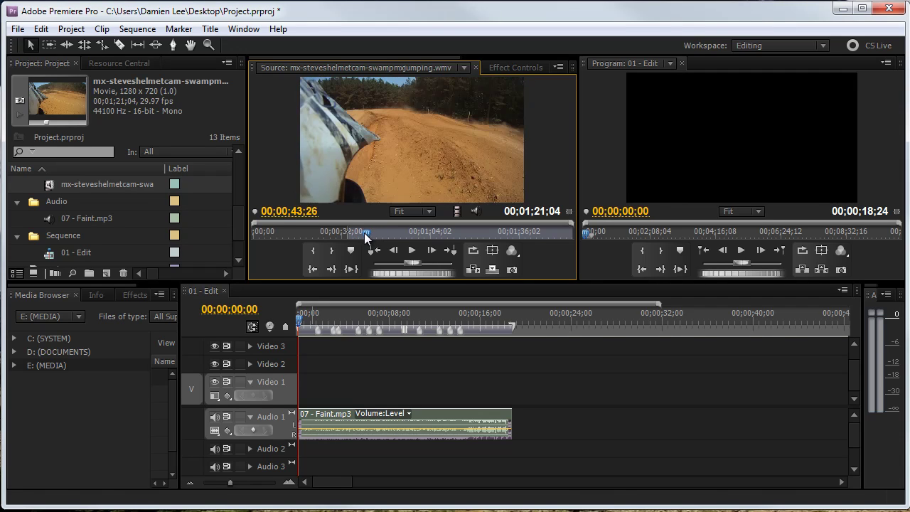
key("o")
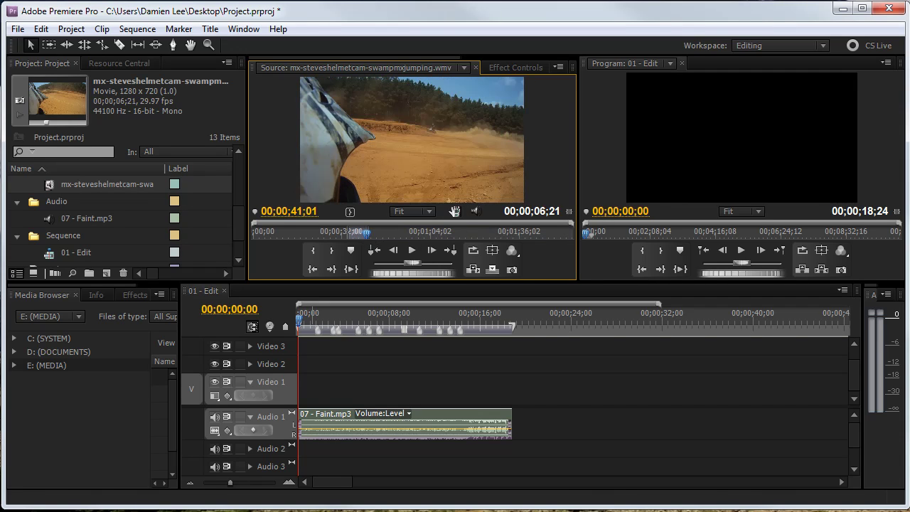
Step: Try placing only the audio of the marked mx-steveshelmetcam-swampmxjumping.wmv range on a new Audio 4 track, past the end of the music
left_click_drag(471, 211, 466, 185)
left_click_drag(485, 140, 394, 217)
left_click_drag(429, 316, 433, 145)
left_click_drag(477, 210, 285, 470)
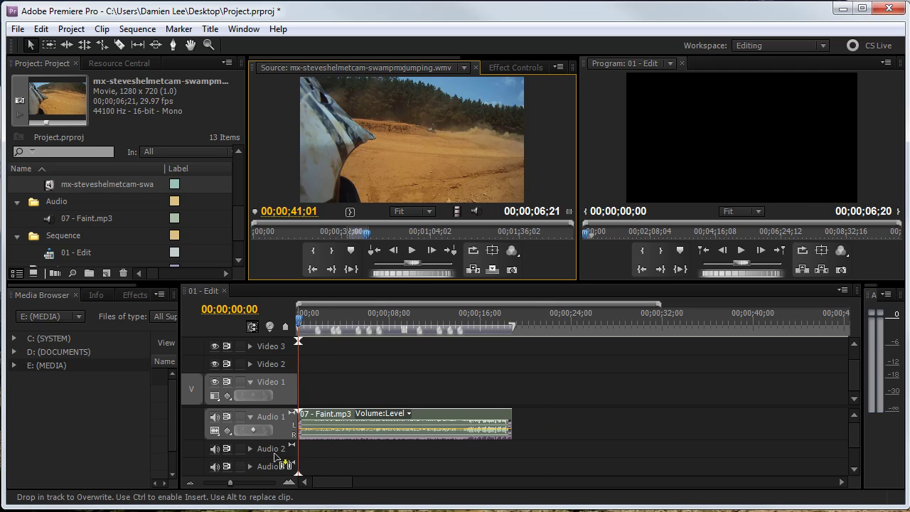
left_click_drag(555, 480, 555, 465)
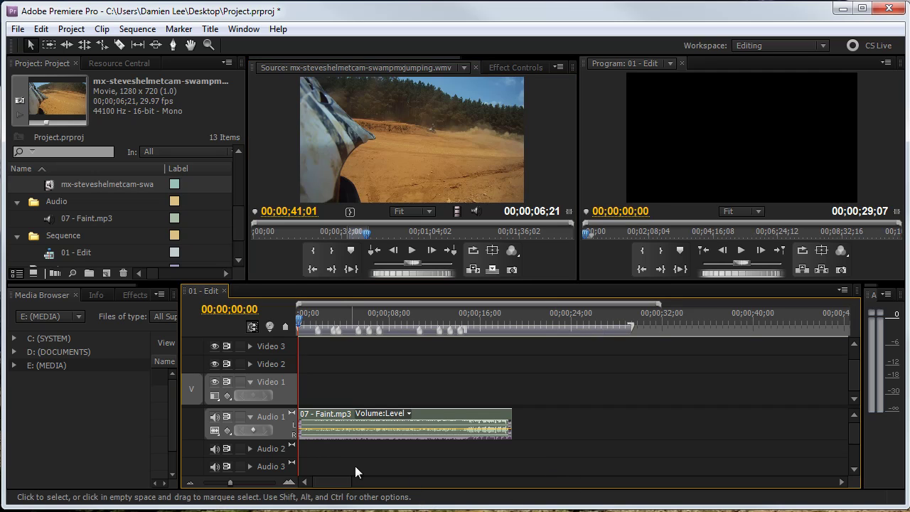
scroll(852, 441, "down", 3)
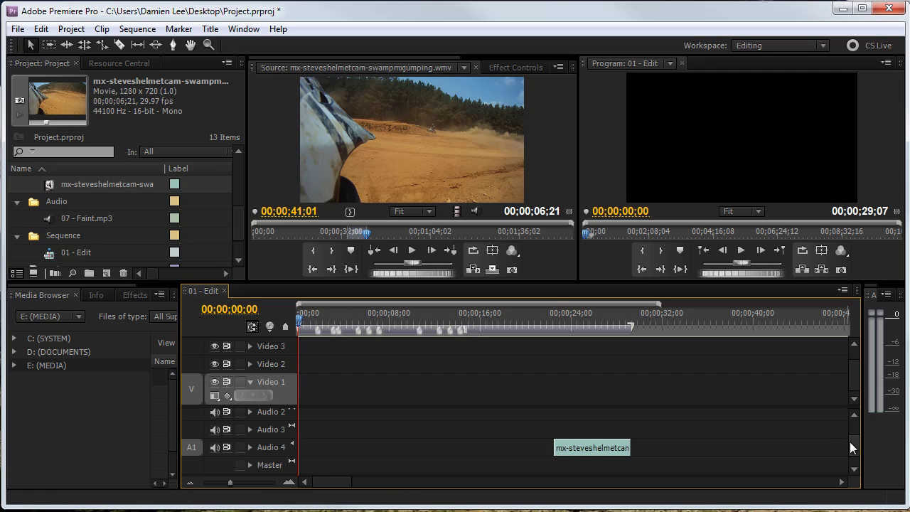
scroll(853, 427, "up", 3)
Step: Undo placing the helmet-cam audio on the Audio 4 track
left_click(458, 211)
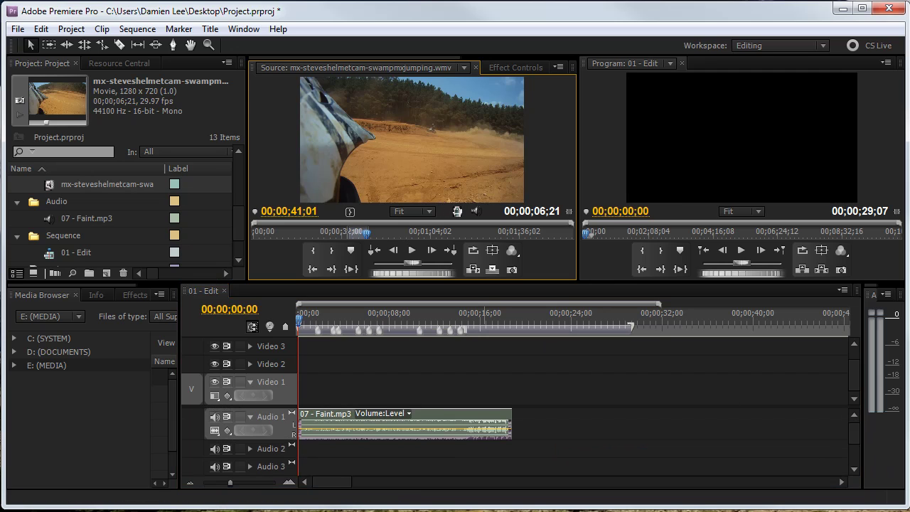
left_click_drag(406, 318, 453, 190)
left_click_drag(852, 441, 854, 415)
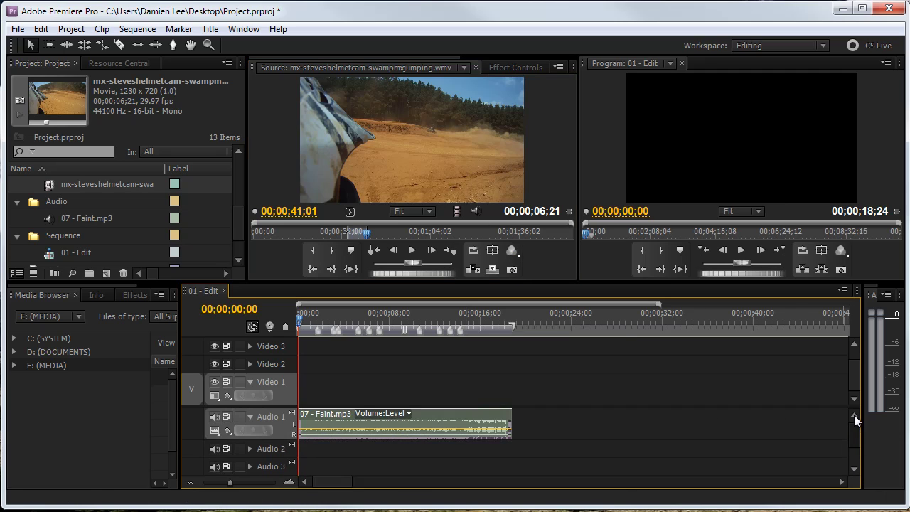
Step: Place only the video of the marked mx-steveshelmetcam-swampmxjumping.wmv range at the start of Video 1 and trim its end to the first marker
left_click(403, 171)
left_click_drag(410, 300, 311, 384)
left_click_drag(372, 384, 321, 379)
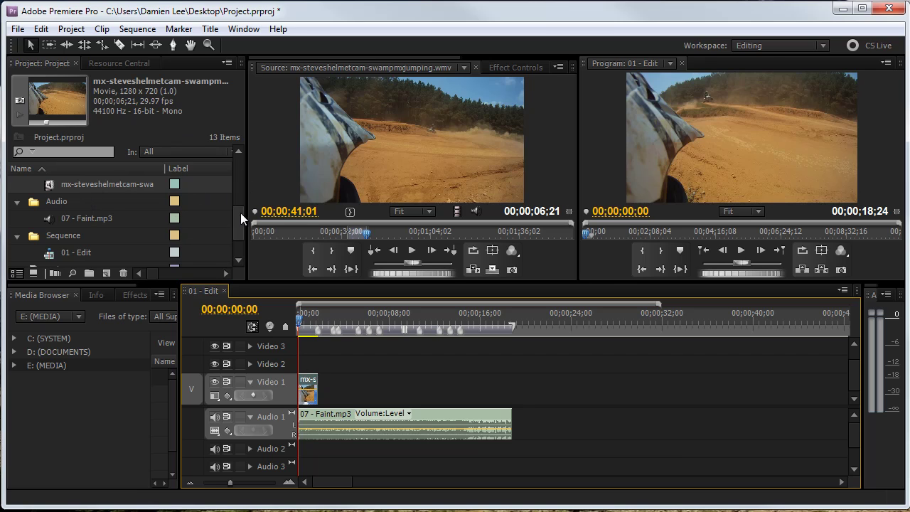
Step: Mark a four-second range of flattrack-rearview1.mp4 with the Out point at 00;00;59;23 and place its video after the helmet-cam clip on Video 1
left_click_drag(240, 213, 238, 182)
double_click(64, 220)
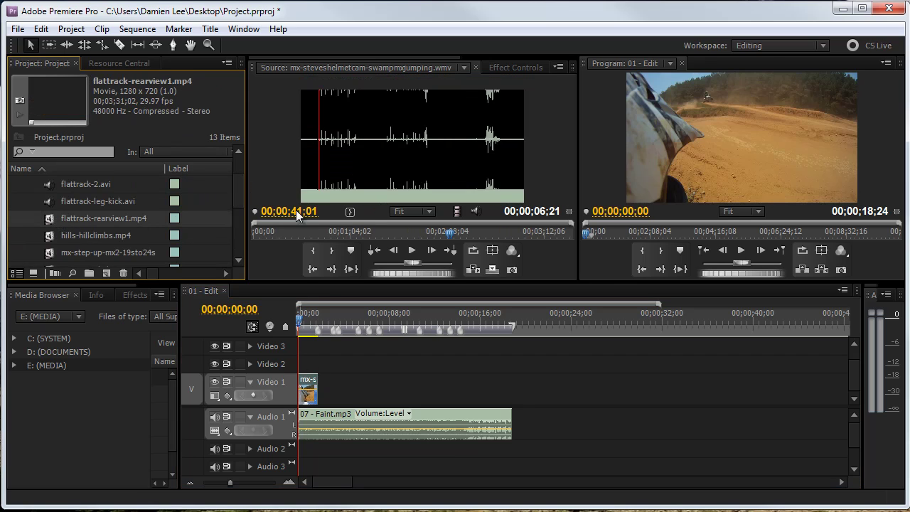
left_click_drag(356, 232, 339, 237)
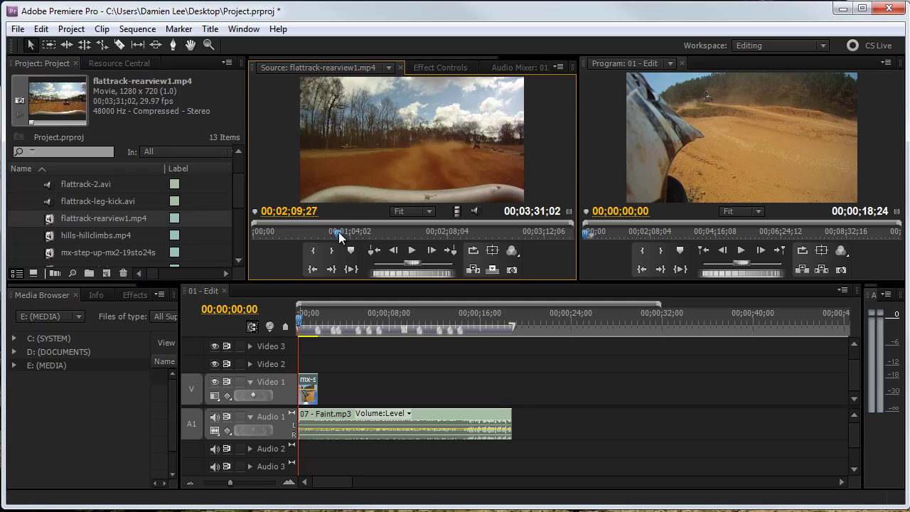
key("i")
key("space")
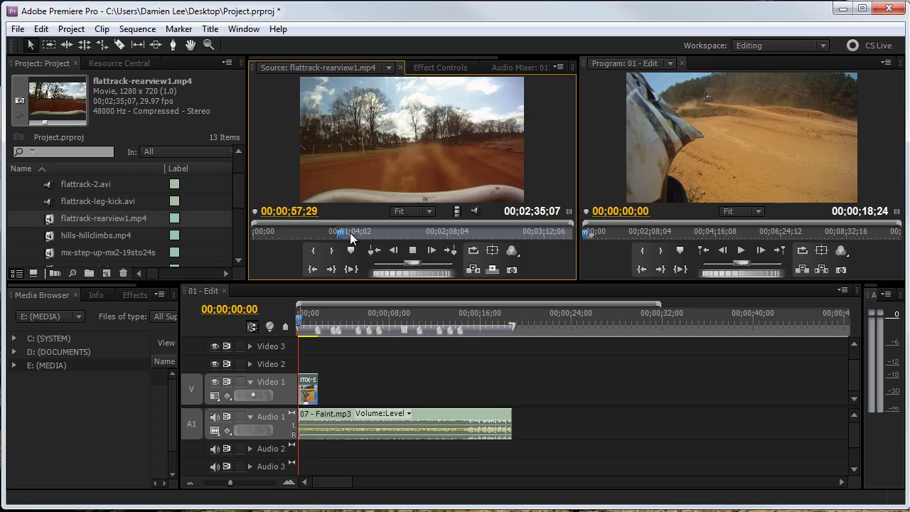
key("o")
key("space")
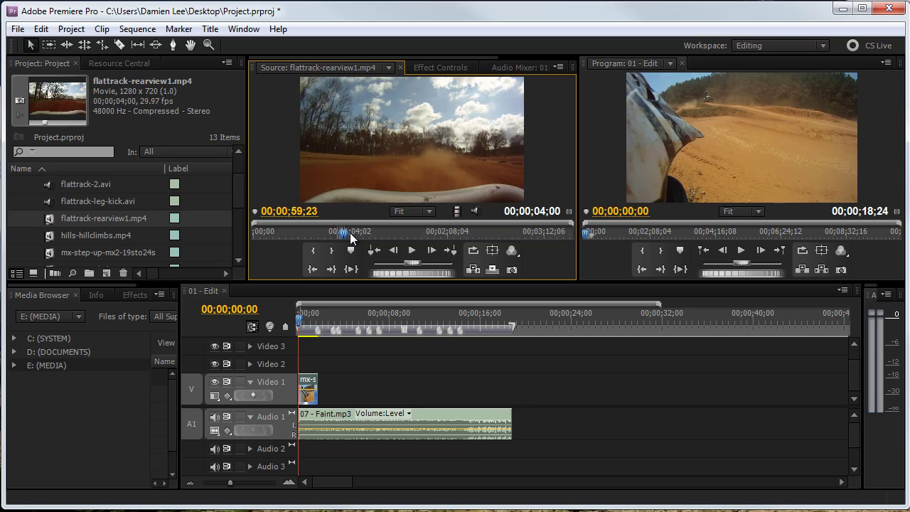
left_click_drag(456, 211, 364, 382)
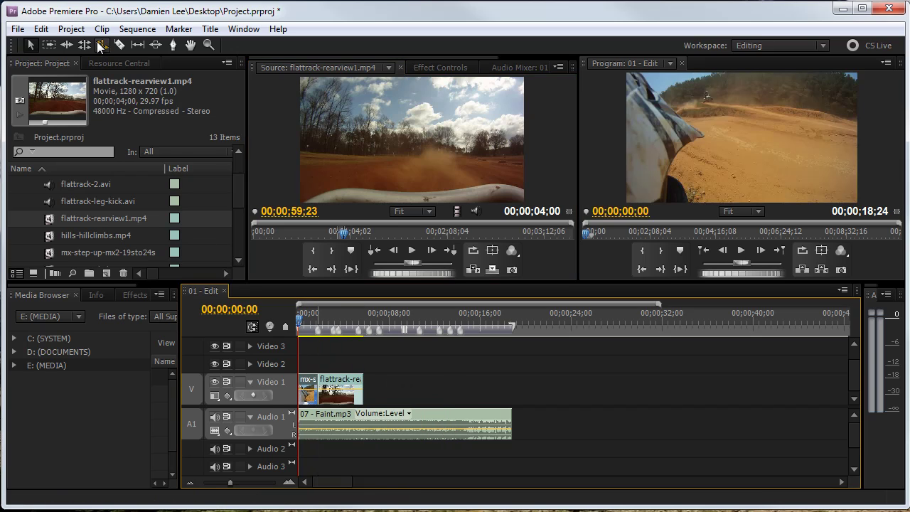
right_click(328, 394)
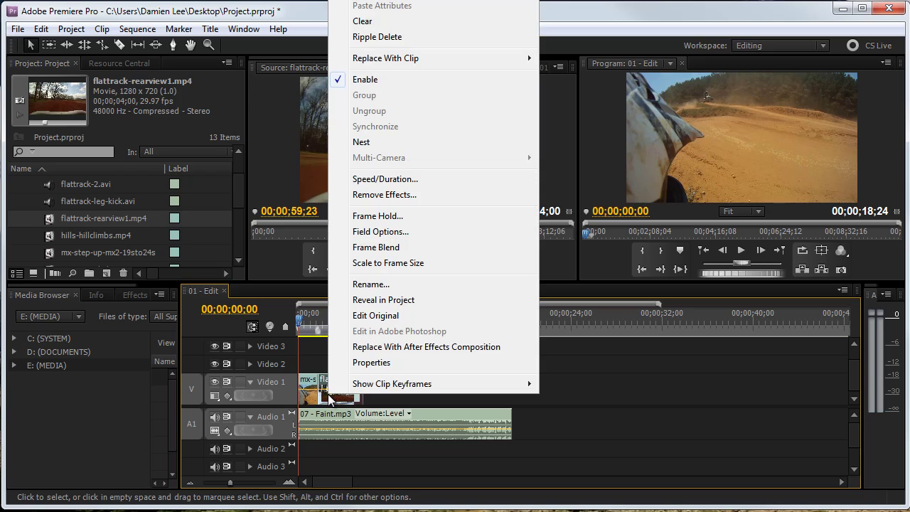
left_click(402, 180)
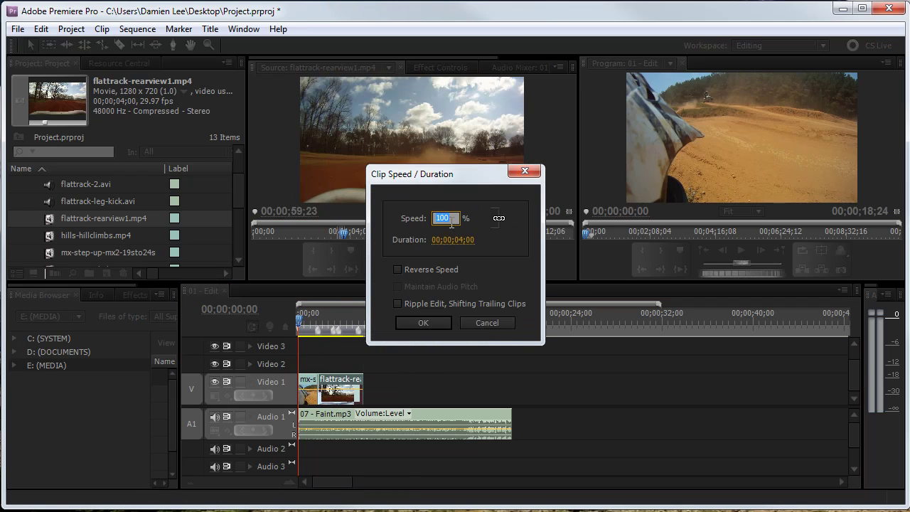
left_click(504, 323)
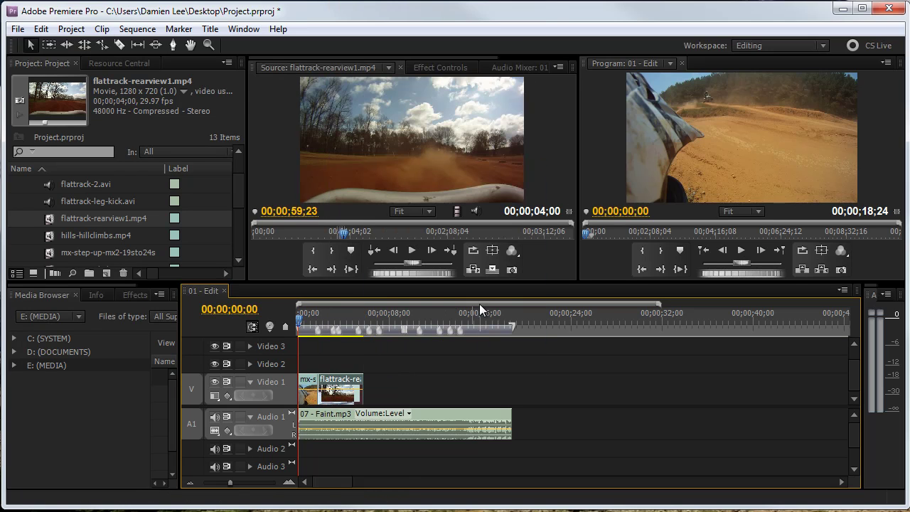
Step: Shorten the flattrack-rearview1.mp4 clip on Video 1 with the Rate Stretch tool so it ends at the second marker
left_click(103, 42)
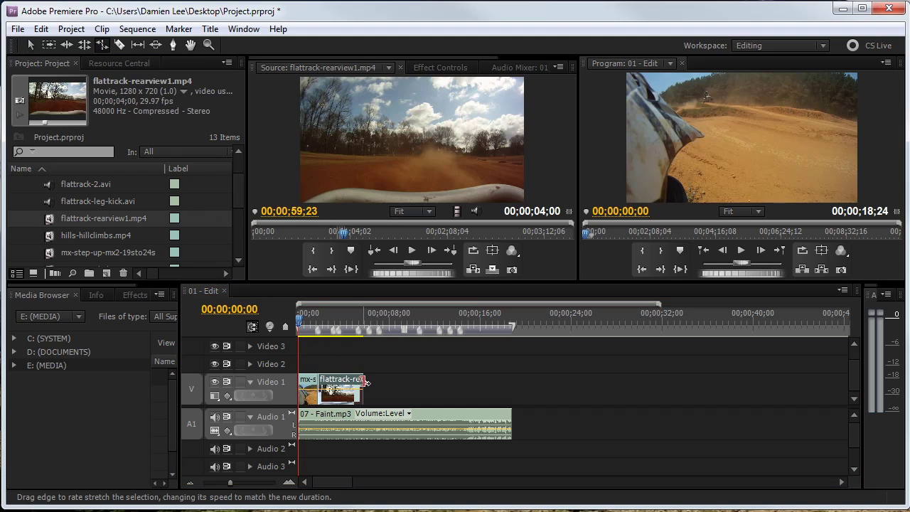
left_click_drag(365, 386, 334, 387)
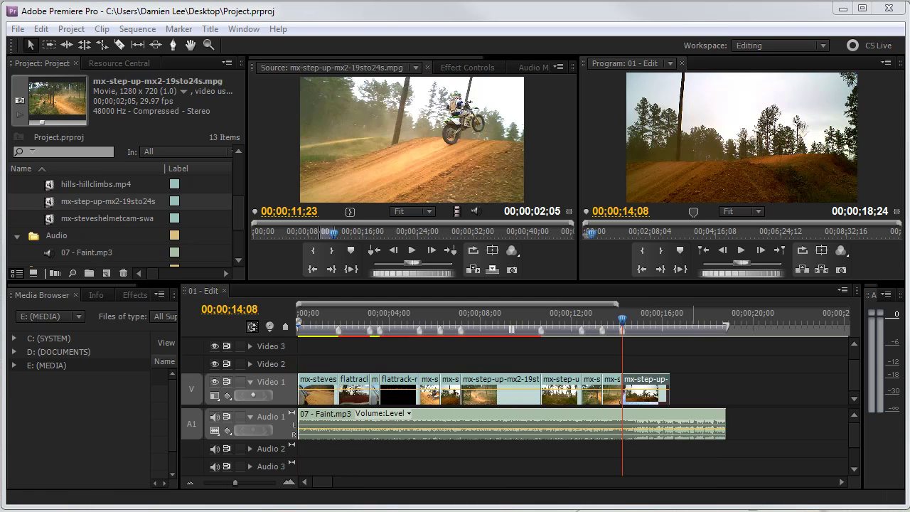
Step: Play the assembled 01 - Edit sequence from its start and return the playhead to the first cut on Video 1
left_click_drag(566, 313, 289, 320)
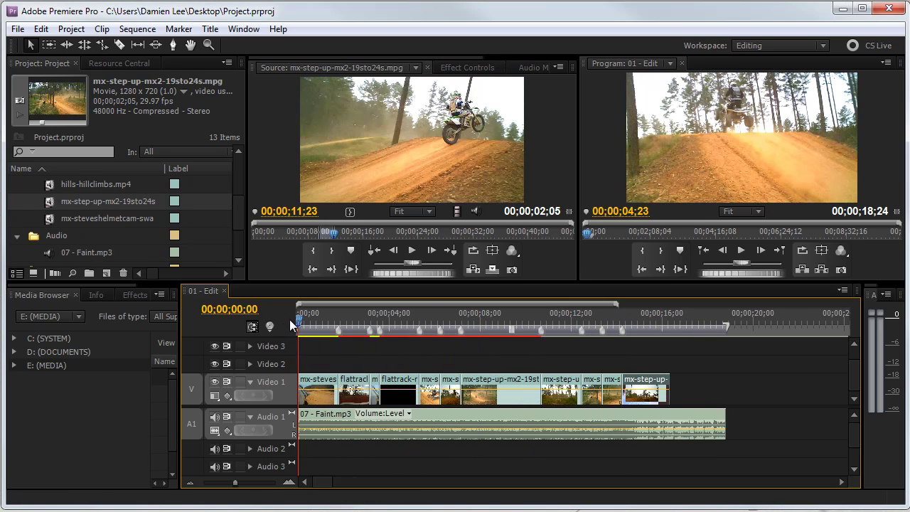
key("space")
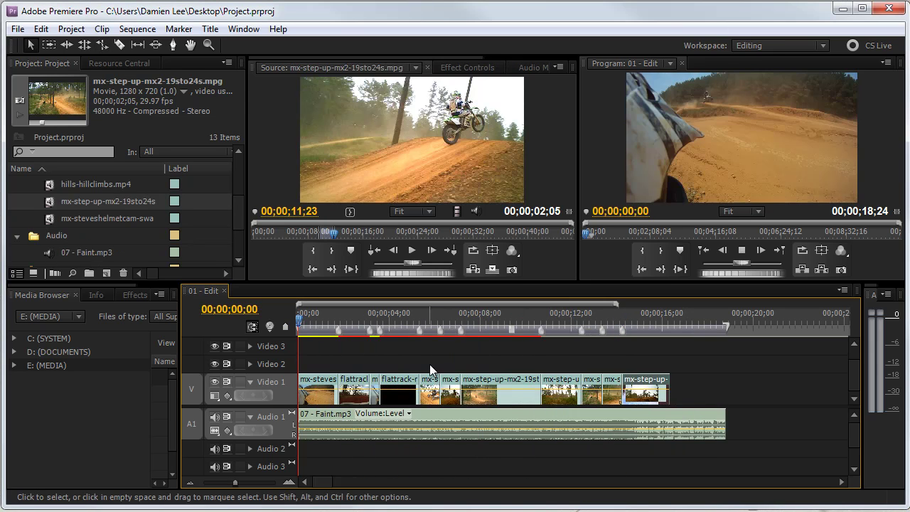
left_click_drag(526, 313, 340, 314)
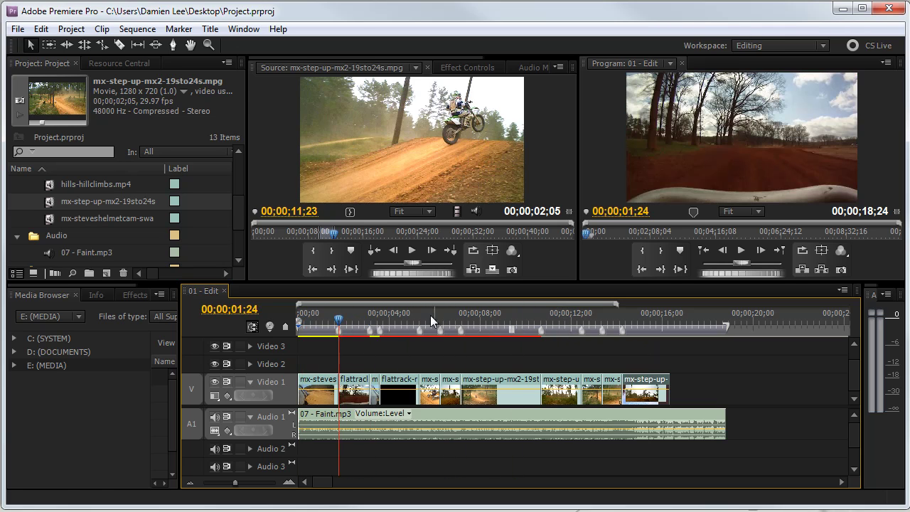
Step: Find Dip to Black among the Dissolve video transitions and set it as the default transition
left_click(138, 297)
left_click(15, 402)
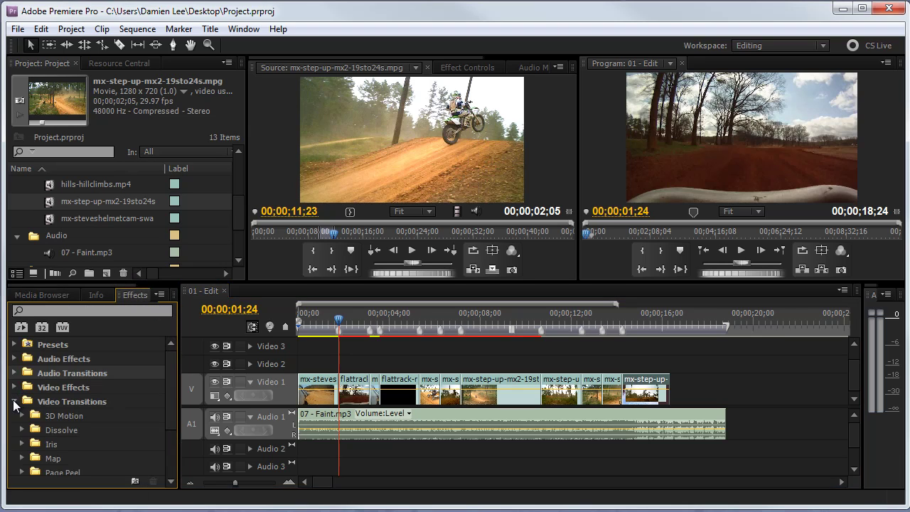
left_click_drag(177, 399, 171, 421)
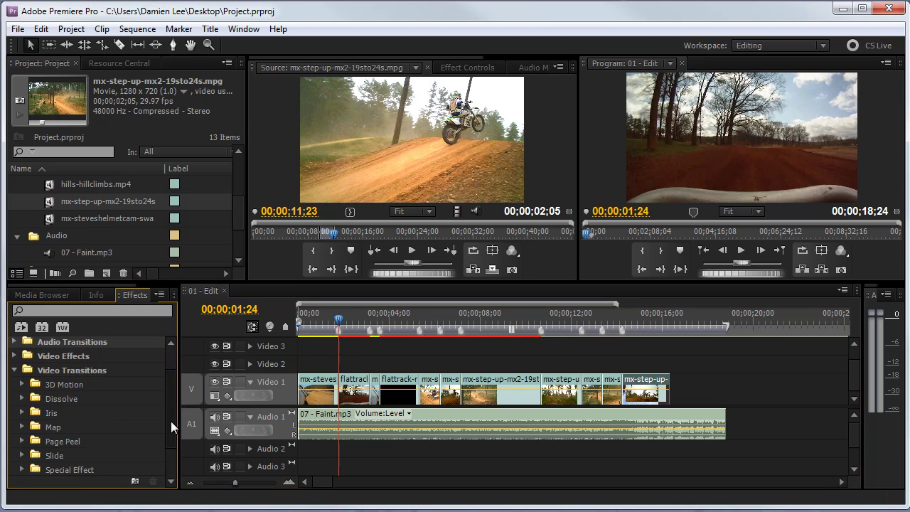
left_click(22, 413)
left_click(22, 413)
left_click(22, 399)
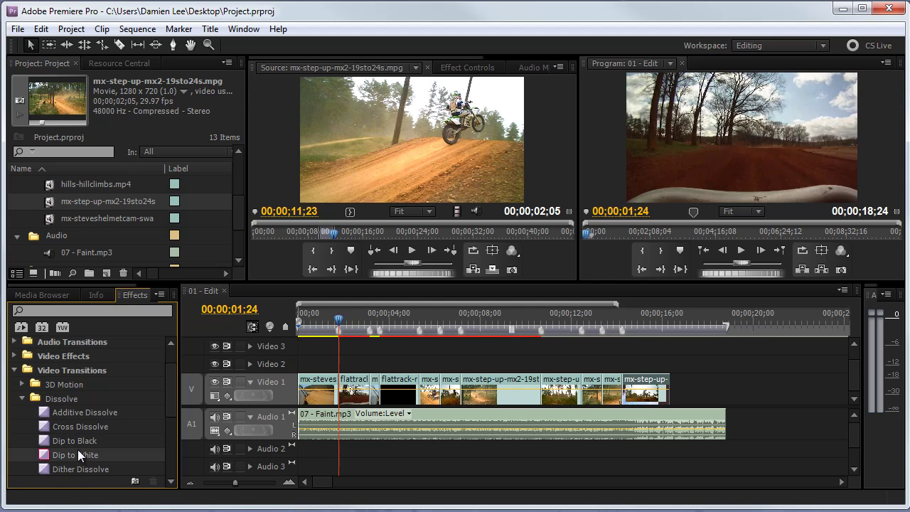
right_click(73, 441)
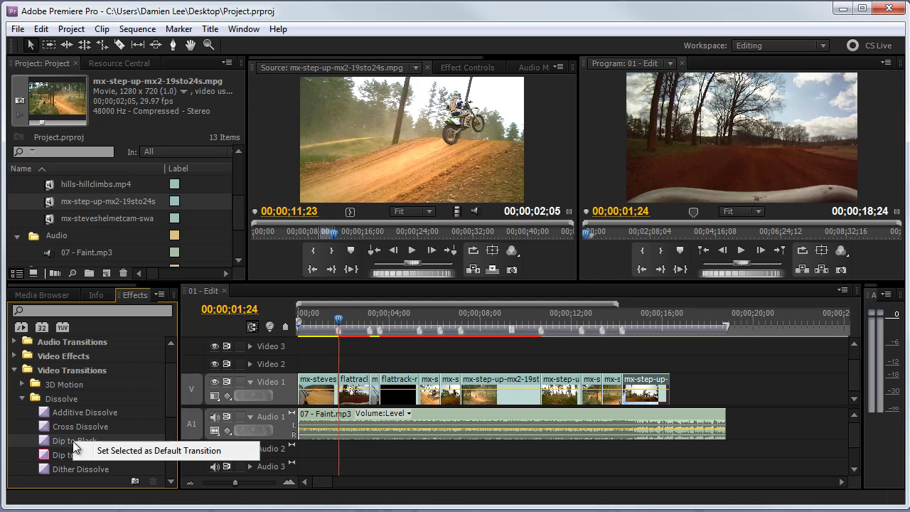
left_click(164, 450)
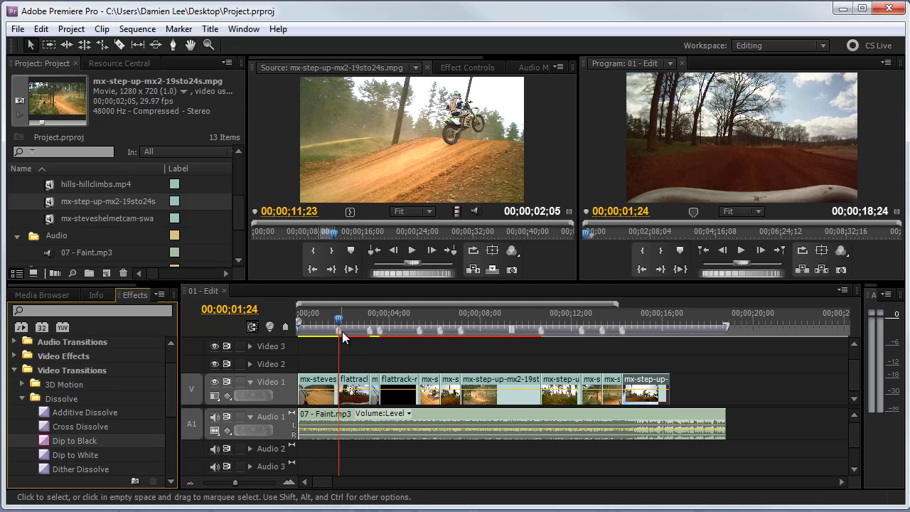
Step: Apply the default Dip to Black transition at the first Video 1 cut and at the cuts leading up to 00;00;07;04
left_click_drag(342, 331, 341, 331)
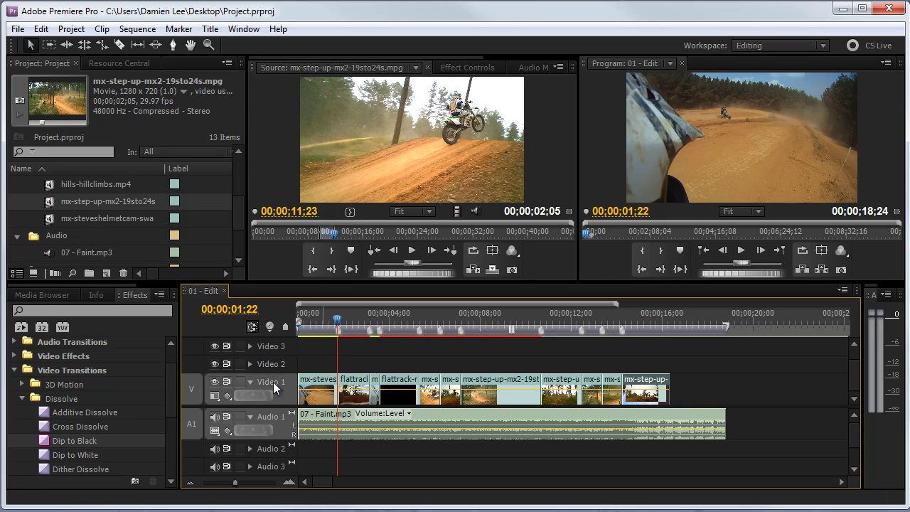
key("ctrl+d")
left_click_drag(371, 315, 339, 314)
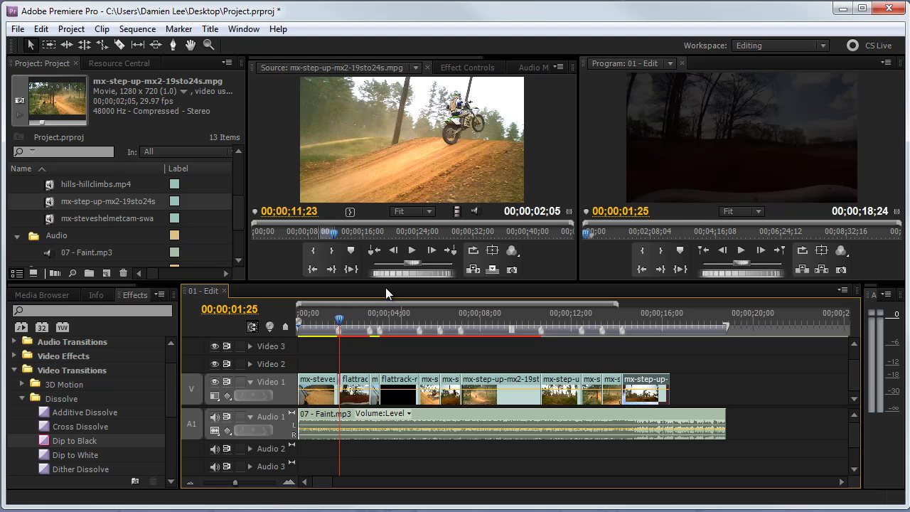
left_click_drag(389, 318, 461, 317)
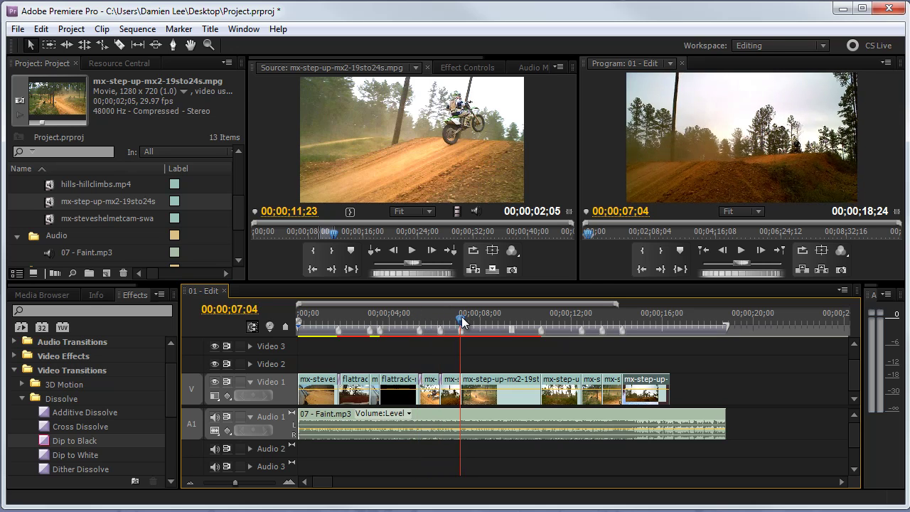
Step: Make Dip to White the default transition and apply it at the second and third Video 1 cuts and the cuts near 00;00;10;21 and 00;00;13;14
right_click(78, 454)
left_click(157, 463)
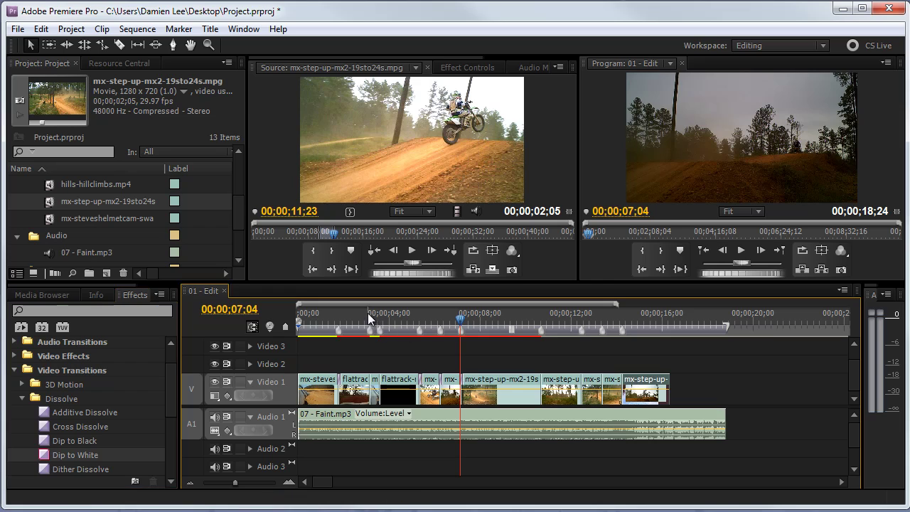
left_click_drag(368, 313, 543, 324)
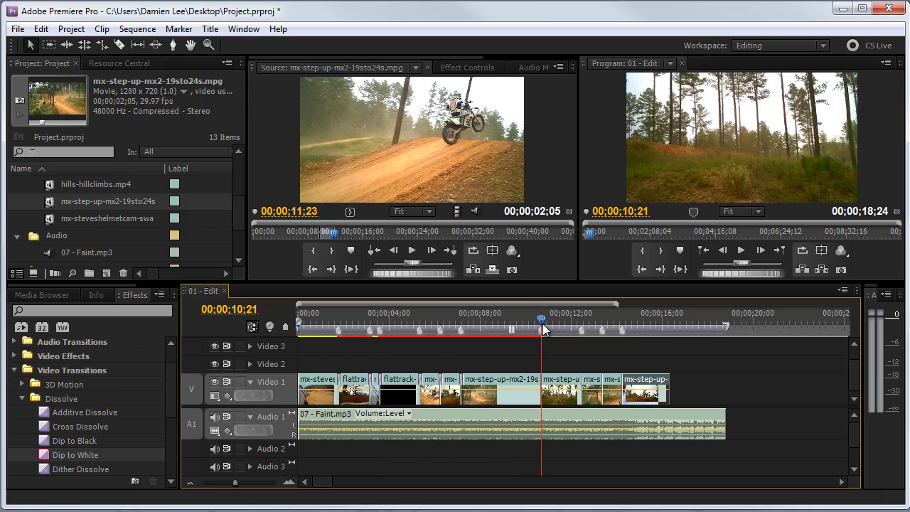
left_click(605, 319)
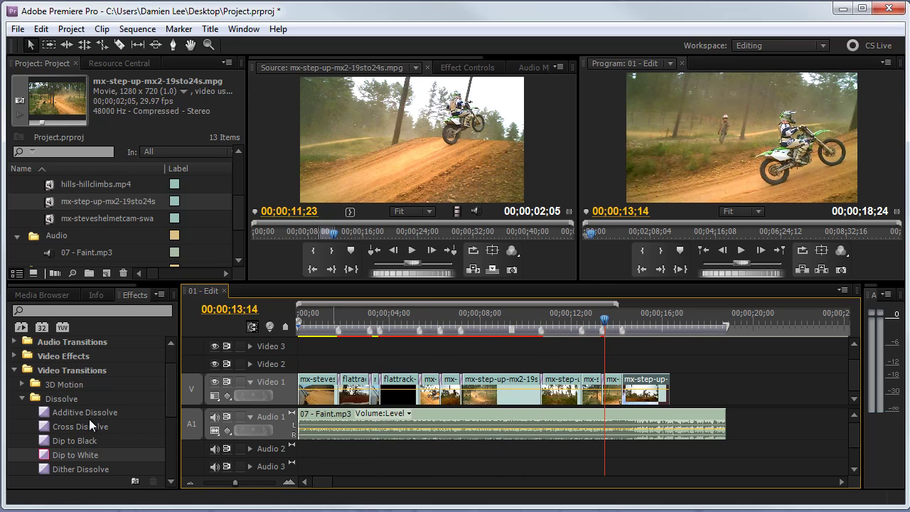
Step: Make Additive Dissolve the default transition and apply it at the cuts near 00;00;12;14 and 00;00;14;13 and at the sequence start
left_click(76, 413)
right_click(72, 413)
left_click(124, 423)
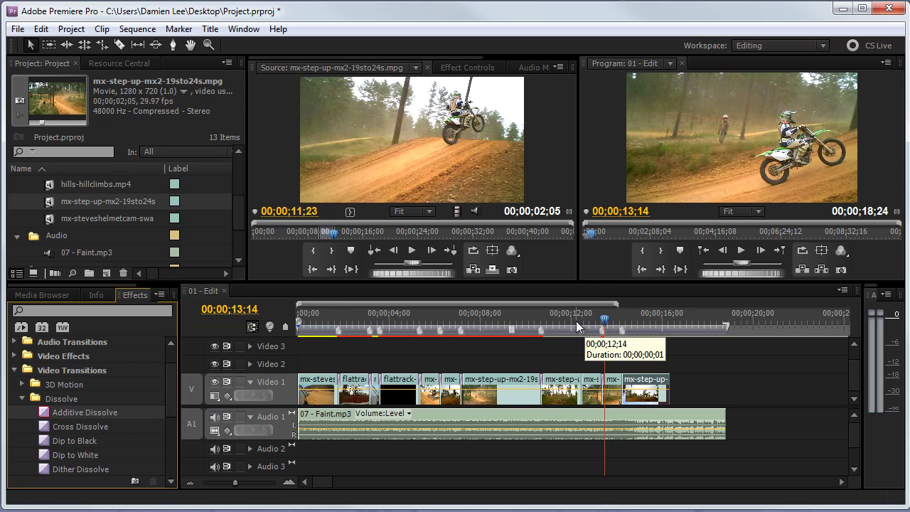
left_click(584, 313)
left_click(626, 320)
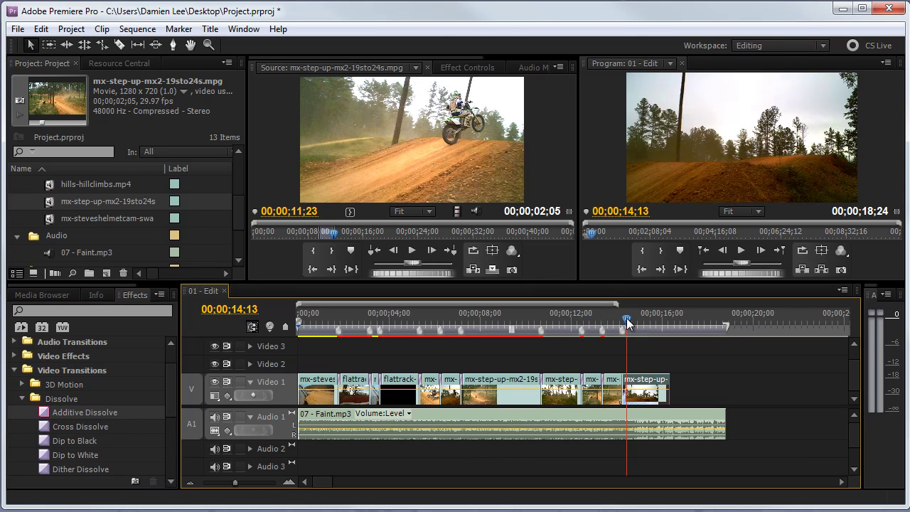
left_click_drag(626, 321, 266, 328)
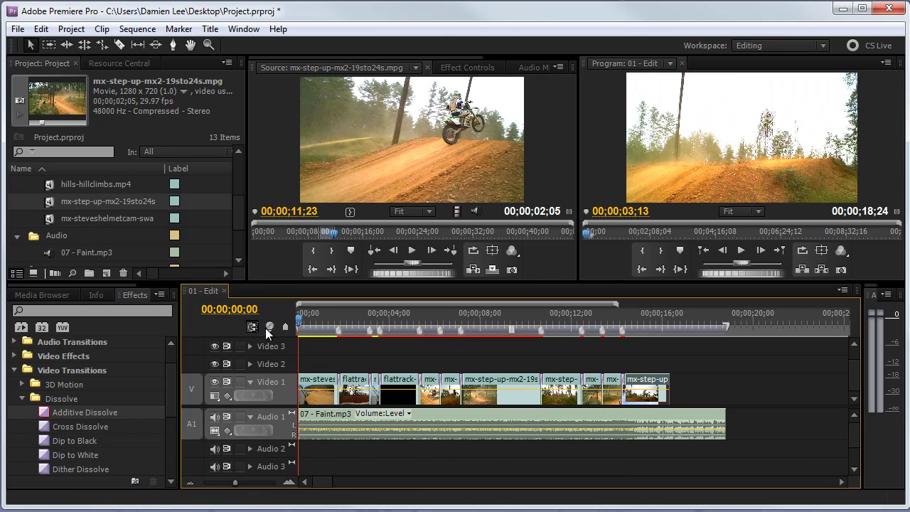
key("ctrl+d")
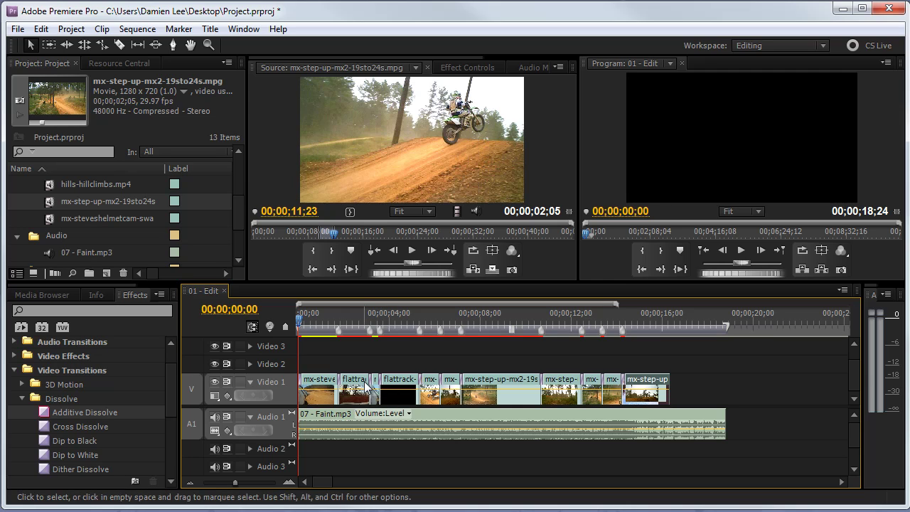
Step: Collapse the Dissolve and Video Transitions folders in the effects list
left_click_drag(412, 318, 400, 323)
left_click(22, 398)
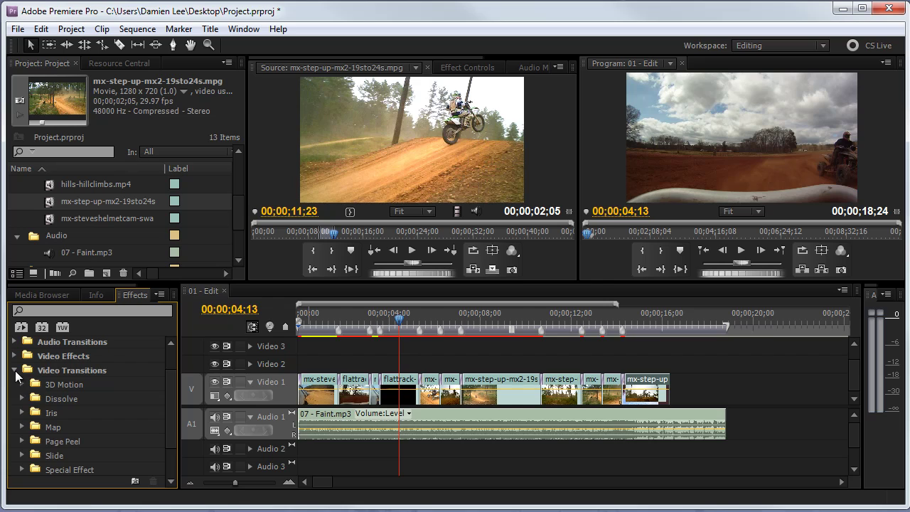
left_click(15, 370)
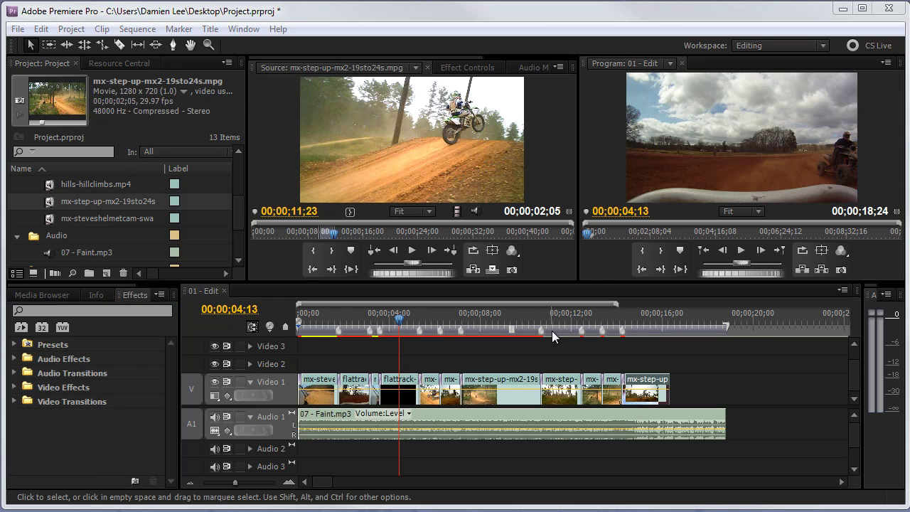
Step: Extend the end of the last mx-step-up-mx2-19to24s clip on Video 1 to just before the end of the music
left_click_drag(575, 316, 650, 319)
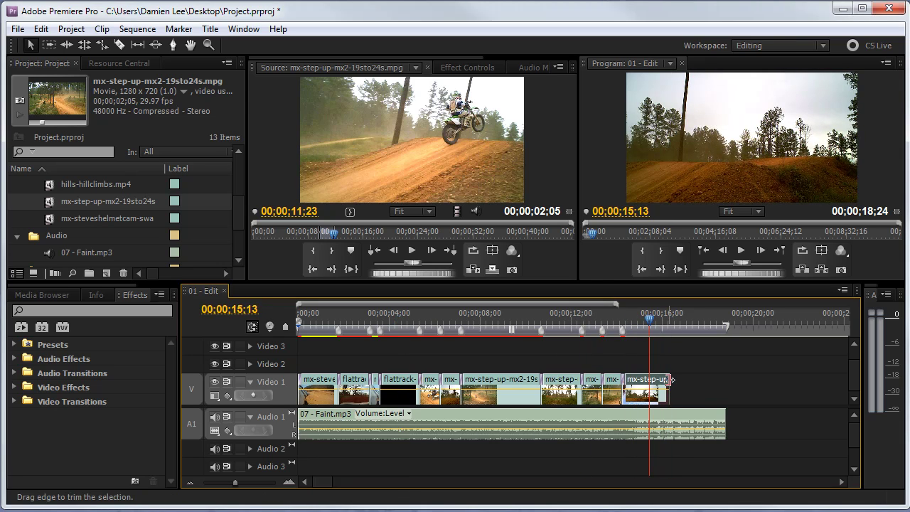
left_click_drag(670, 380, 713, 380)
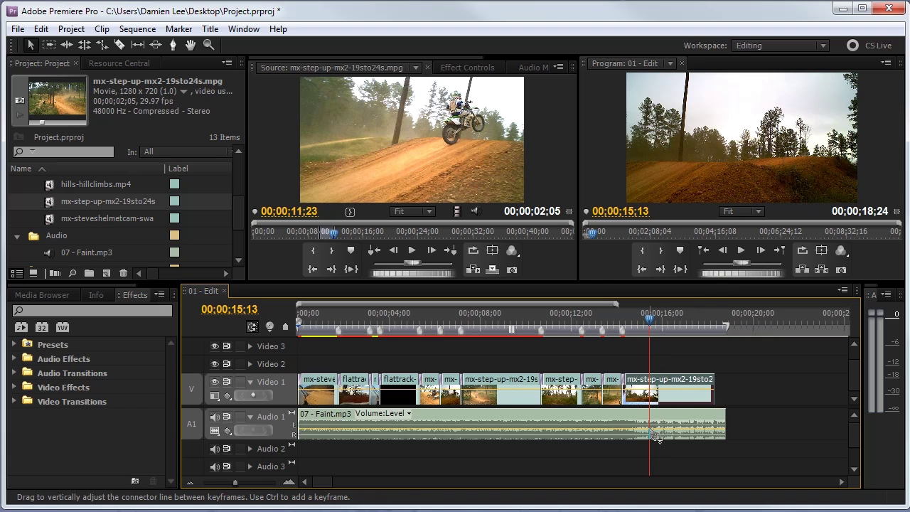
left_click(249, 416)
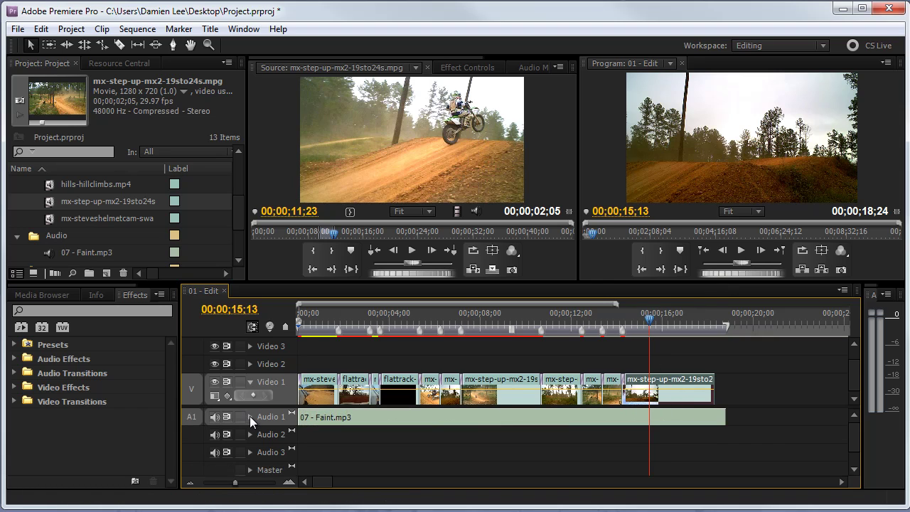
left_click(249, 416)
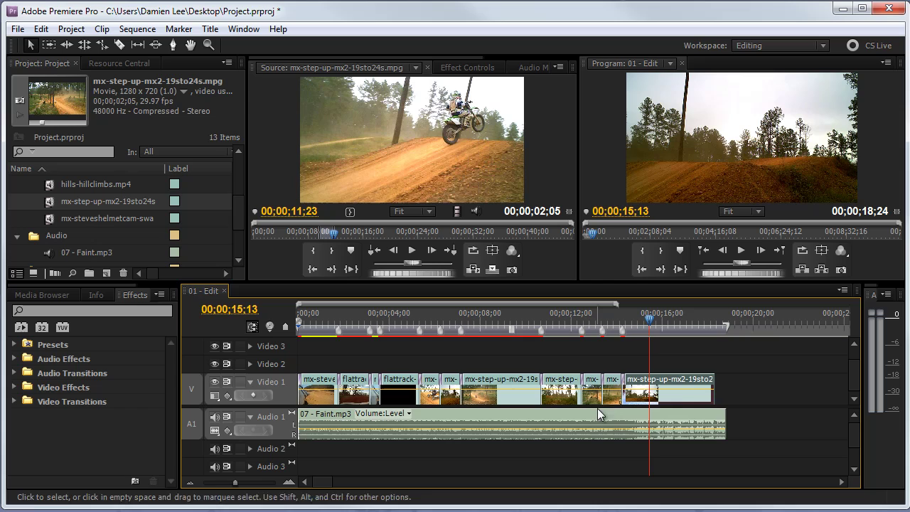
Step: Fade the last Video 1 clip to zero opacity at 00;00;18;00 and fade the music out from 00;00;15;09 to its end using keyframes
left_click(660, 389, "ctrl")
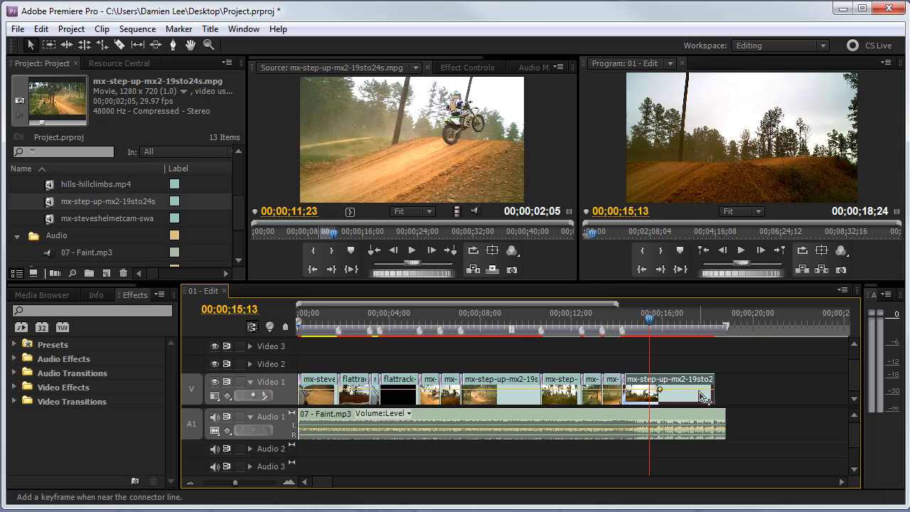
left_click(707, 390, "ctrl")
left_click_drag(704, 390, 708, 406)
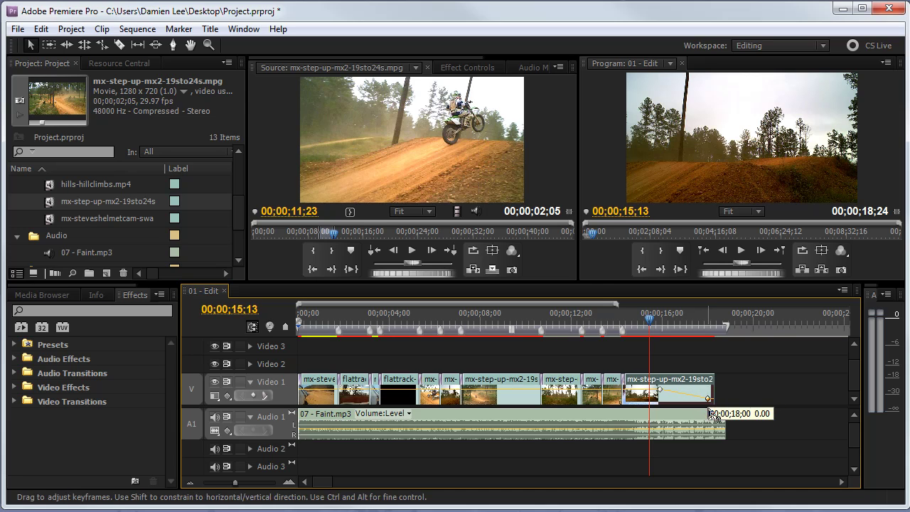
left_click(671, 323)
left_click_drag(671, 324, 684, 321)
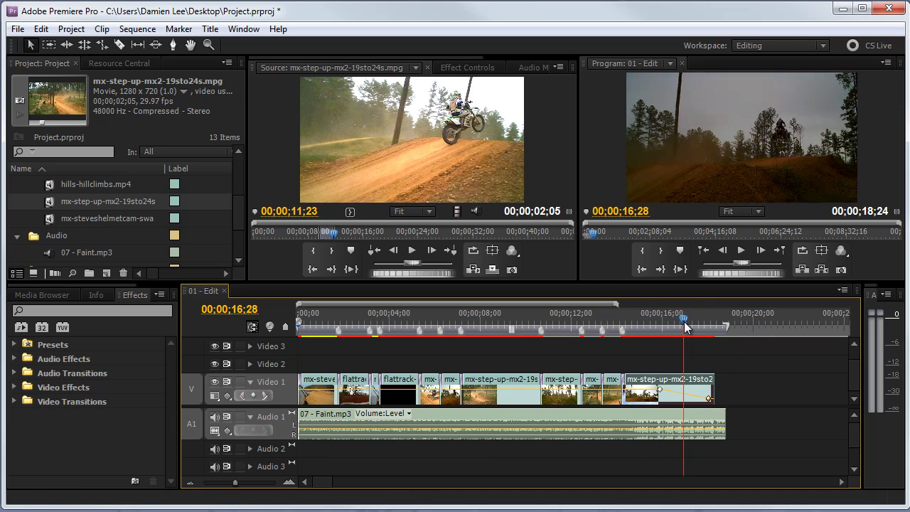
left_click(653, 430)
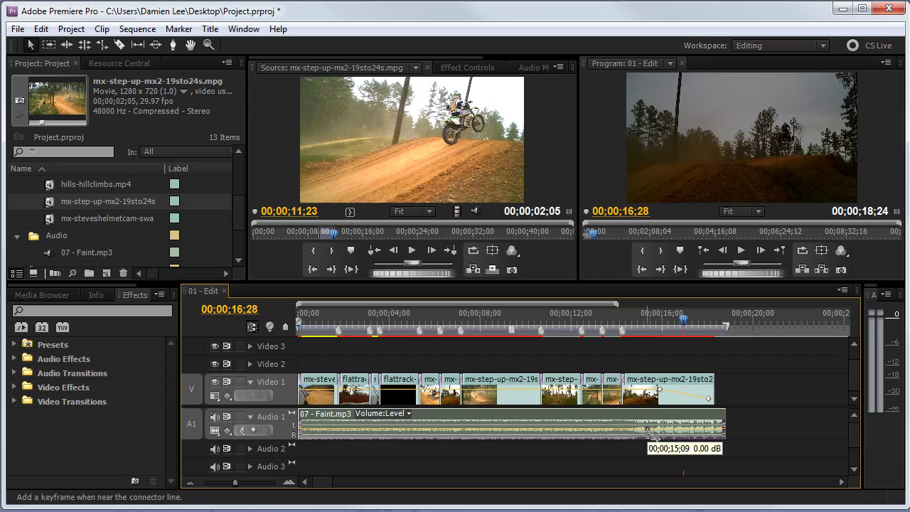
left_click(723, 431)
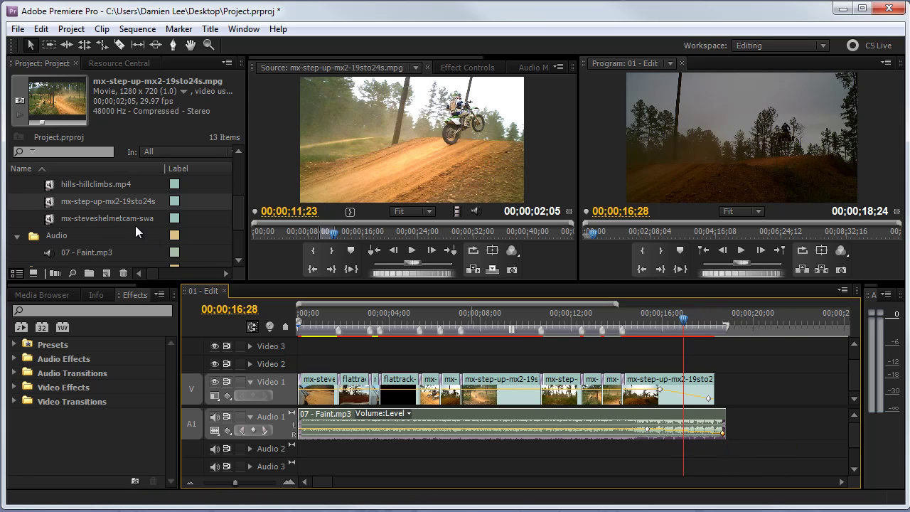
Step: Place mylogo.jpg on Video 2 so that it ends together with the music track
left_click(239, 242)
left_click(36, 252)
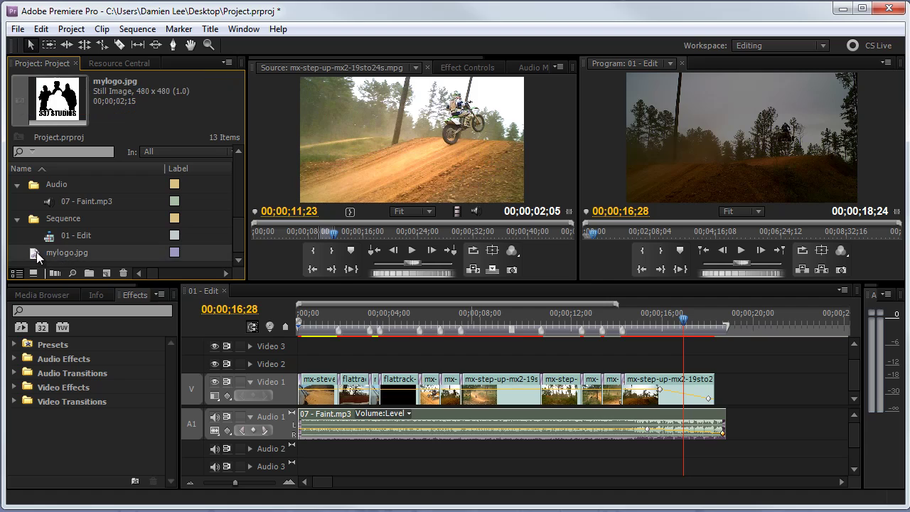
double_click(37, 252)
left_click_drag(390, 177, 725, 365)
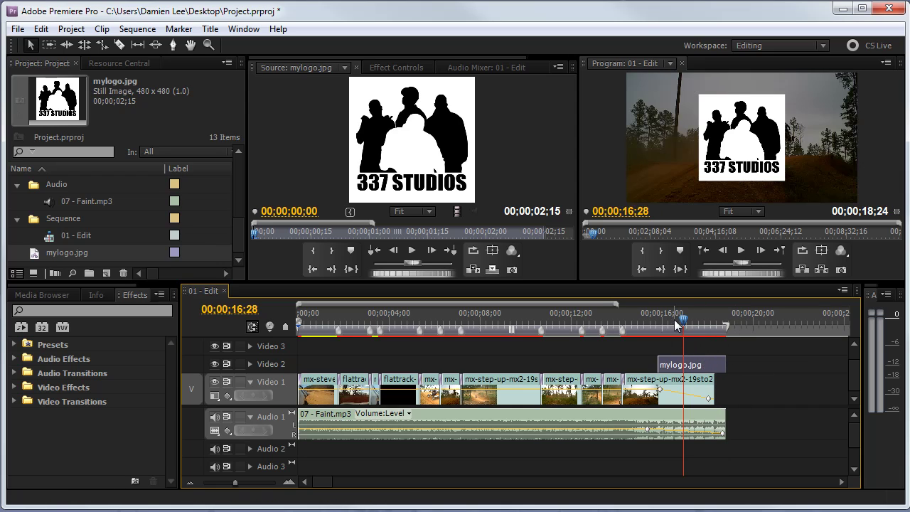
Step: Animate the logo clip's Scale with keyframes from 0 at 00;00;15;27 to 100 at 00;00;16;26
left_click(692, 381)
left_click(612, 385)
left_click(689, 366)
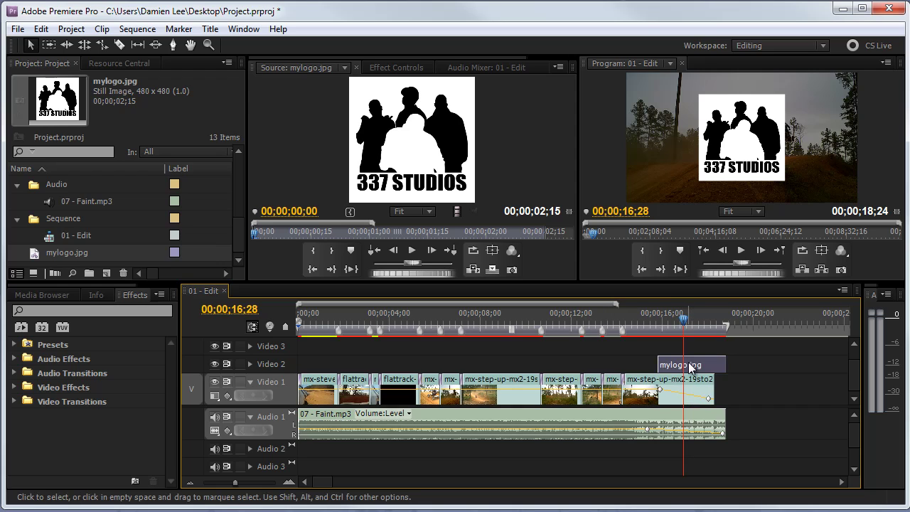
left_click(392, 63)
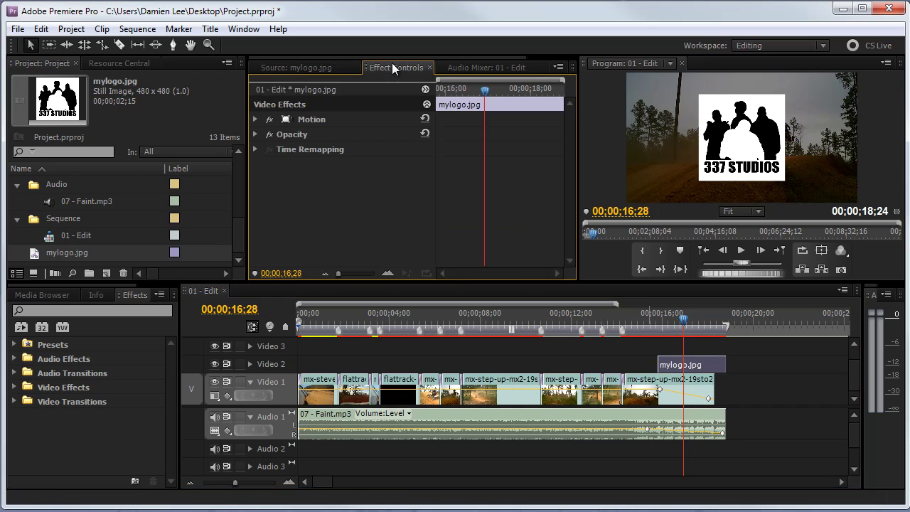
left_click(693, 366)
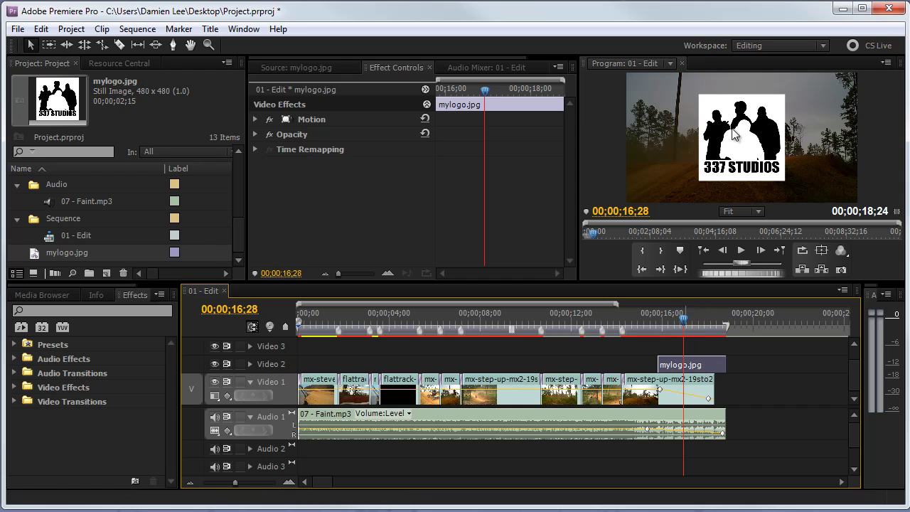
mouse_move(486, 95)
left_mouse_down()
mouse_move(437, 91)
mouse_move(549, 90)
mouse_move(436, 90)
mouse_move(482, 97)
left_mouse_up()
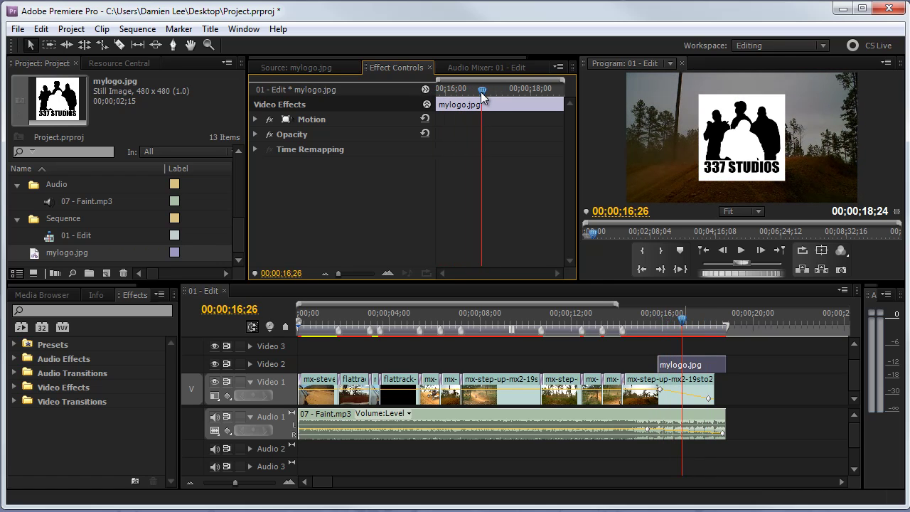
left_click(255, 119)
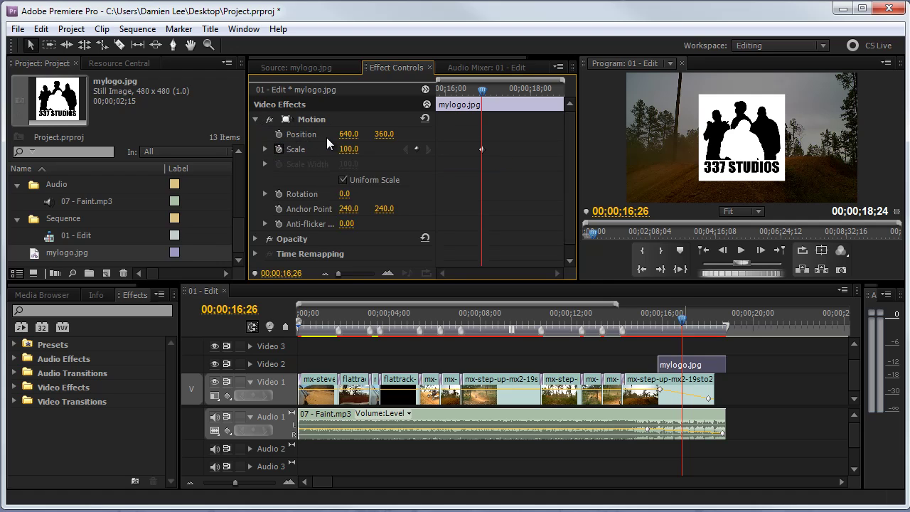
left_click_drag(482, 89, 440, 90)
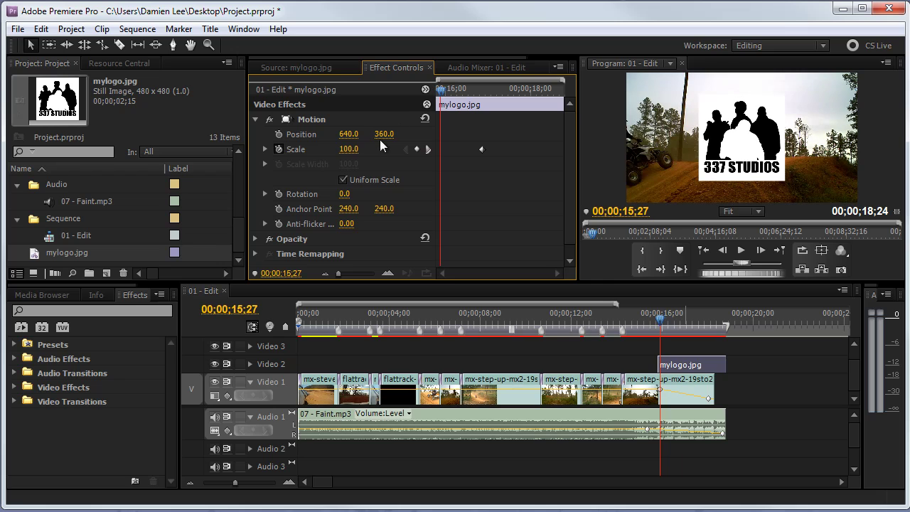
left_click(352, 149)
type("0")
key("Return")
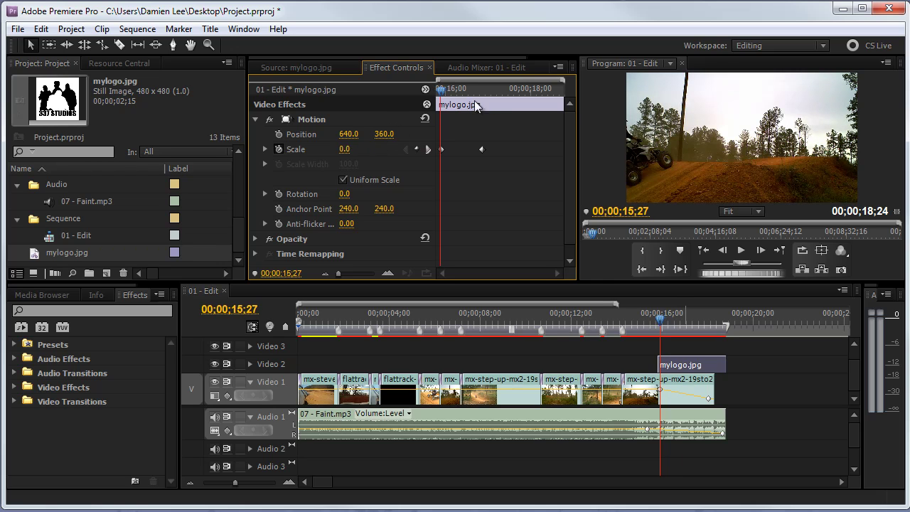
Step: Keyframe the logo's Rotation from -21° at 00;00;15;27 to 0° at 00;00;16;26
left_click_drag(436, 89, 481, 94)
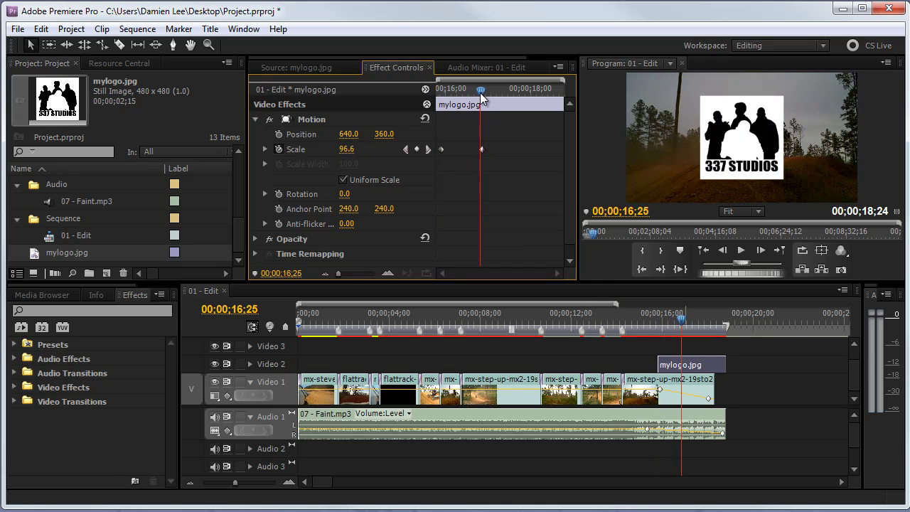
key("Right")
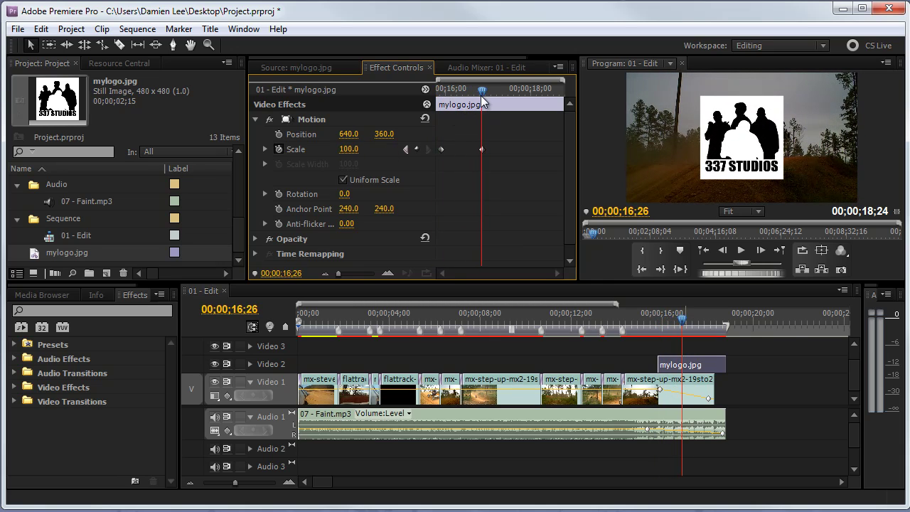
left_click(406, 149)
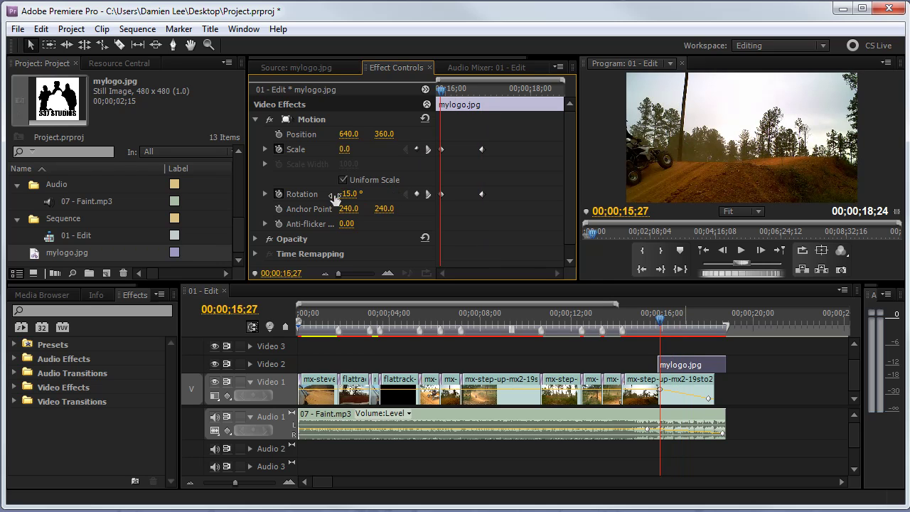
mouse_move(464, 93)
left_mouse_down()
mouse_move(443, 90)
mouse_move(506, 93)
mouse_move(447, 96)
mouse_move(481, 93)
left_mouse_up()
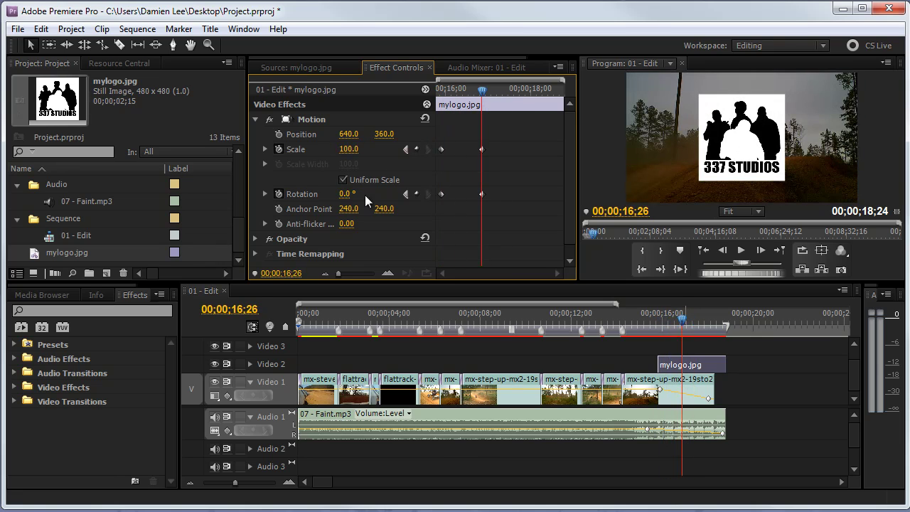
Step: Keyframe the logo's Opacity from 0% at 00;00;15;27 to 100% at a keyframe somewhat before the final Scale keyframe
left_click(256, 239)
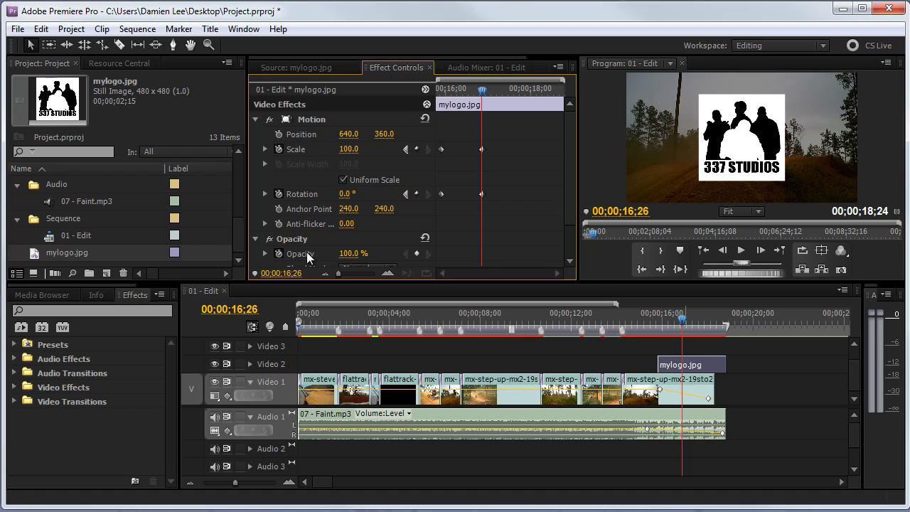
scroll(555, 199, "down", 2)
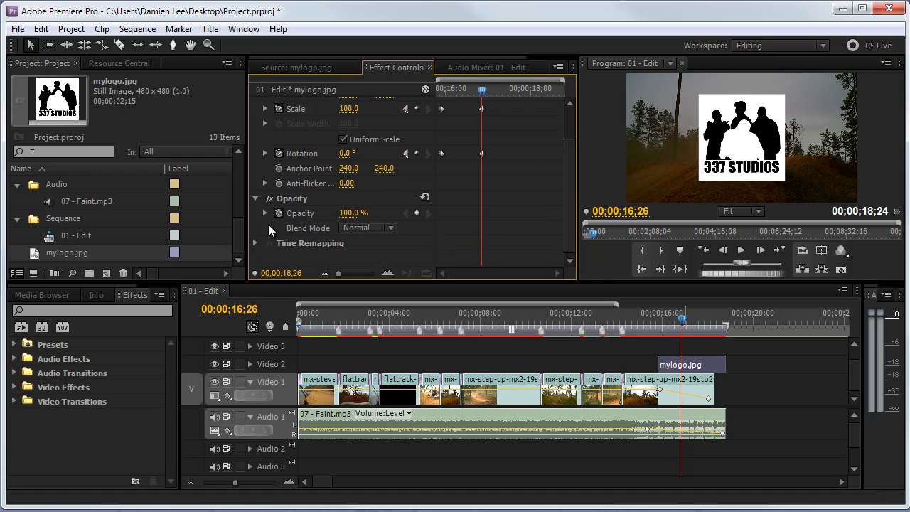
left_click(279, 214)
left_click(439, 92)
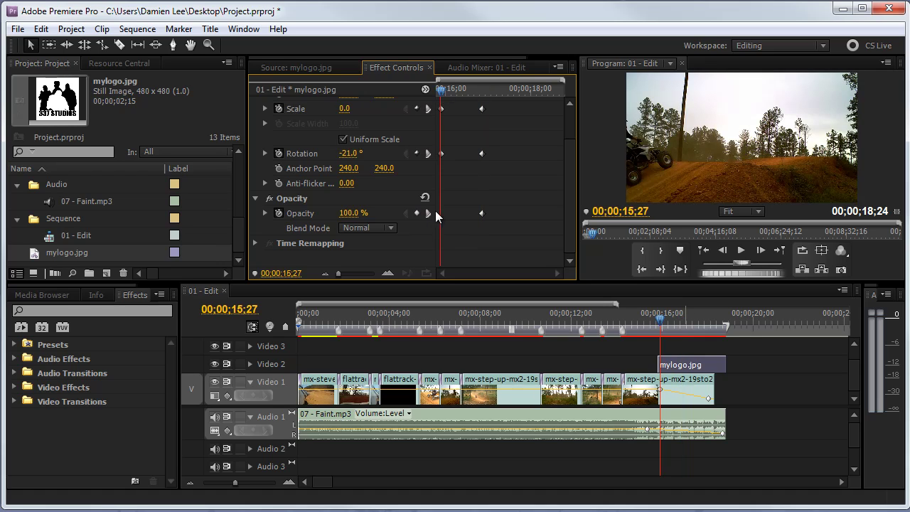
left_click_drag(482, 214, 466, 214)
left_click(355, 214)
type("0")
key("Return")
mouse_move(442, 91)
left_mouse_down()
mouse_move(483, 93)
mouse_move(445, 102)
left_mouse_up()
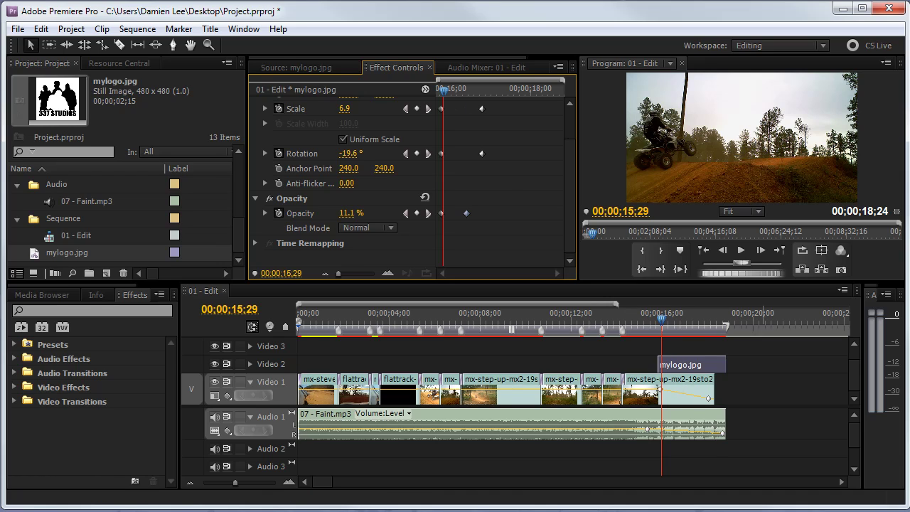
Step: Find the Black & White video effect and apply it to the mx-step-up-mx2-19to24s clip at 00;00;08;18 on Video 1
left_click(494, 318)
left_click(483, 400)
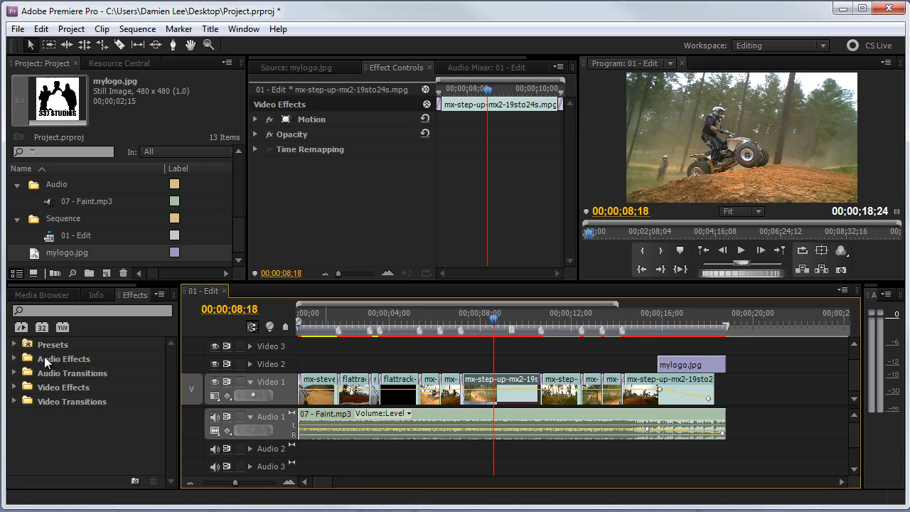
left_click(15, 386)
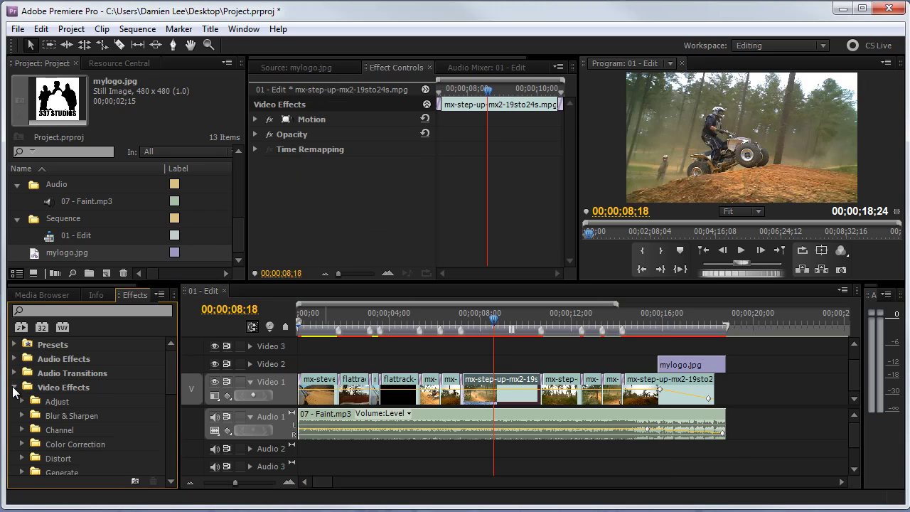
left_click(64, 310)
type("black")
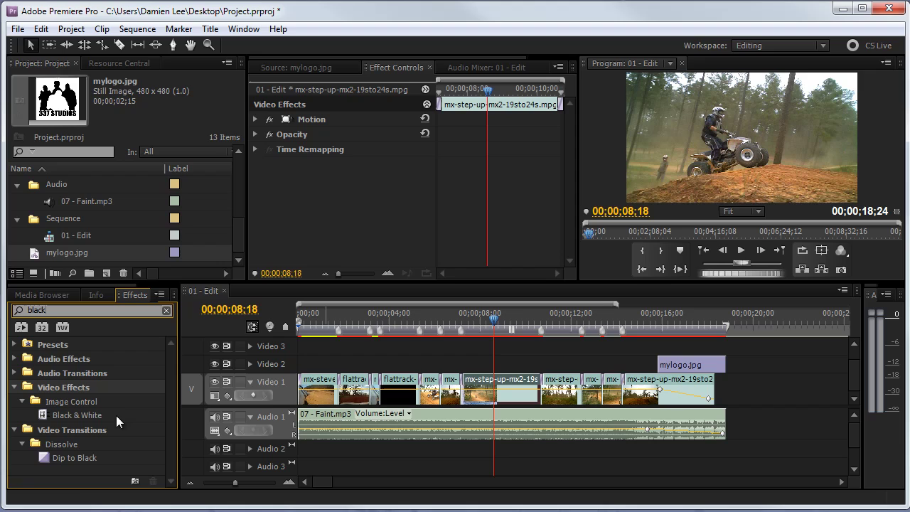
left_click_drag(77, 415, 498, 406)
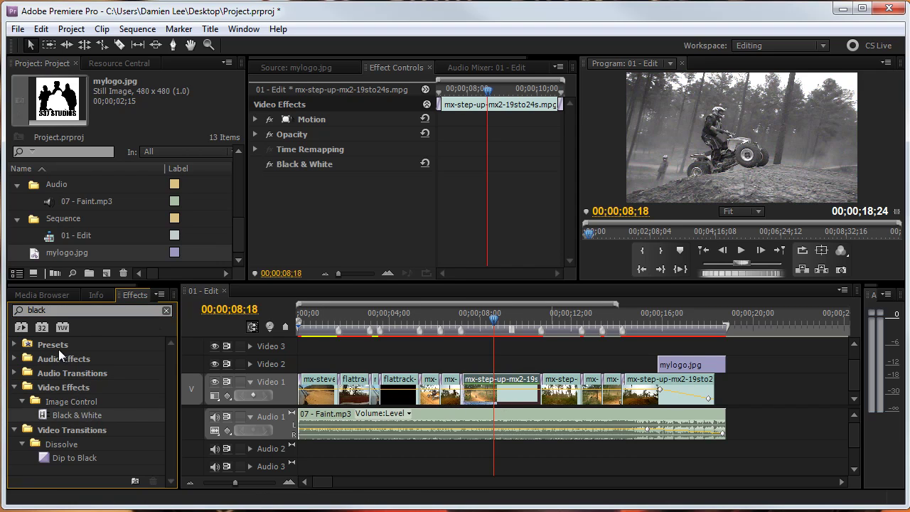
Step: Search the effects for "dis", try MisFire Displacement on the flattrack-rearview1.mp4 clip at 00;00;04;15, undo it, and apply Turbulent Displace instead
left_click(401, 318)
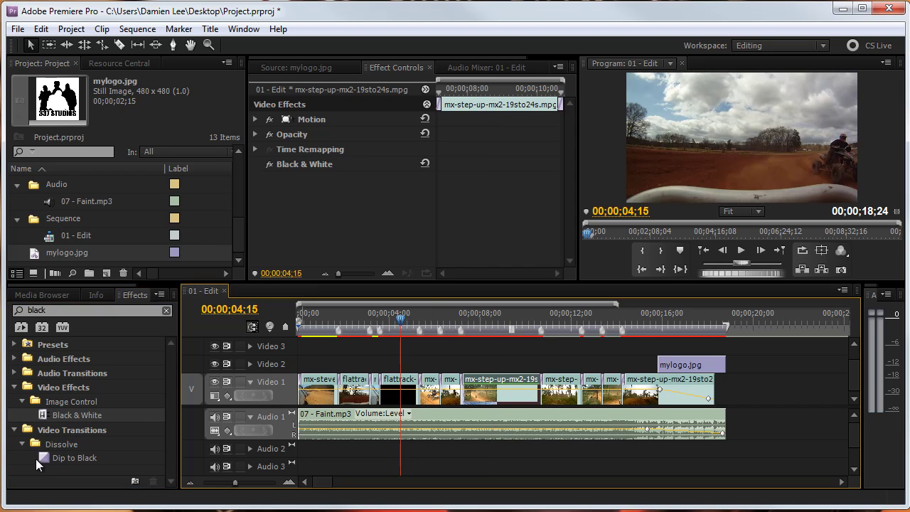
left_click(67, 313)
key("BackSpace")
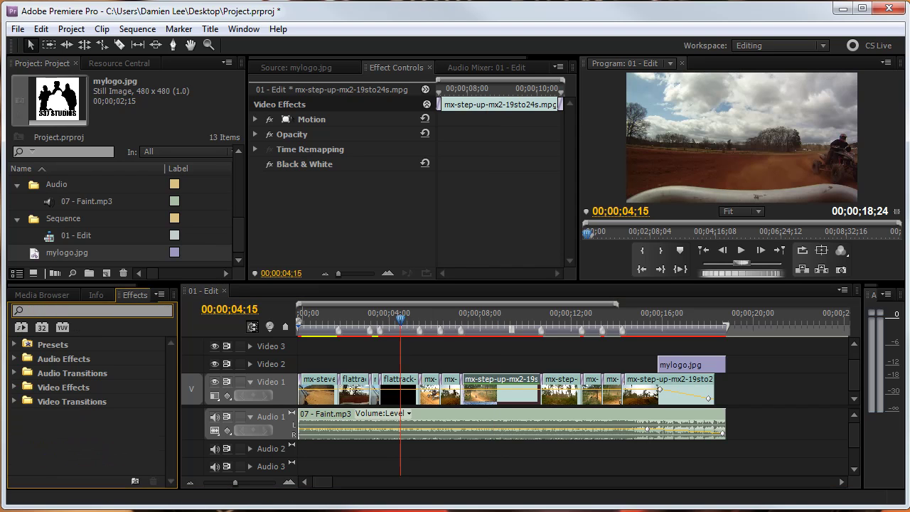
type("dis")
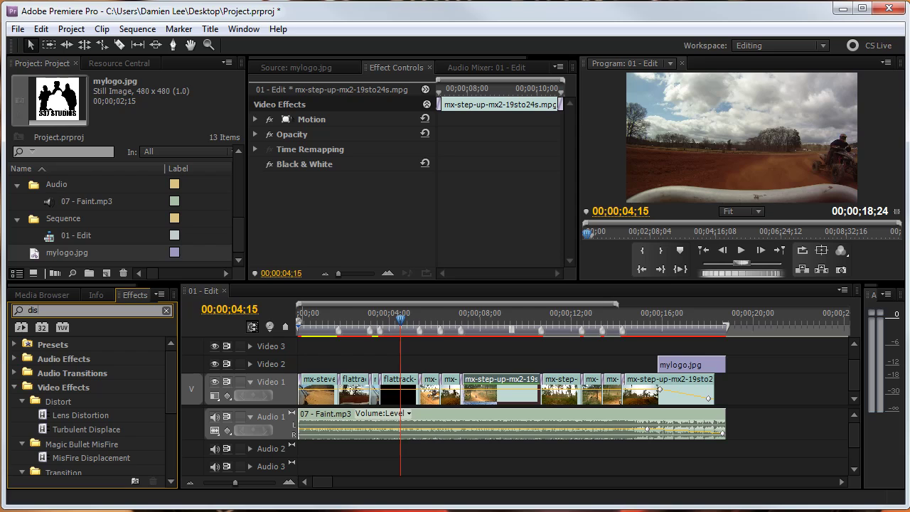
left_click_drag(89, 456, 405, 400)
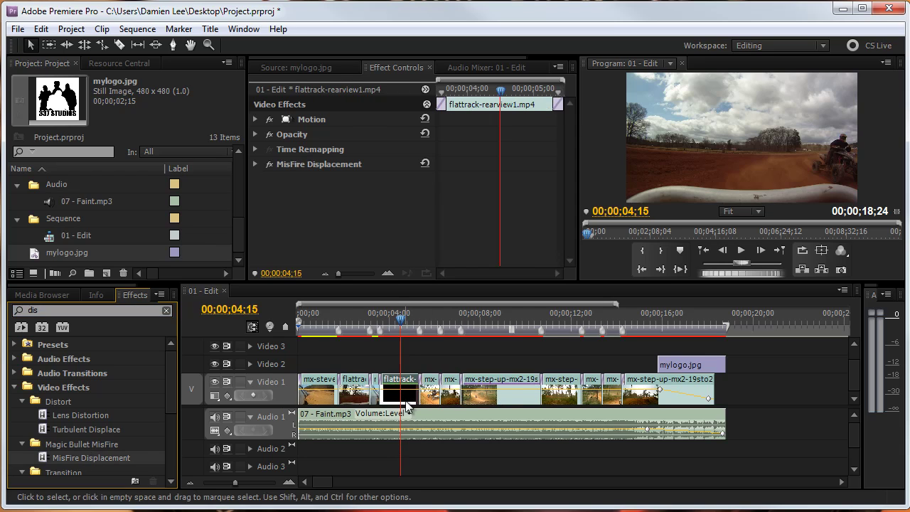
key("ctrl+z")
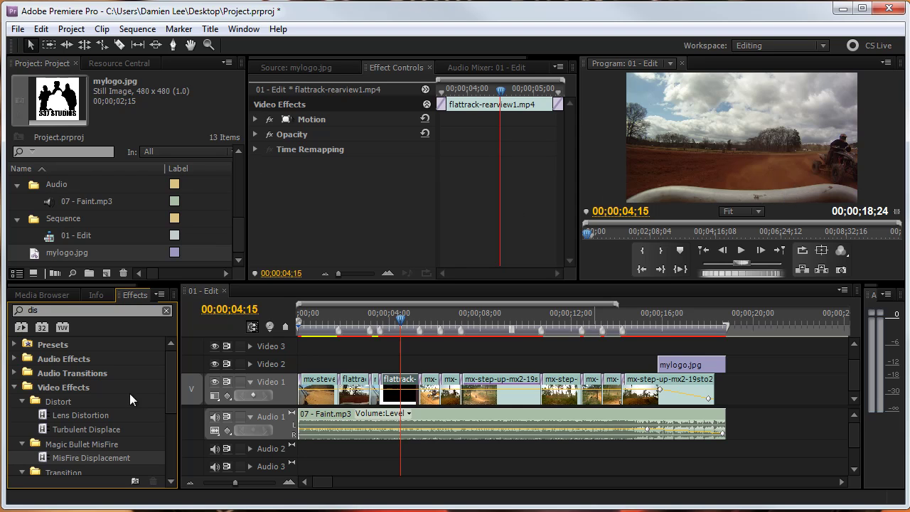
left_click_drag(80, 434, 406, 393)
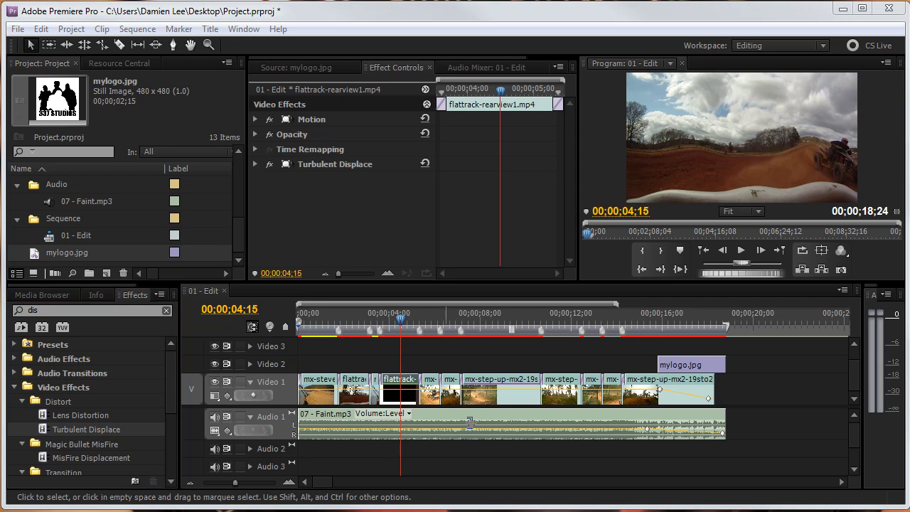
mouse_move(465, 312)
left_mouse_down()
mouse_move(493, 317)
mouse_move(448, 317)
mouse_move(481, 322)
left_mouse_up()
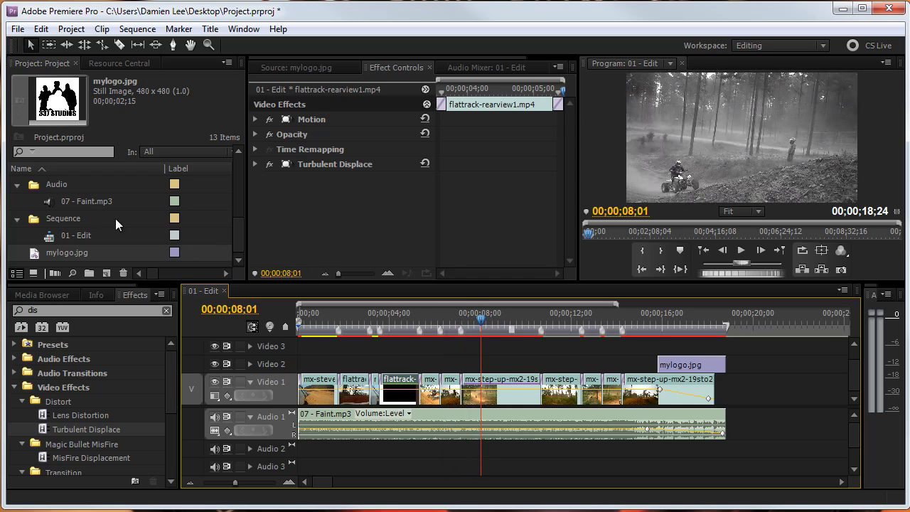
Step: Open hills-hillclimbs.mp4 in the Source monitor and mark an excerpt from about 00;00;51 to 00;00;57;30
scroll(224, 178, "up", 3)
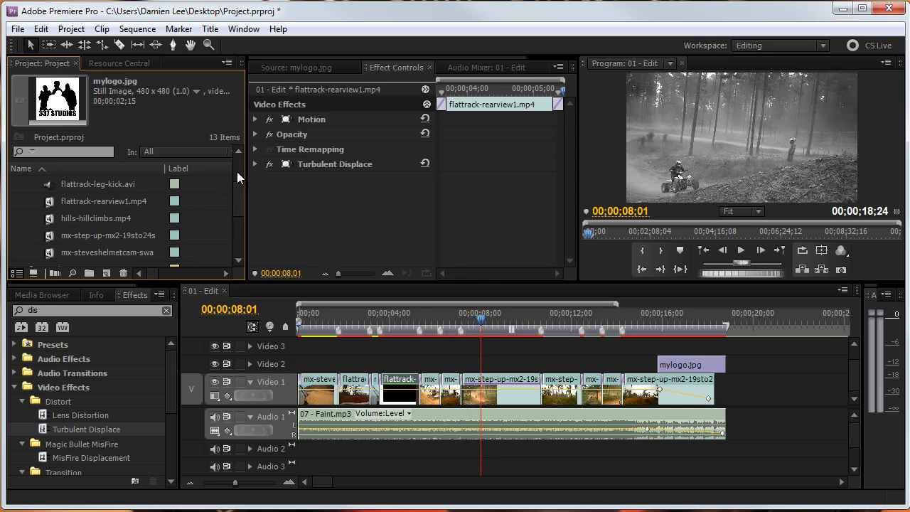
double_click(50, 218)
left_click(376, 236)
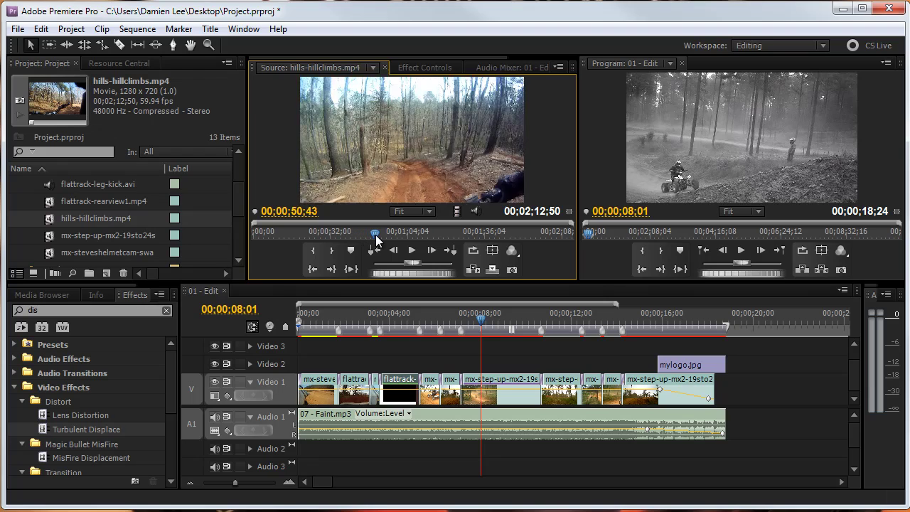
left_click_drag(376, 239, 377, 237)
key("i")
key("space")
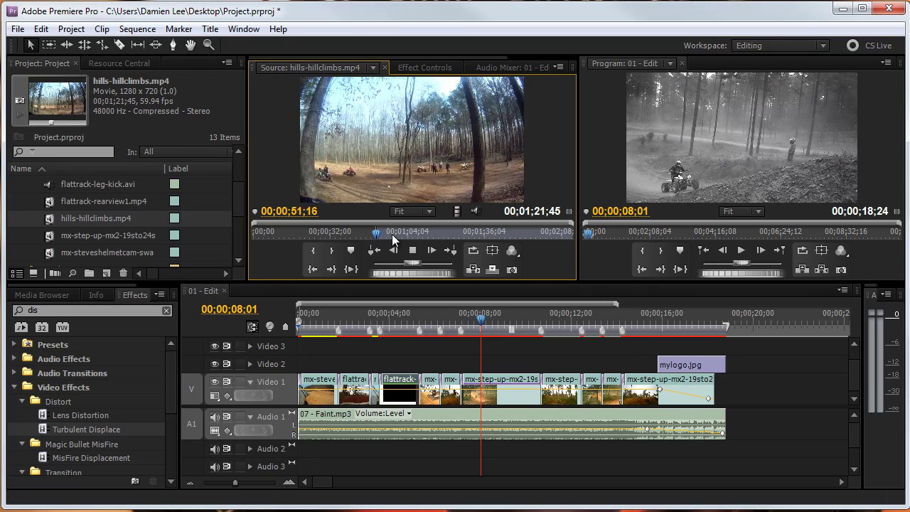
key("o")
key("space")
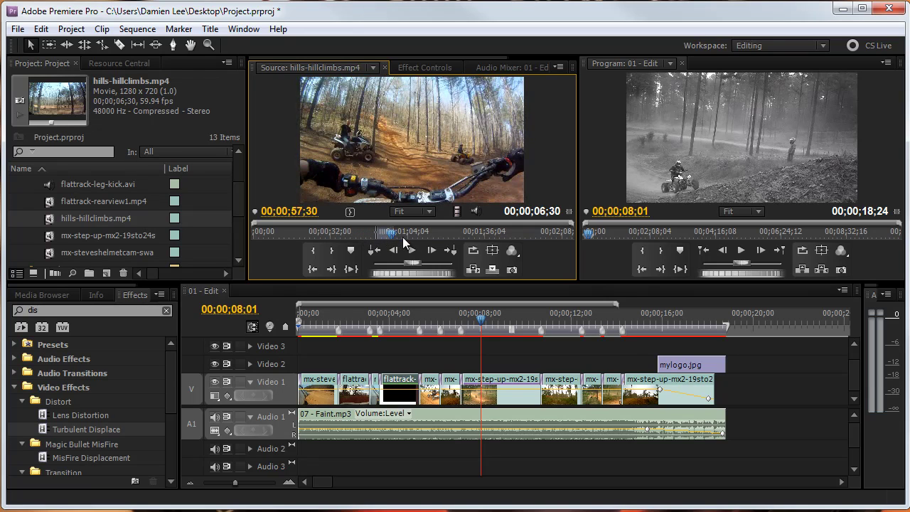
Step: Place the video-only hills-hillclimbs.mp4 excerpt on Video 2, starting just before 00;00;08;01, and shorten it from its end
left_click_drag(457, 212, 477, 371)
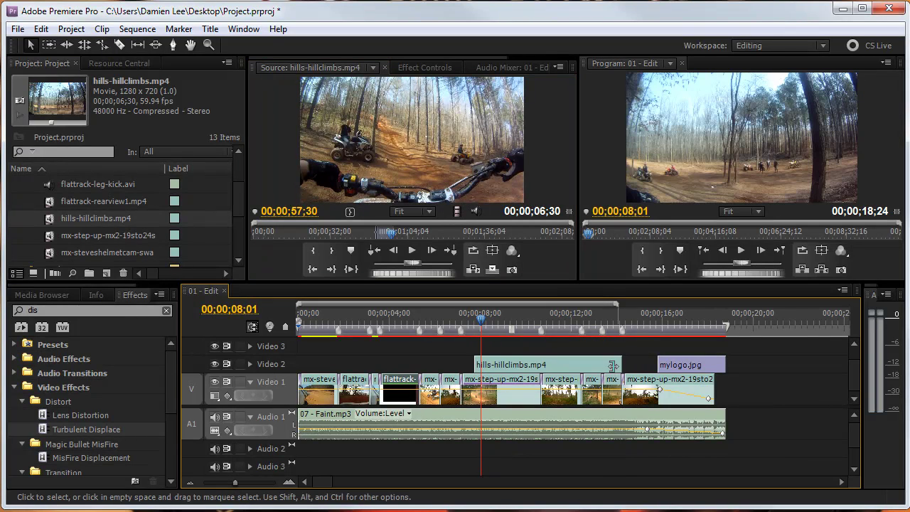
left_click(485, 316)
left_click(640, 169)
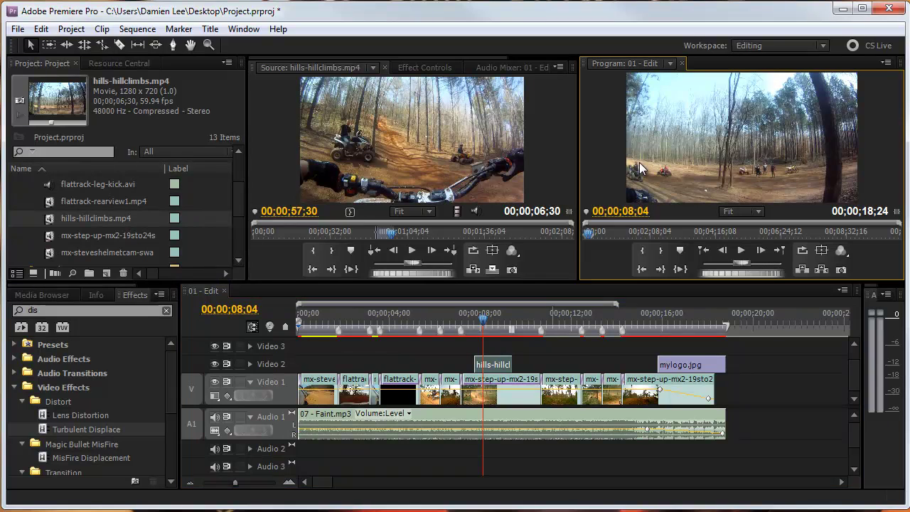
Step: Try hills-hillclimbs.mp4 as a picture-in-picture at 43% Scale, repositioned within the frame, and delete the clip from Video 2
left_click(628, 161)
left_click(419, 67)
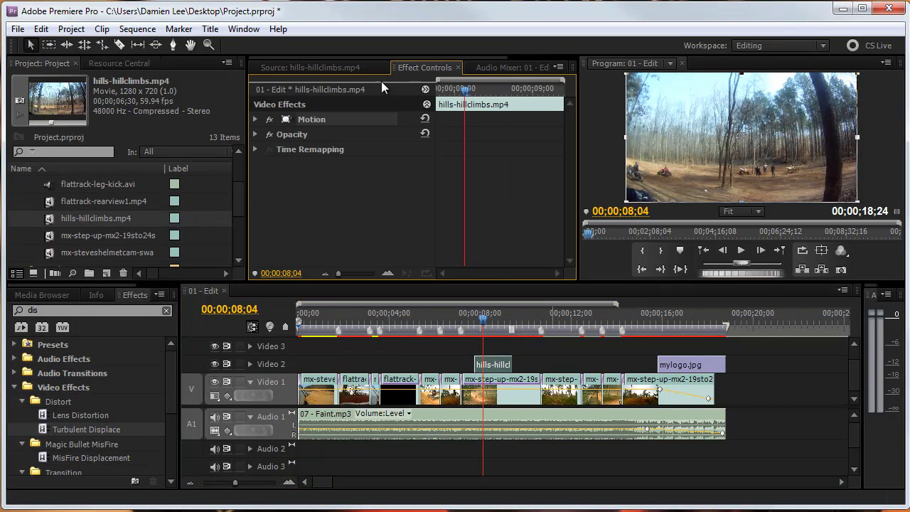
left_click(254, 120)
left_click_drag(348, 156, 306, 156)
left_click_drag(743, 137, 799, 106)
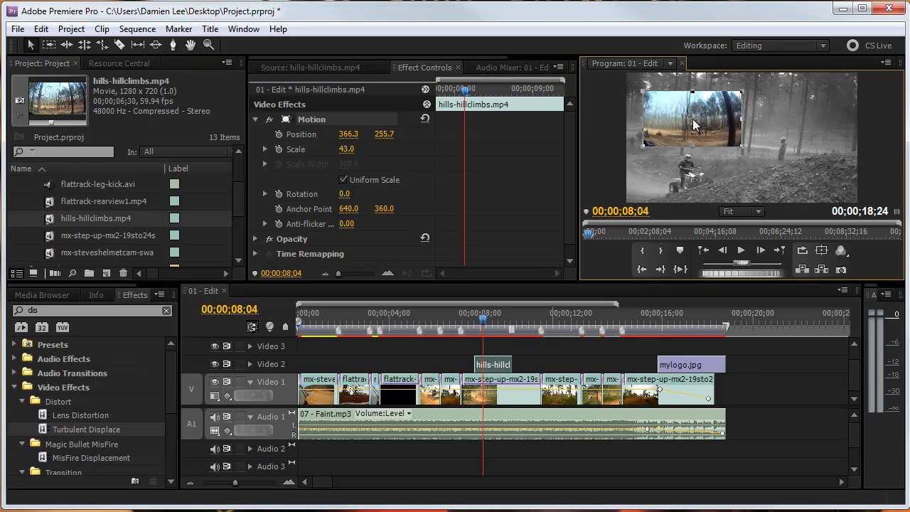
key("Delete")
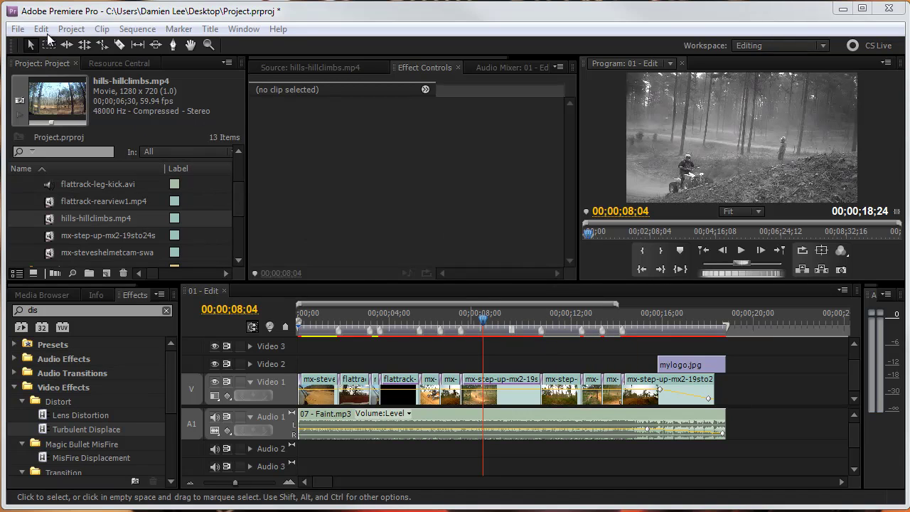
Step: Open the media Export Settings for the 01 - Edit sequence and choose QuickTime as the format
left_click(17, 28)
mouse_move(69, 346)
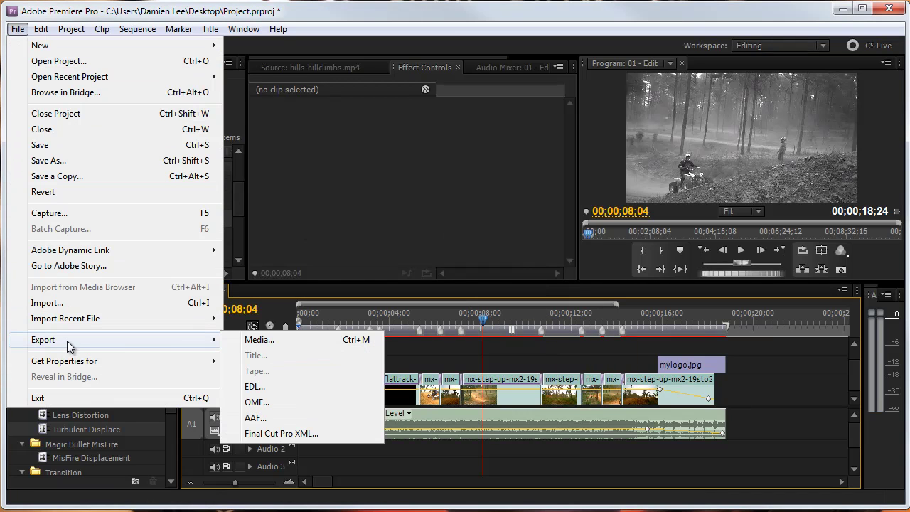
left_click(278, 339)
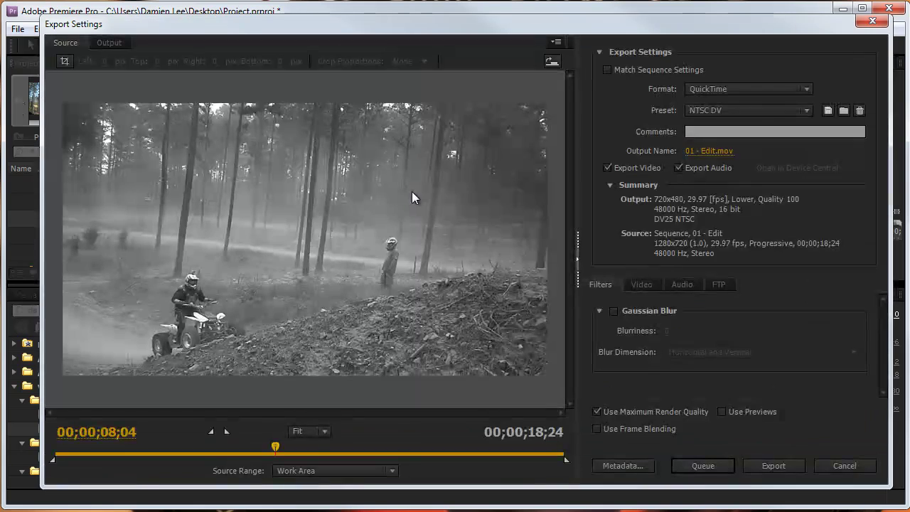
left_click(771, 90)
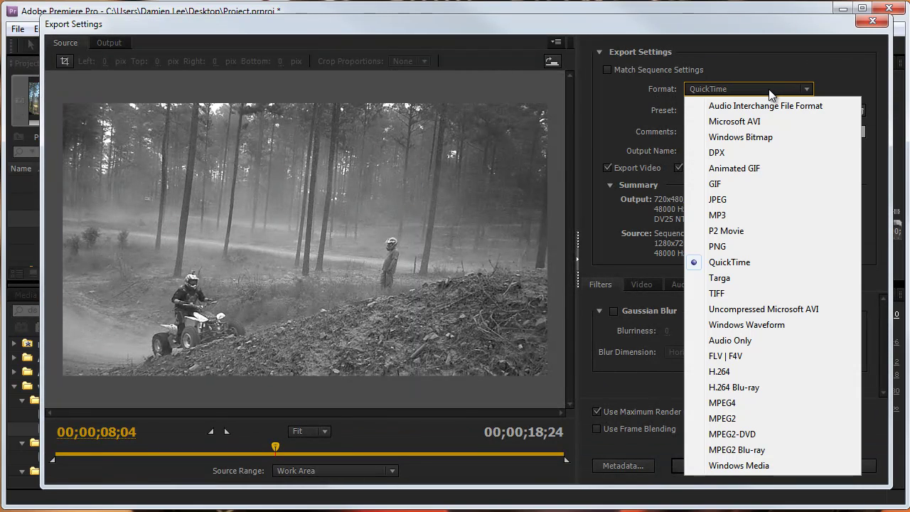
left_click(733, 262)
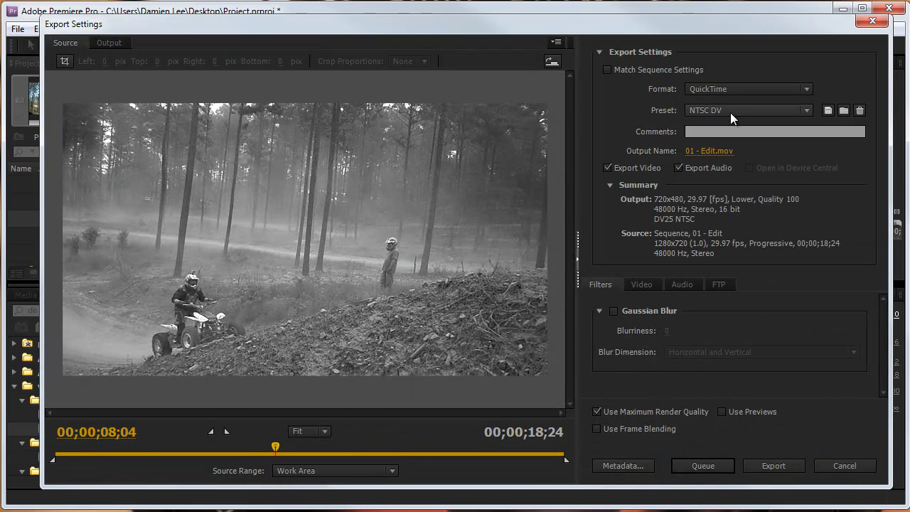
Step: Examine the available export presets and formats, and cancel the Export Settings
left_click(731, 114)
left_click(739, 94)
left_click(739, 94)
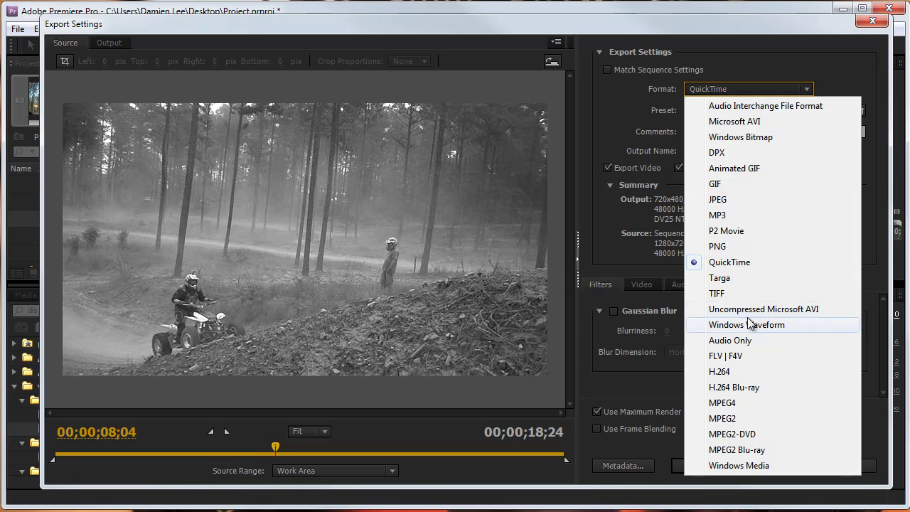
left_click(769, 70)
left_click(753, 88)
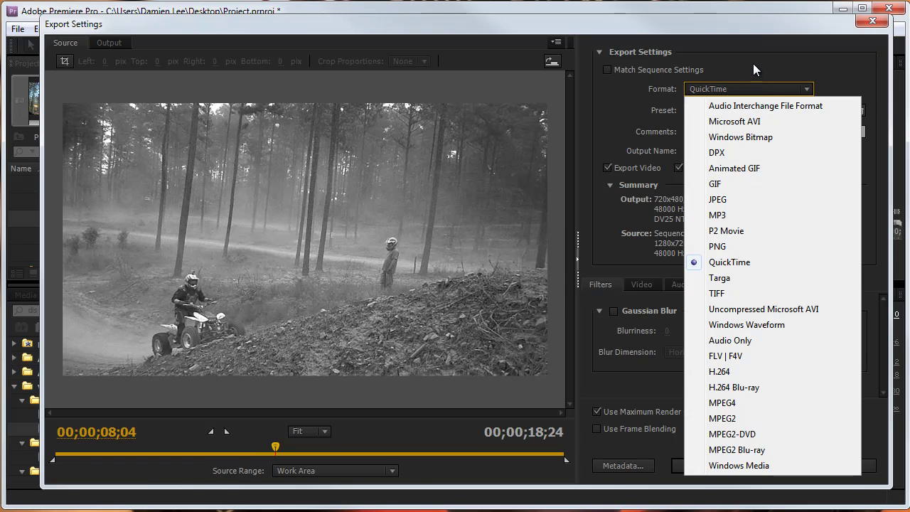
left_click(753, 64)
left_click(741, 88)
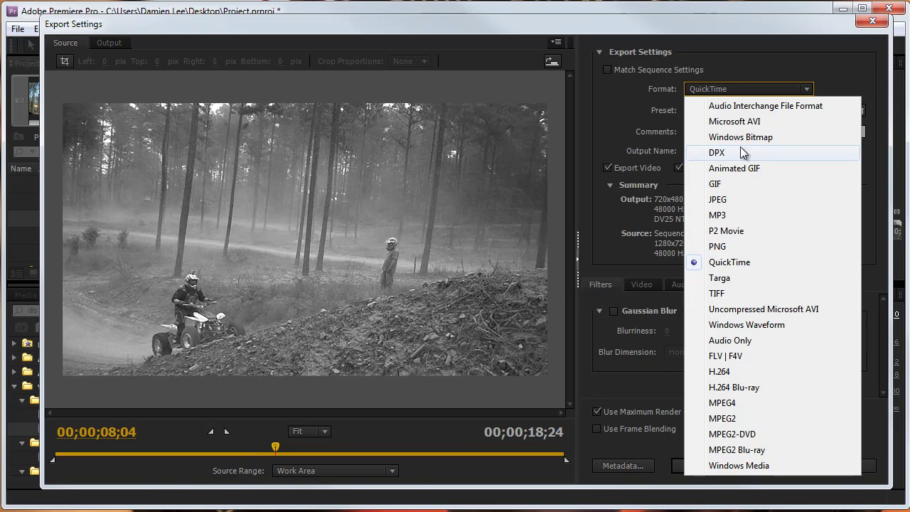
left_click(726, 85)
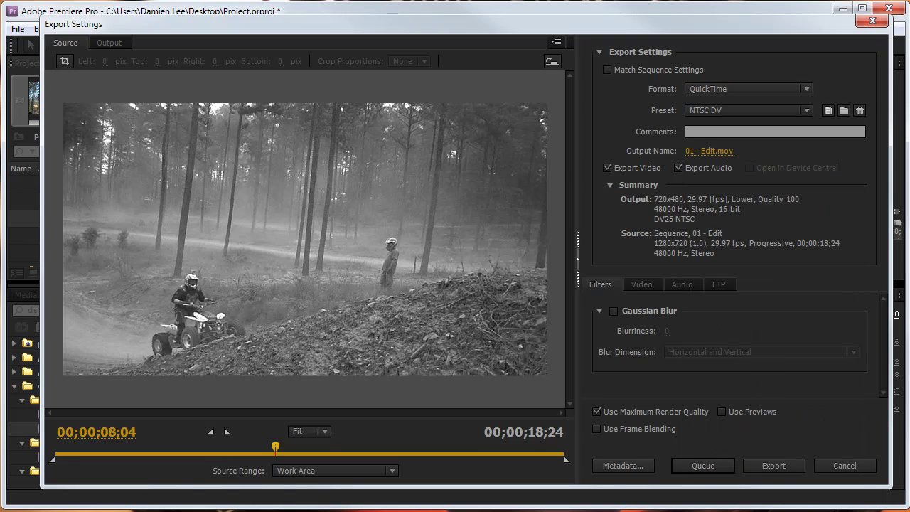
left_click(840, 462)
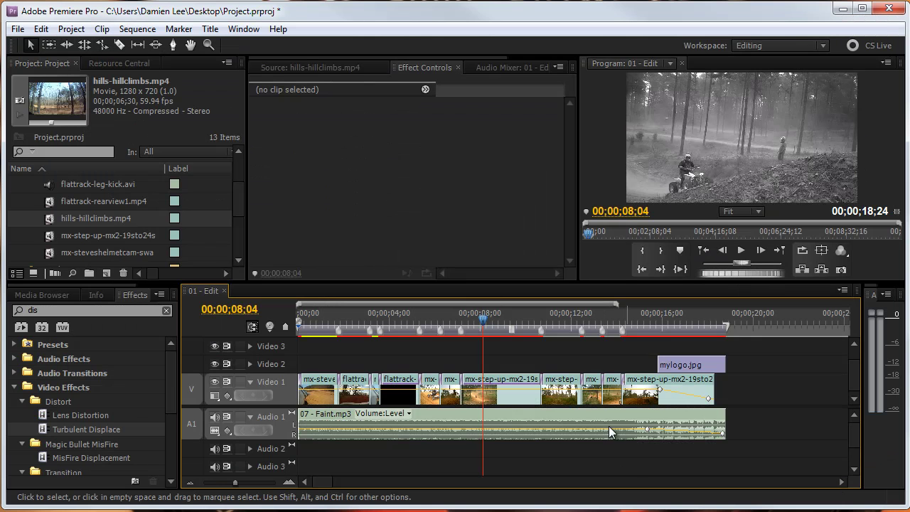
Step: Play the whole 01 - Edit sequence from the start in a maximized Program monitor and restore the panel layout
key("Home")
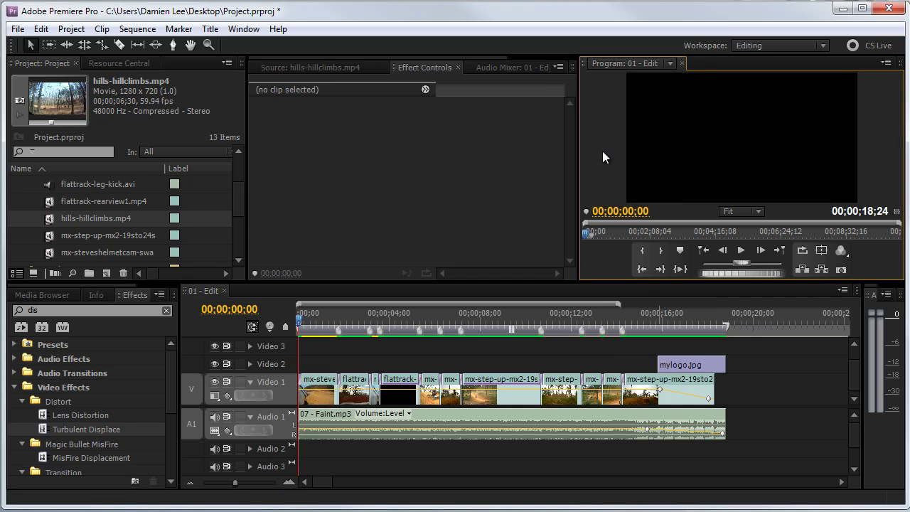
key("grave")
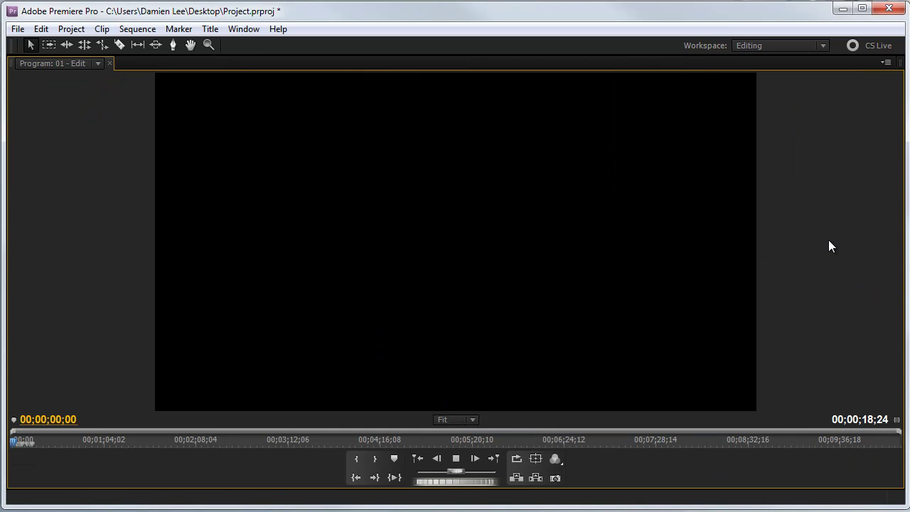
key("space")
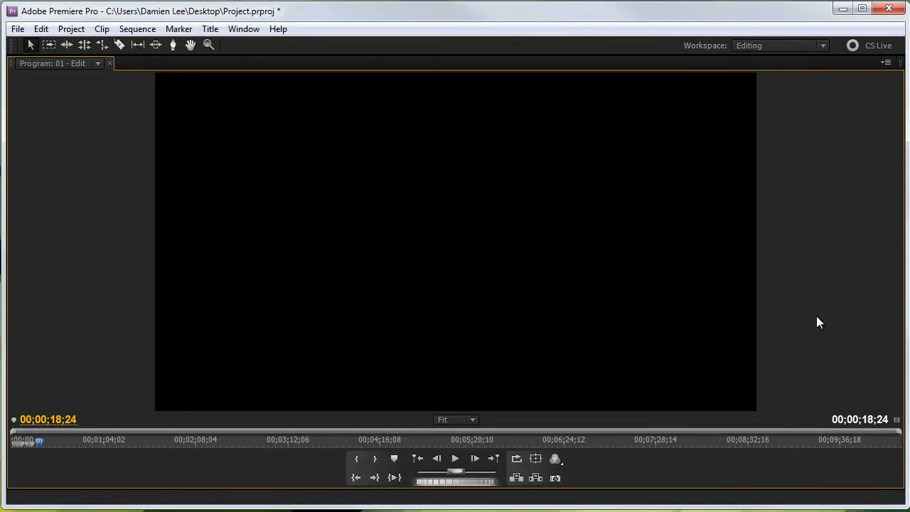
key("grave")
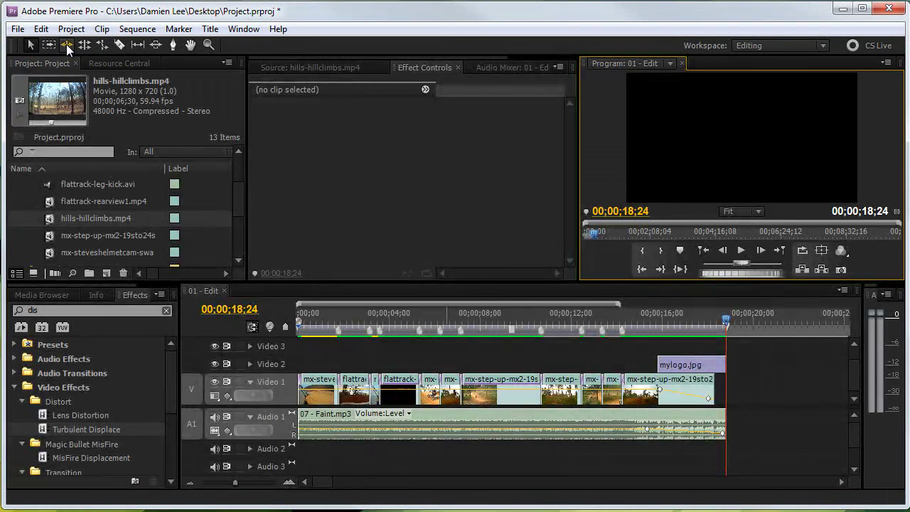
left_click(17, 30)
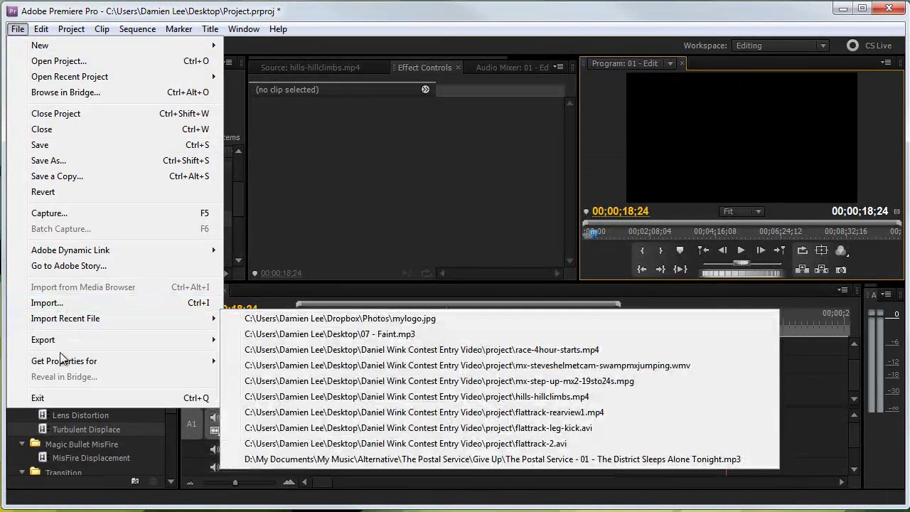
left_click(478, 199)
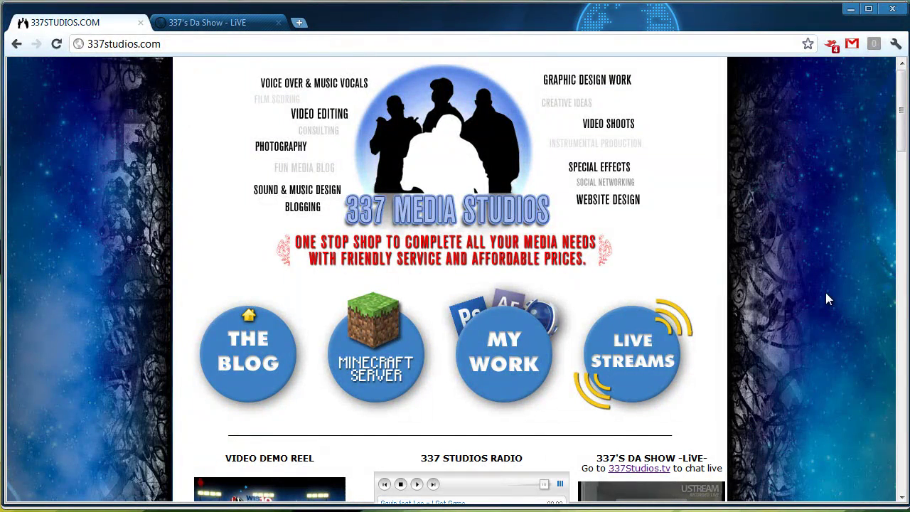
Step: Switch to the browser and look over the 337studios.com home page and the 337studios.tv live show page
scroll(797, 294, "down", 3)
scroll(772, 295, "up", 3)
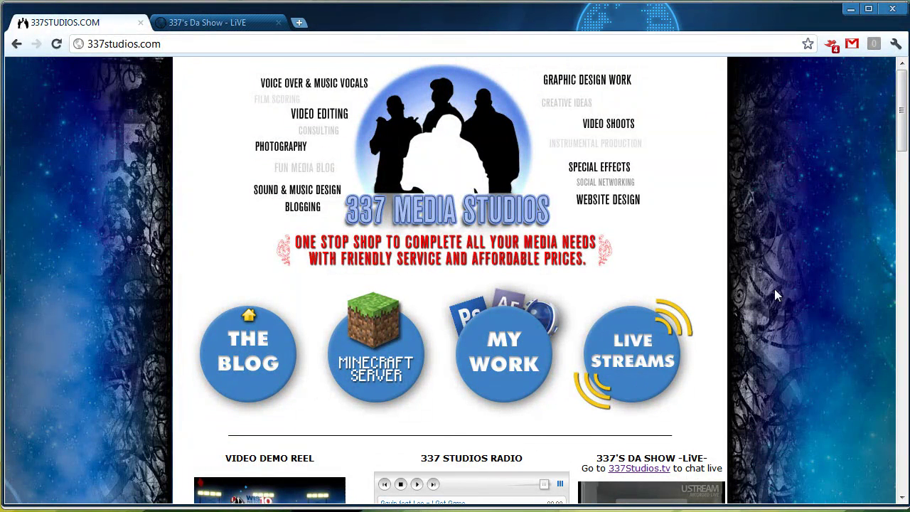
left_click(199, 22)
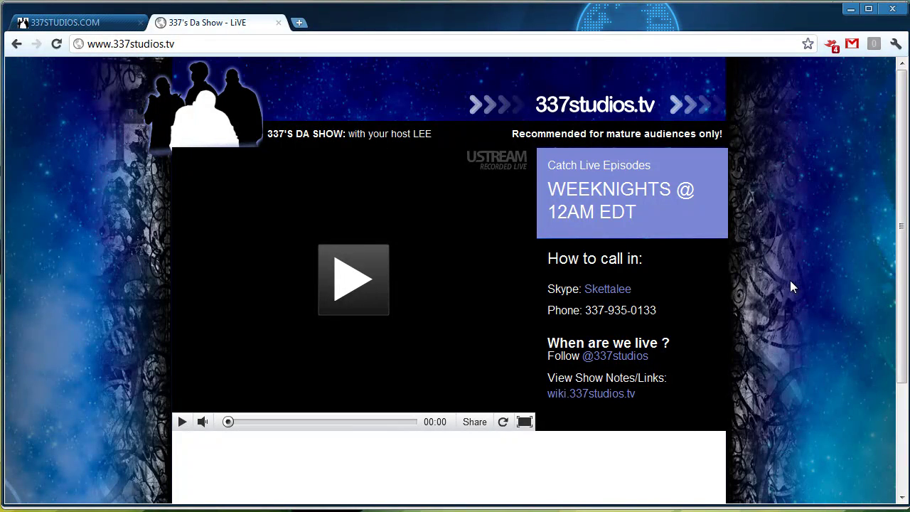
left_click(94, 22)
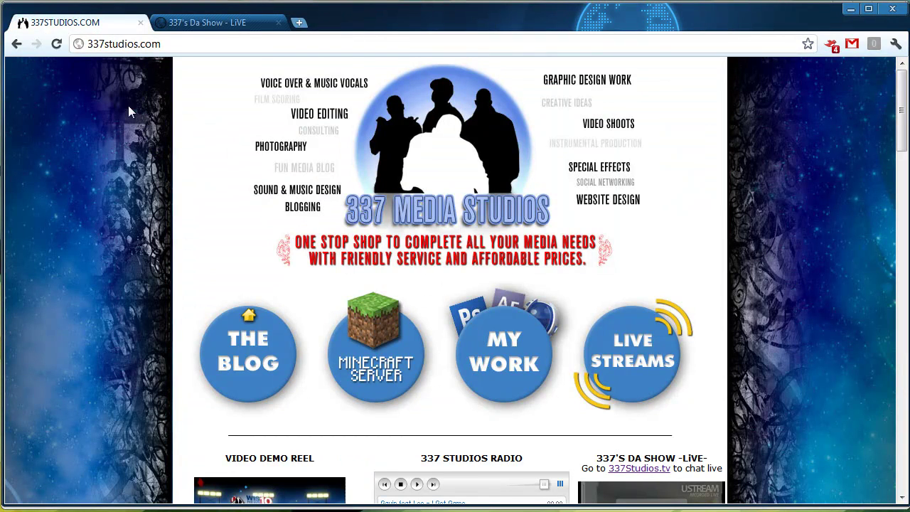
Step: Play the first 337 Studios Radio track briefly and start the 337's Da Show recording on the home page
scroll(794, 224, "down", 4)
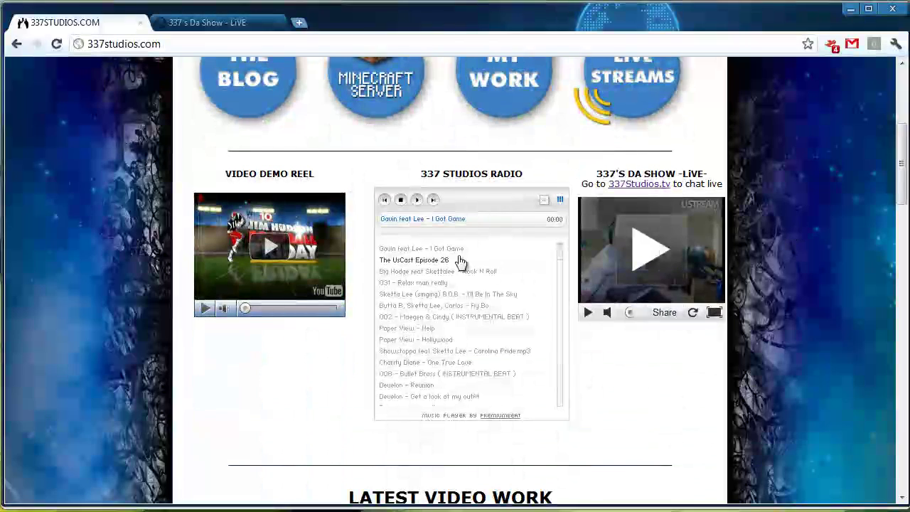
left_click(417, 200)
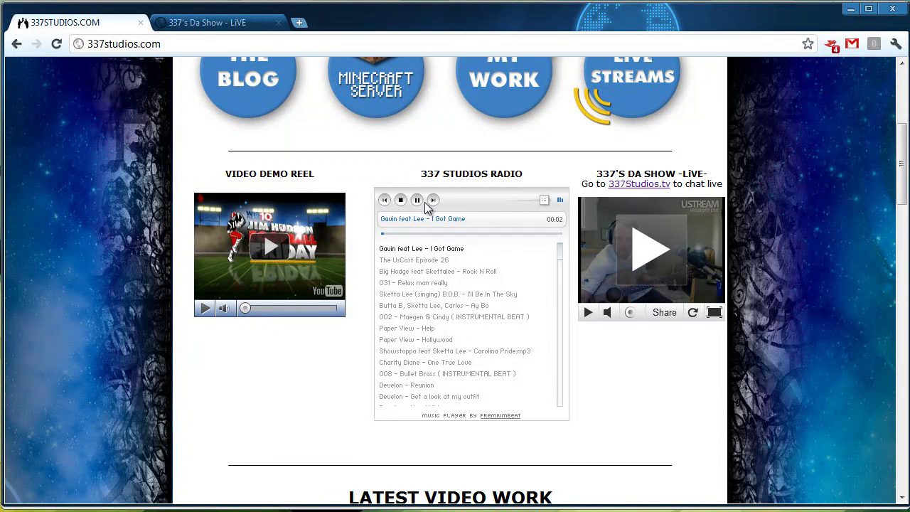
left_click(589, 312)
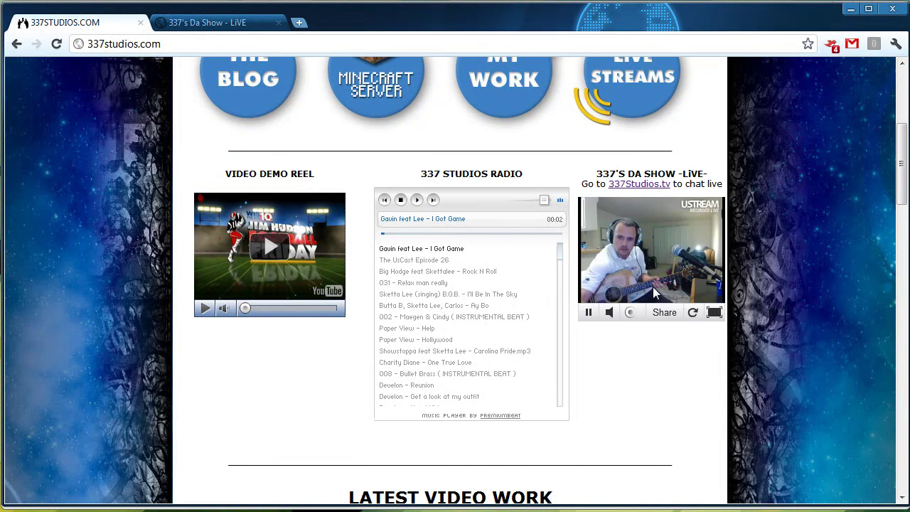
mouse_move(610, 313)
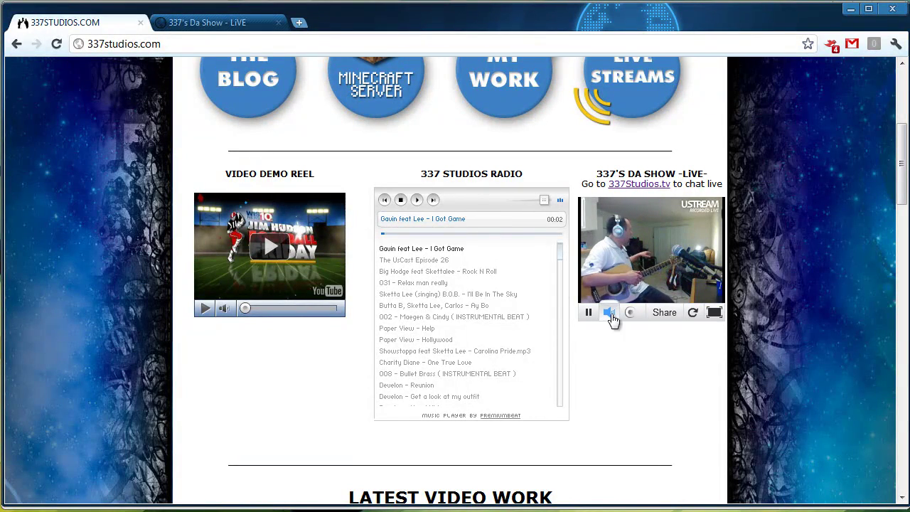
Step: Examine the latest video work galleries, slideshow and work schedule further down the 337studios.com home page
scroll(755, 270, "down", 1)
scroll(754, 270, "down", 5)
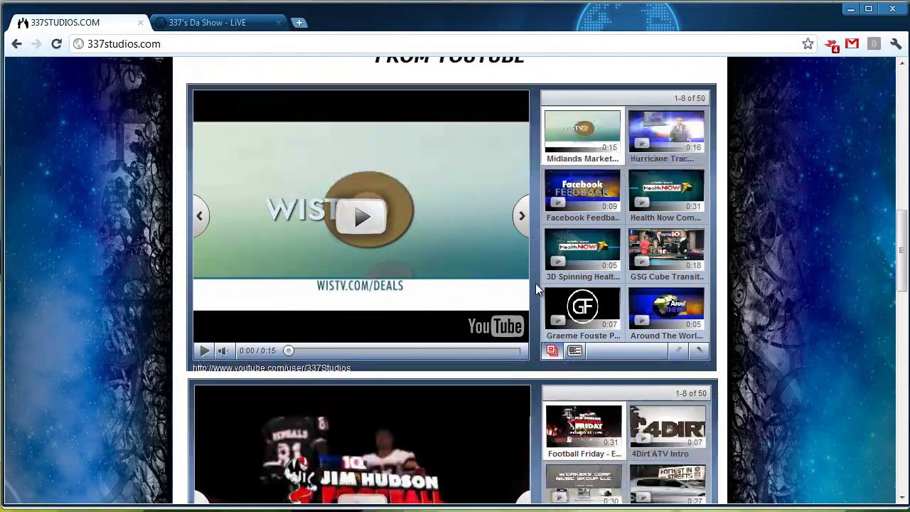
scroll(515, 276, "up", 2)
scroll(394, 319, "down", 2)
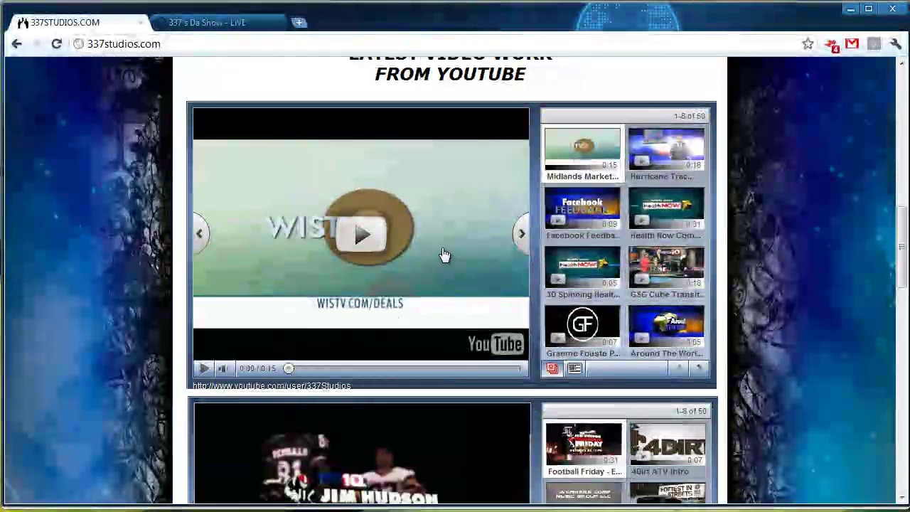
scroll(445, 256, "down", 4)
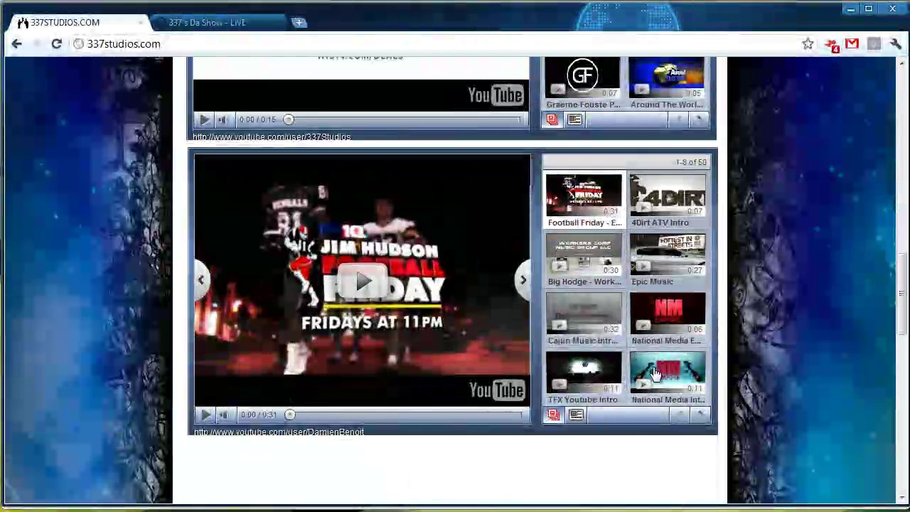
scroll(742, 308, "down", 2)
scroll(742, 301, "down", 4)
scroll(579, 266, "down", 6)
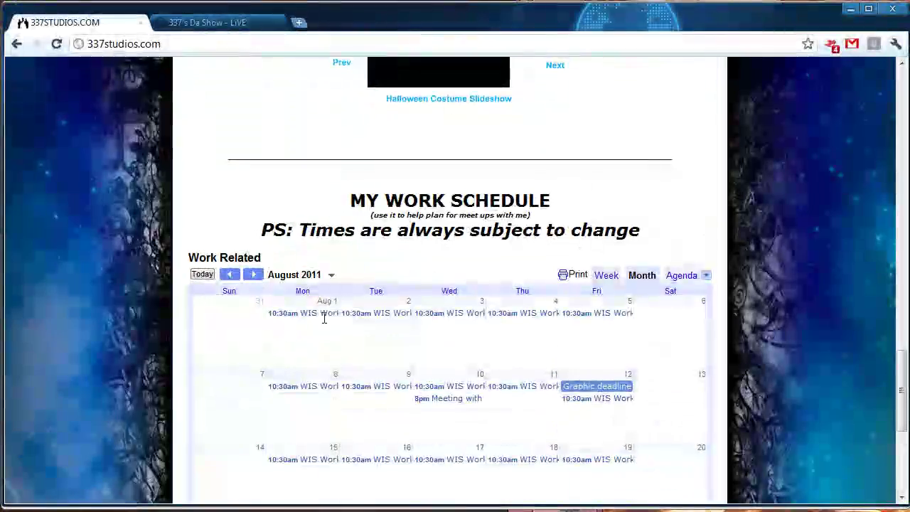
scroll(517, 328, "down", 2)
scroll(749, 374, "up", 10)
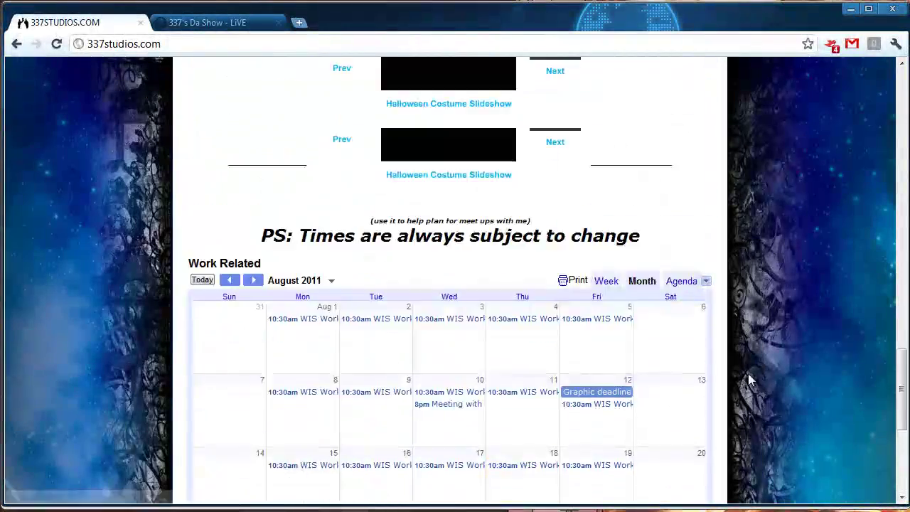
scroll(748, 373, "up", 8)
scroll(707, 345, "down", 3)
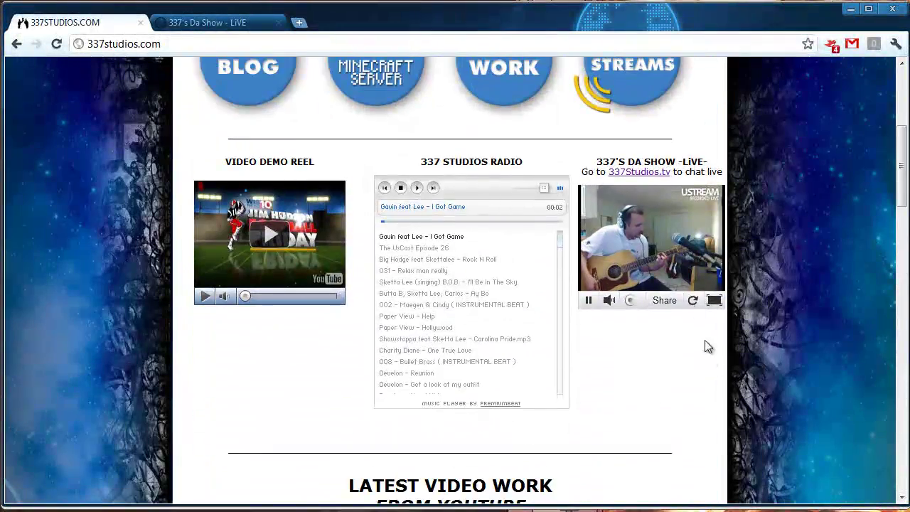